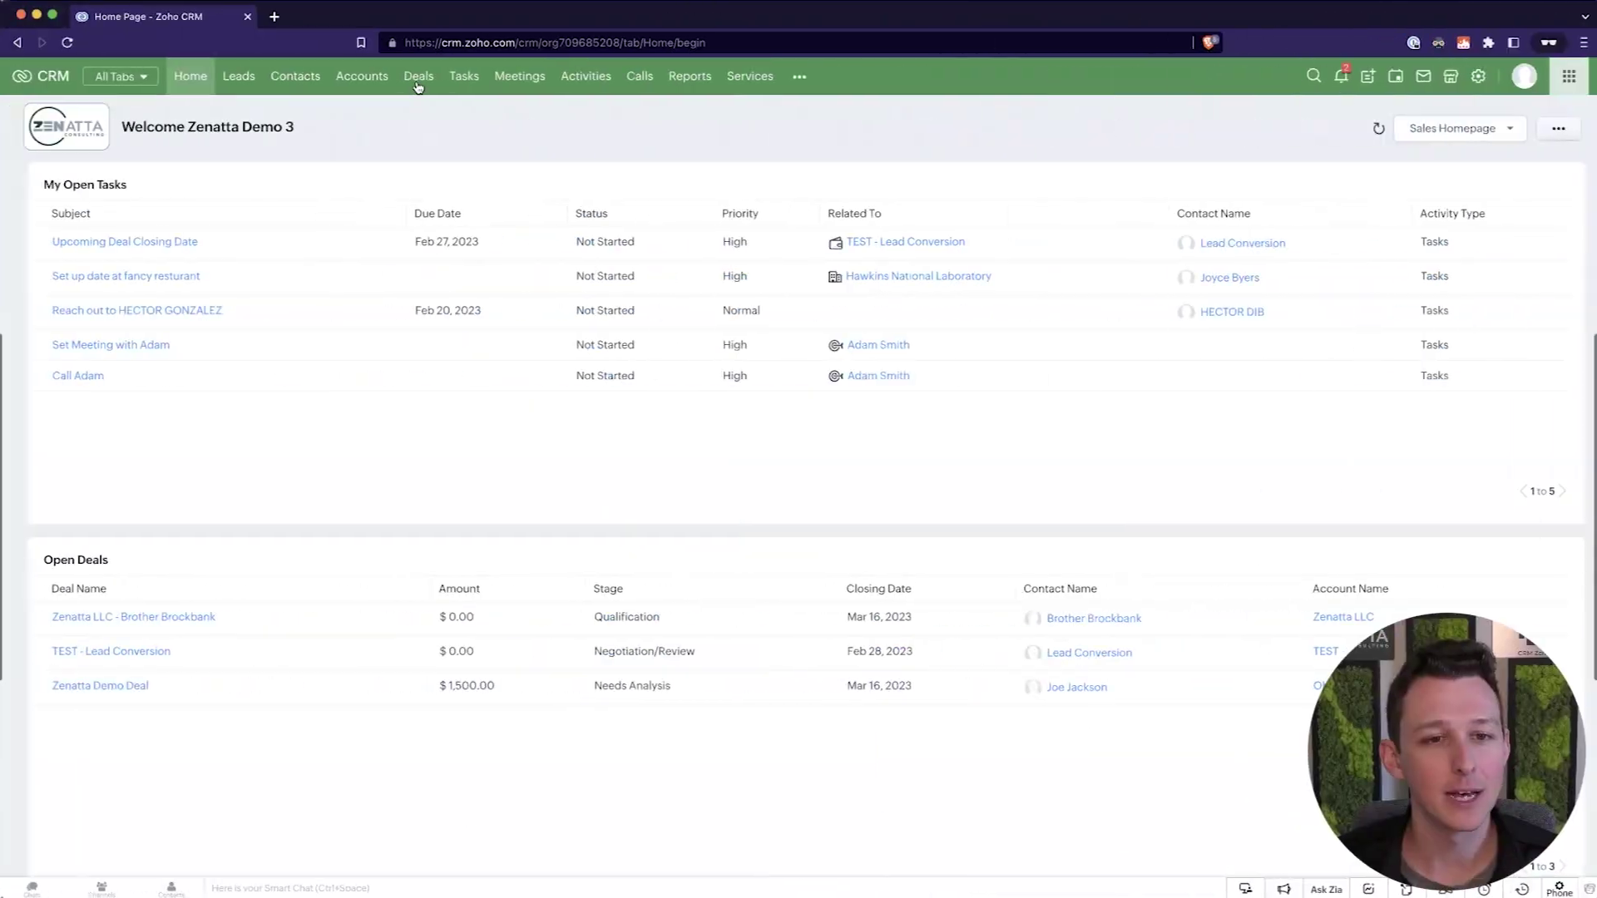
Open the Deals list view showing the three deals.
{"action": "left_click", "coordinate": [416, 77]}
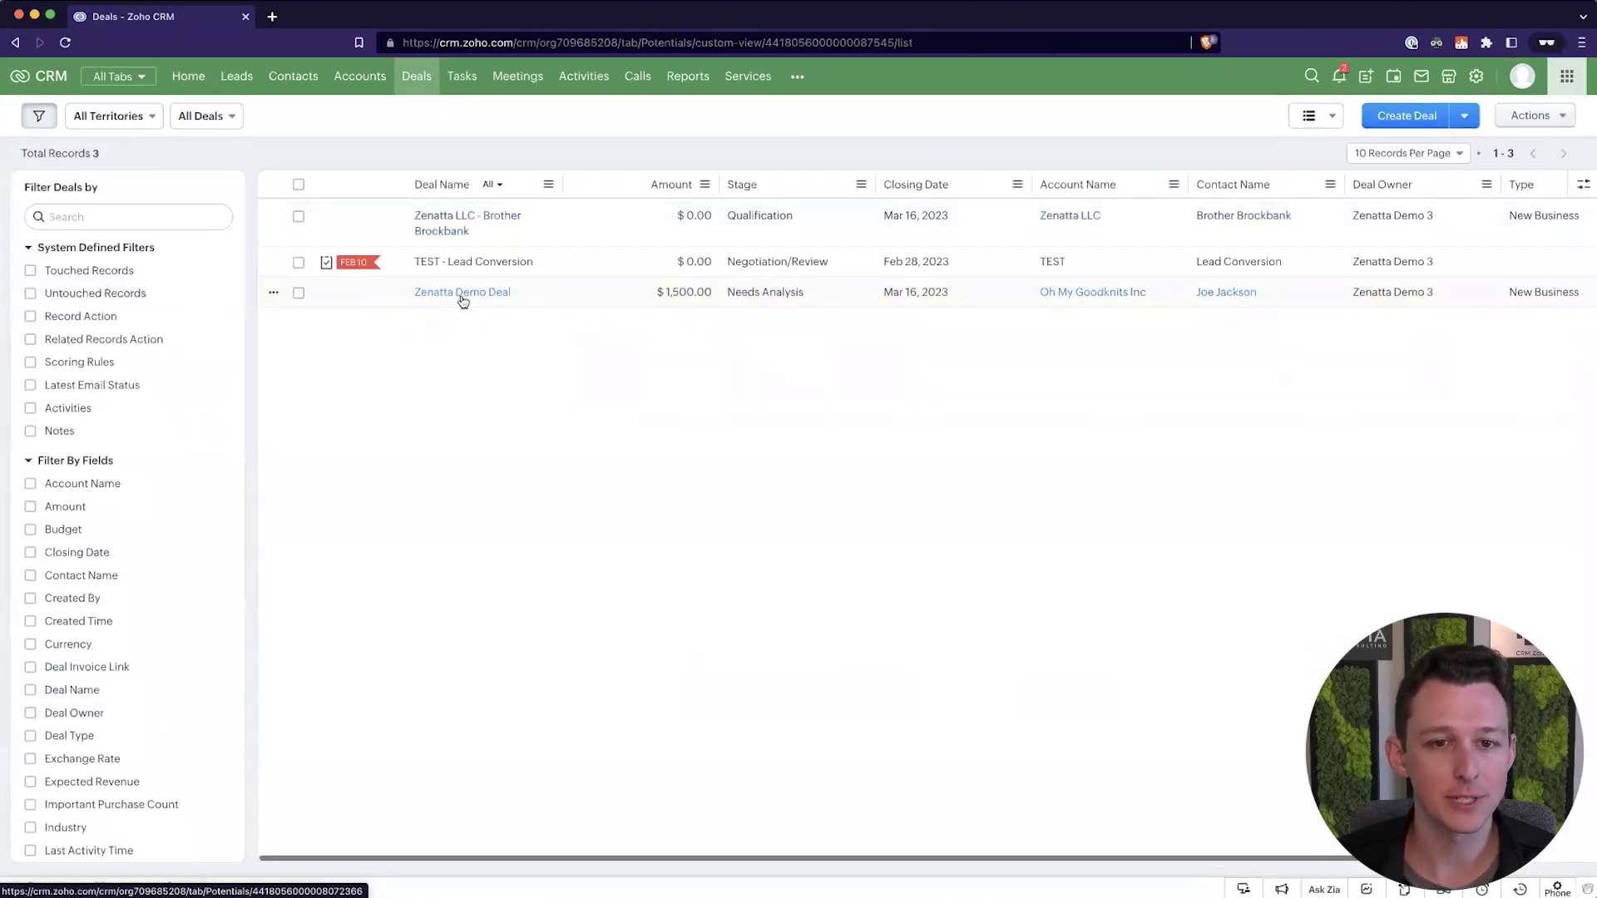
Open the Zenatta Demo Deal record, which is at Needs Analysis with 50% probability.
{"action": "left_click", "coordinate": [462, 296]}
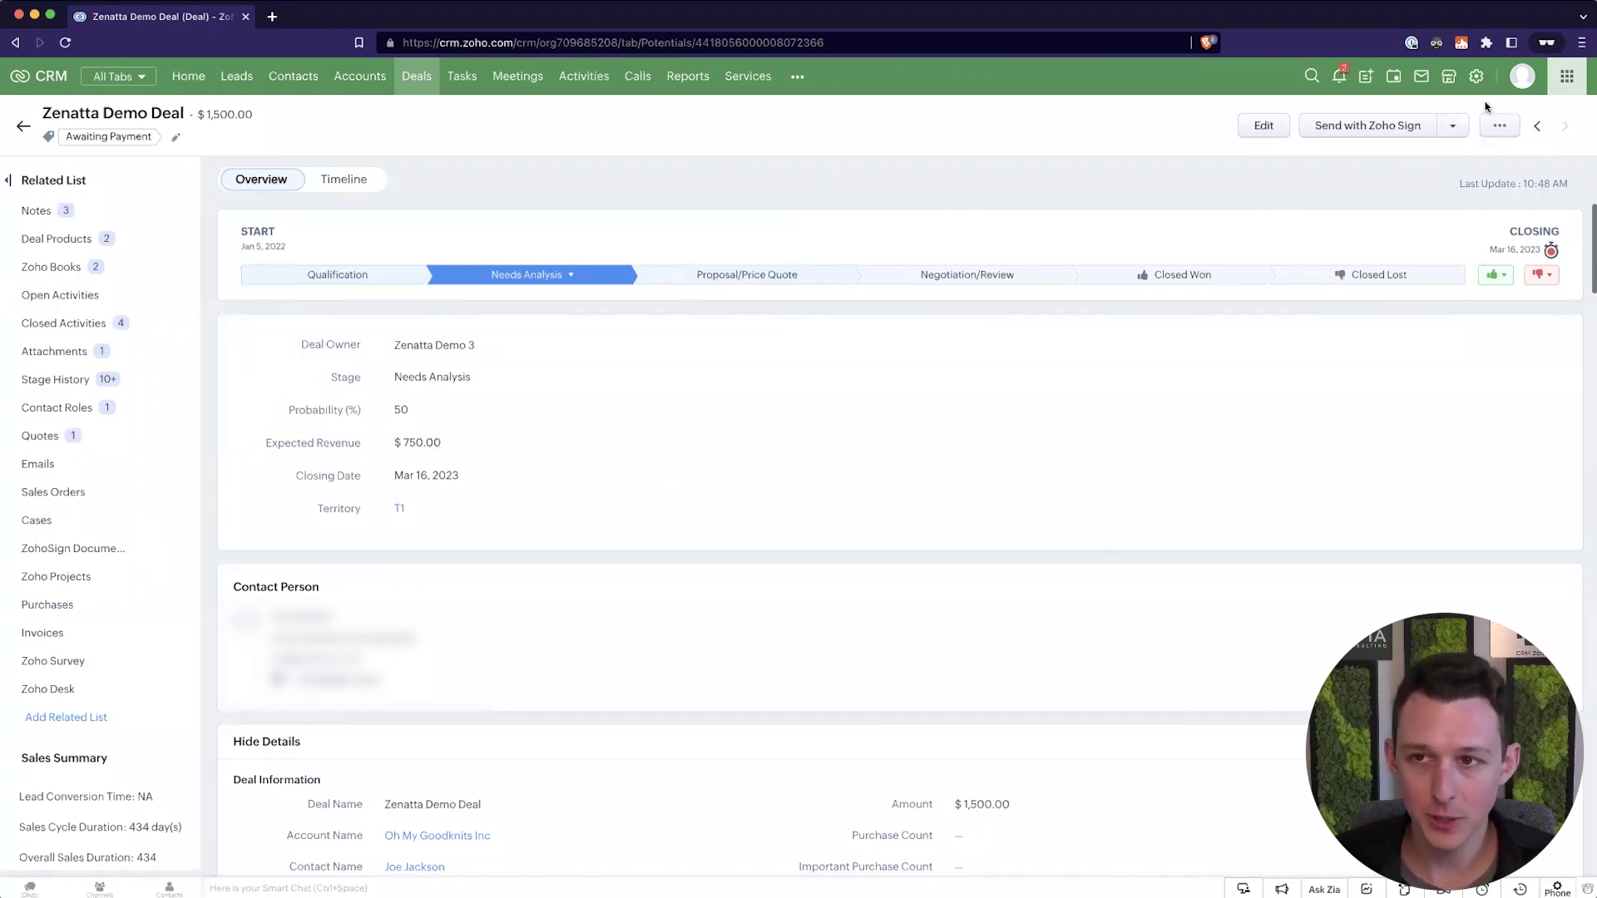
Open Setup in a second tab, go to Workflow Rules, and begin a new rule.
{"action": "left_click", "coordinate": [1476, 77], "text": "super"}
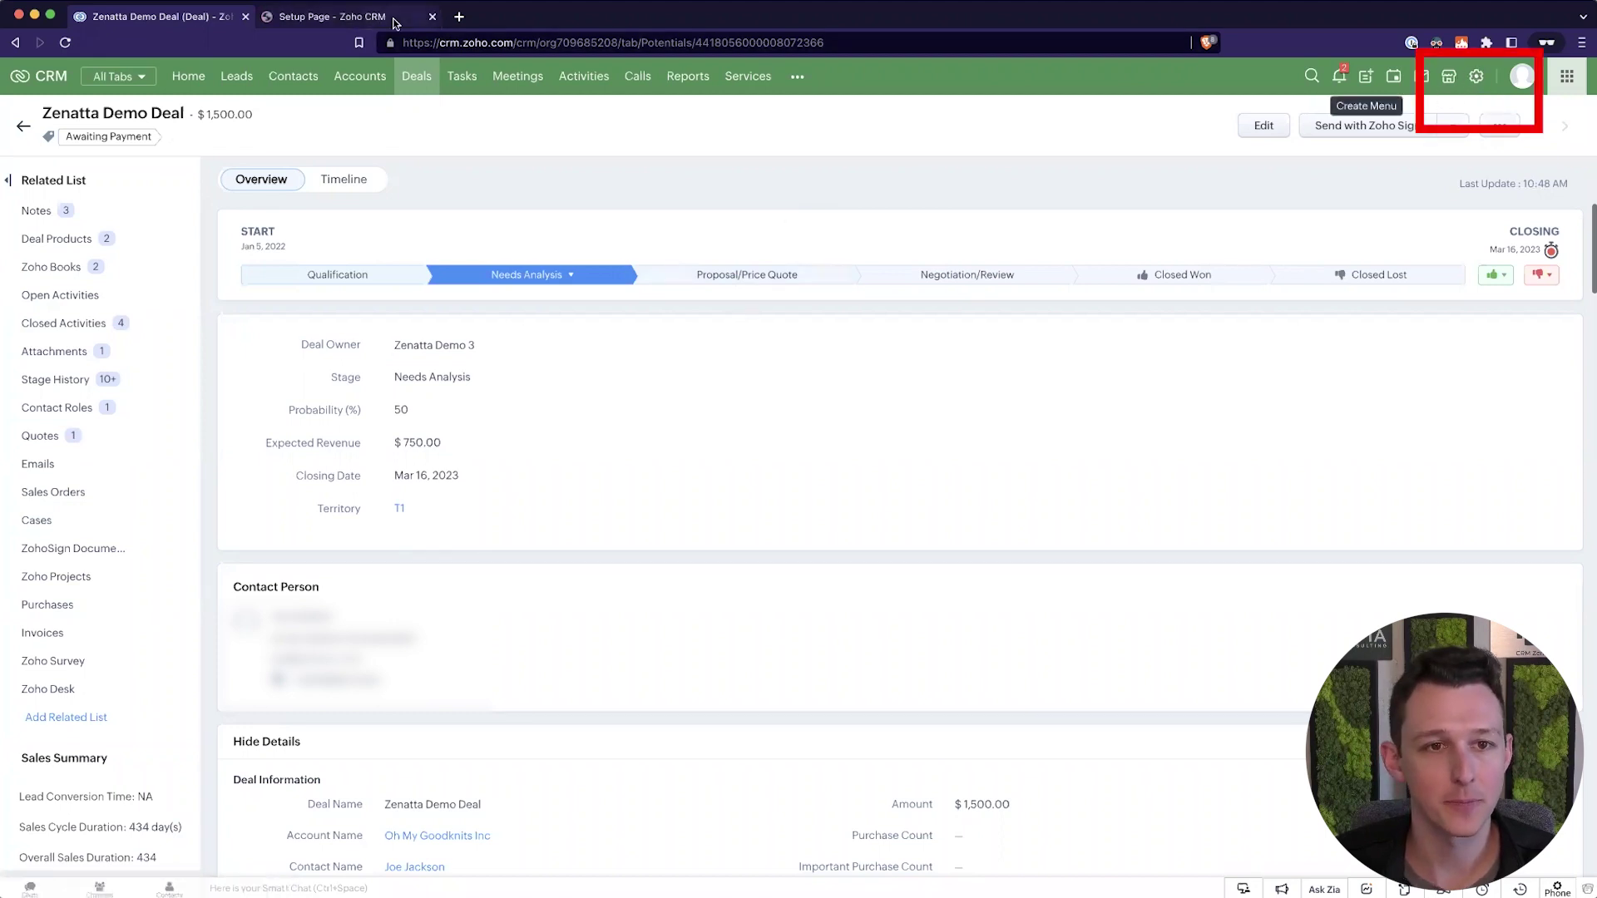
{"action": "key", "text": "ctrl+Tab"}
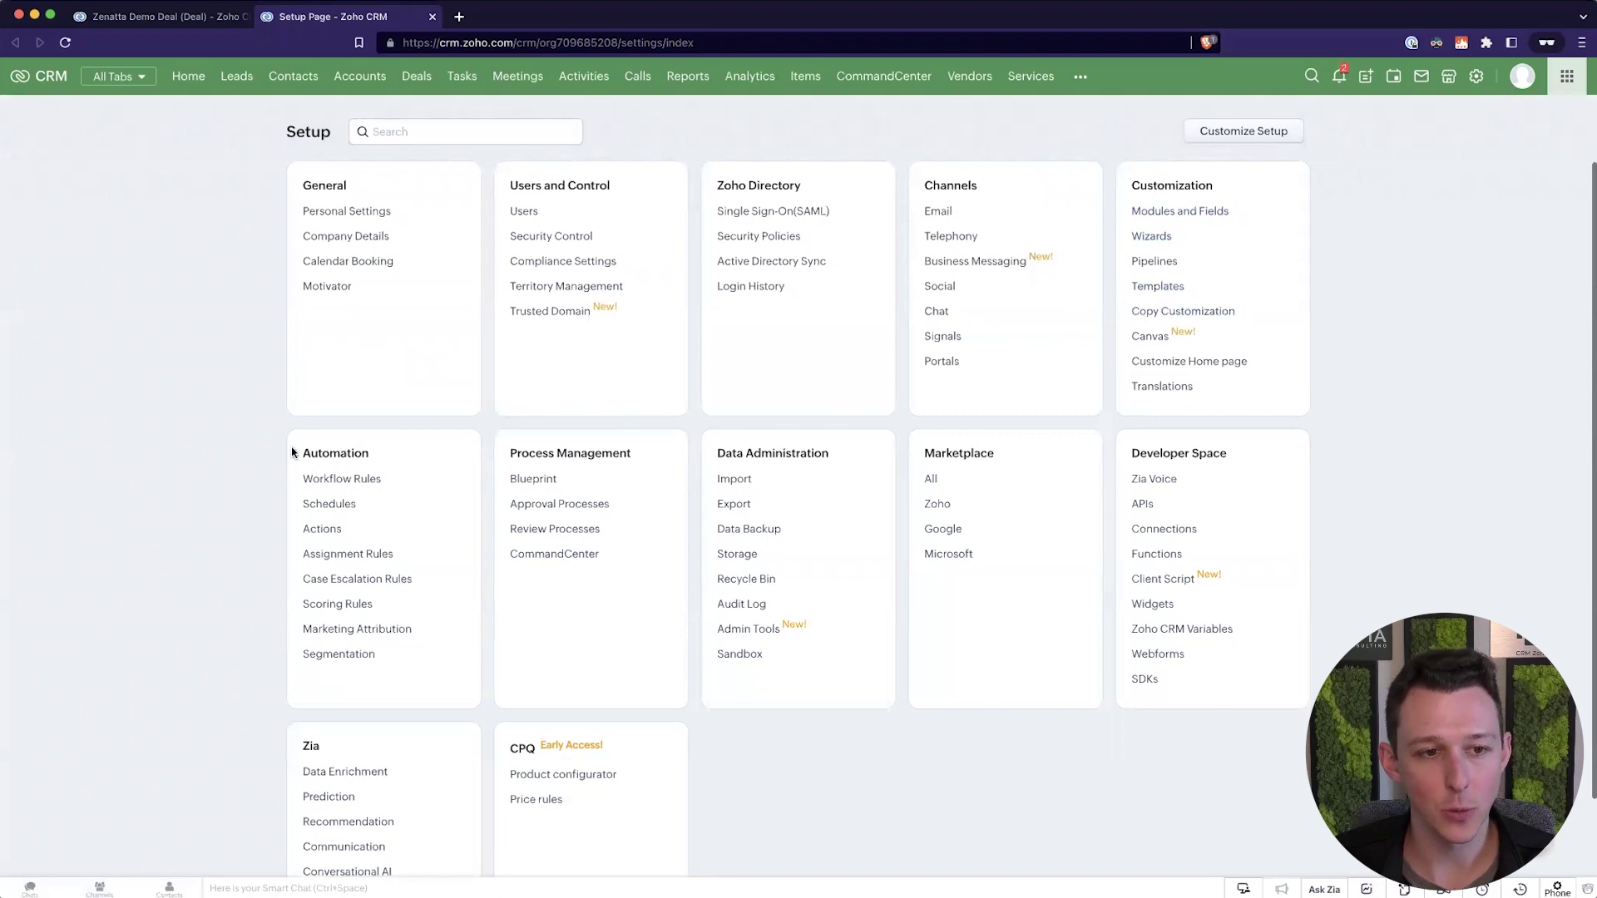
{"action": "left_click", "coordinate": [370, 480]}
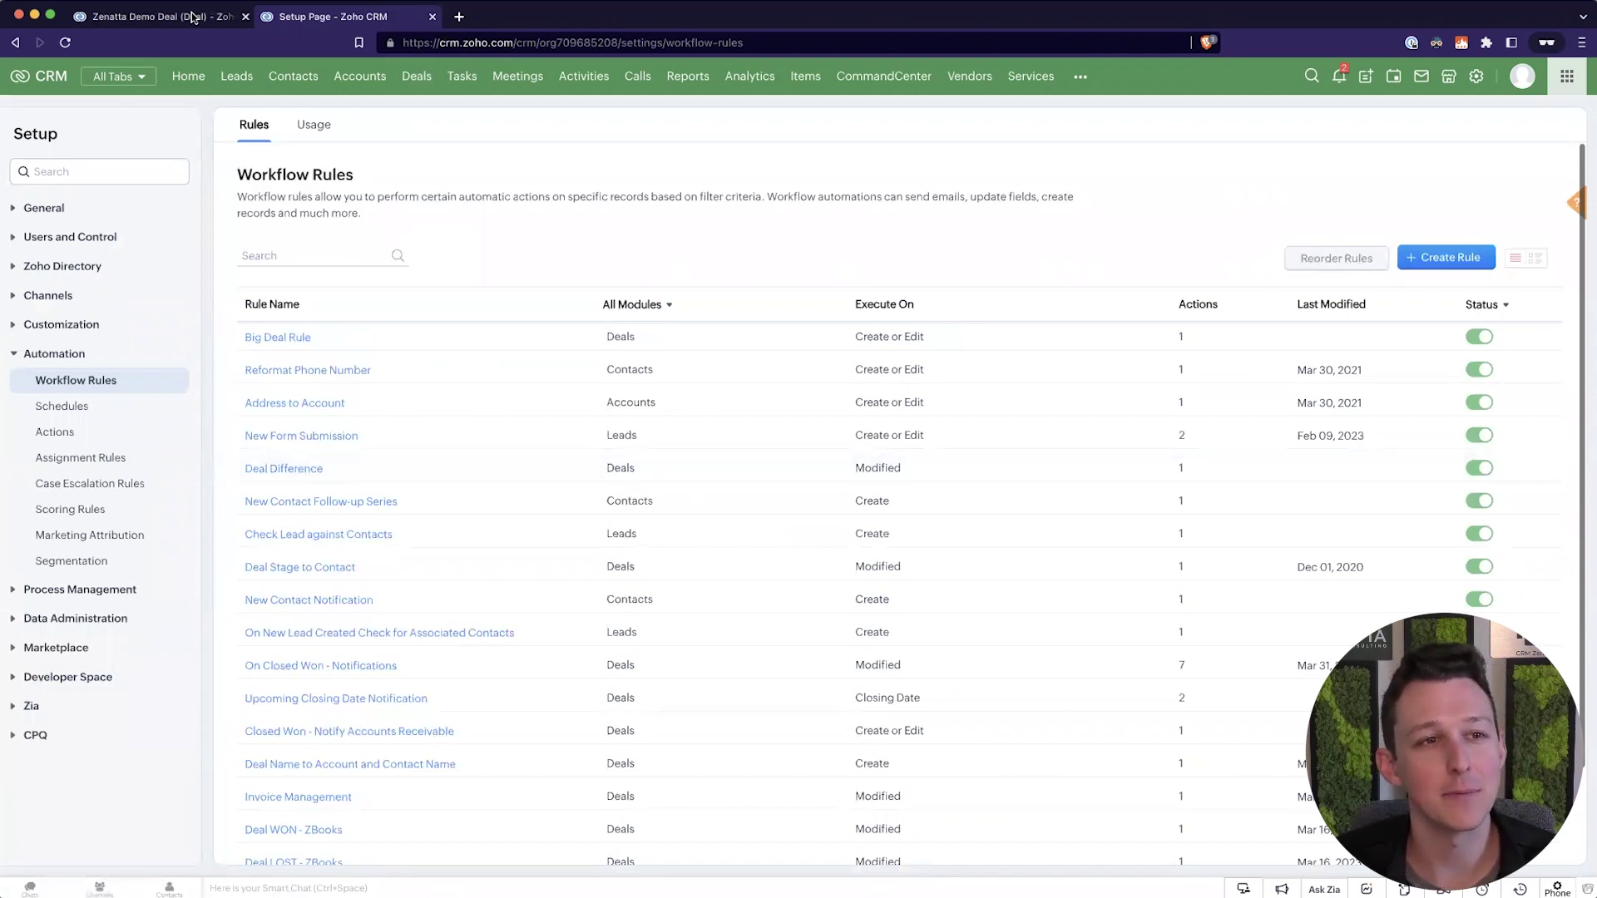
{"action": "key", "text": "ctrl+shift+Tab"}
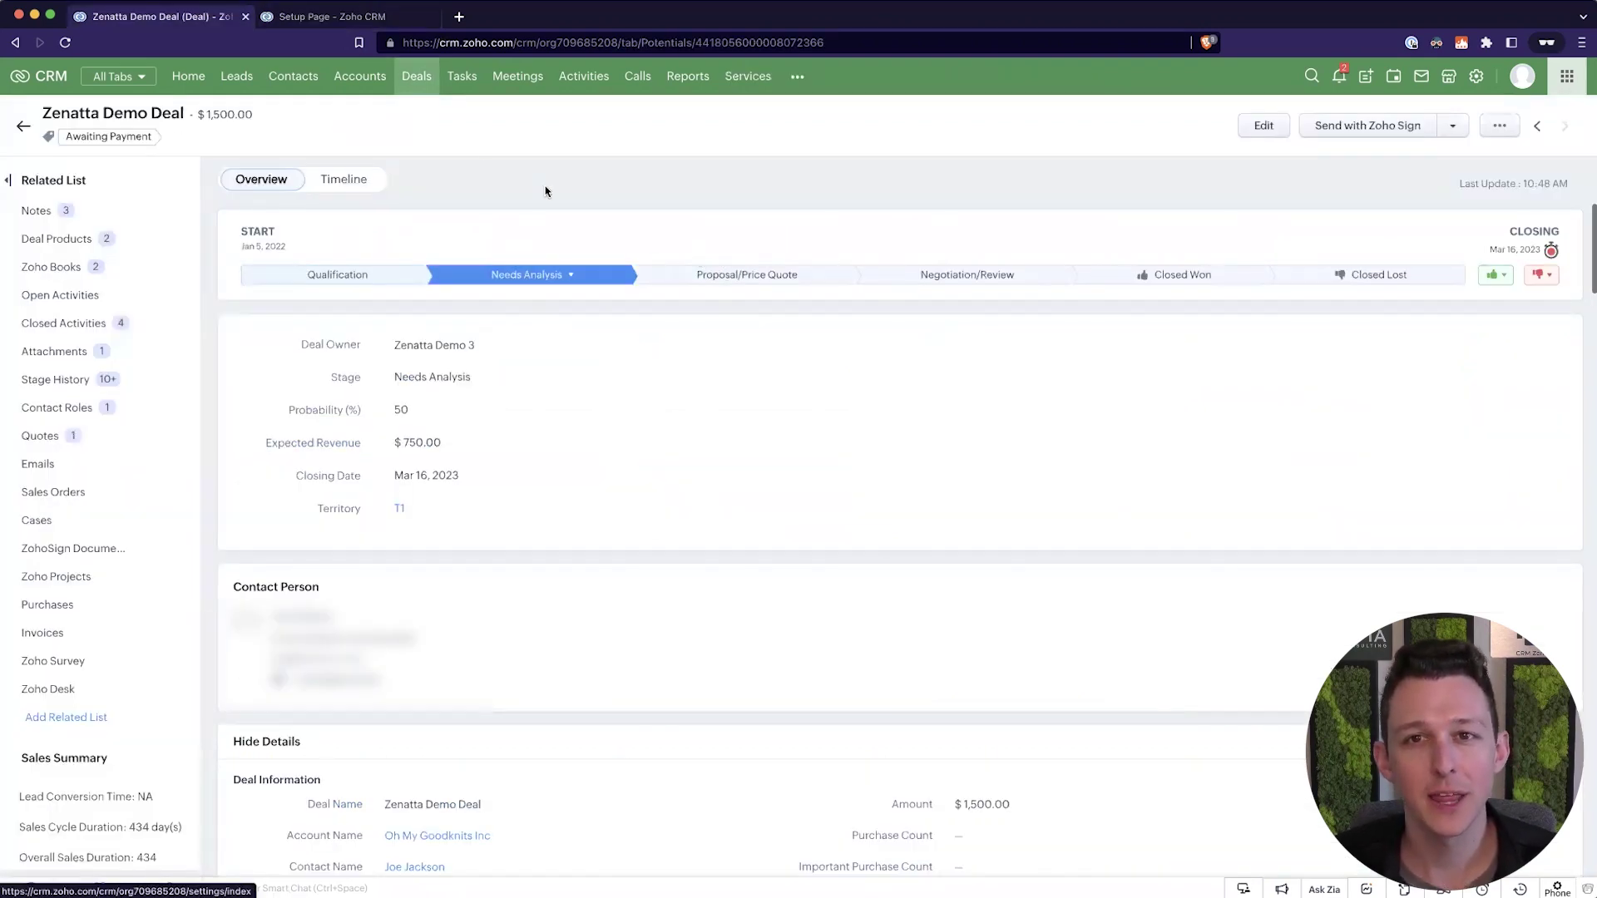
{"action": "left_click", "coordinate": [312, 16]}
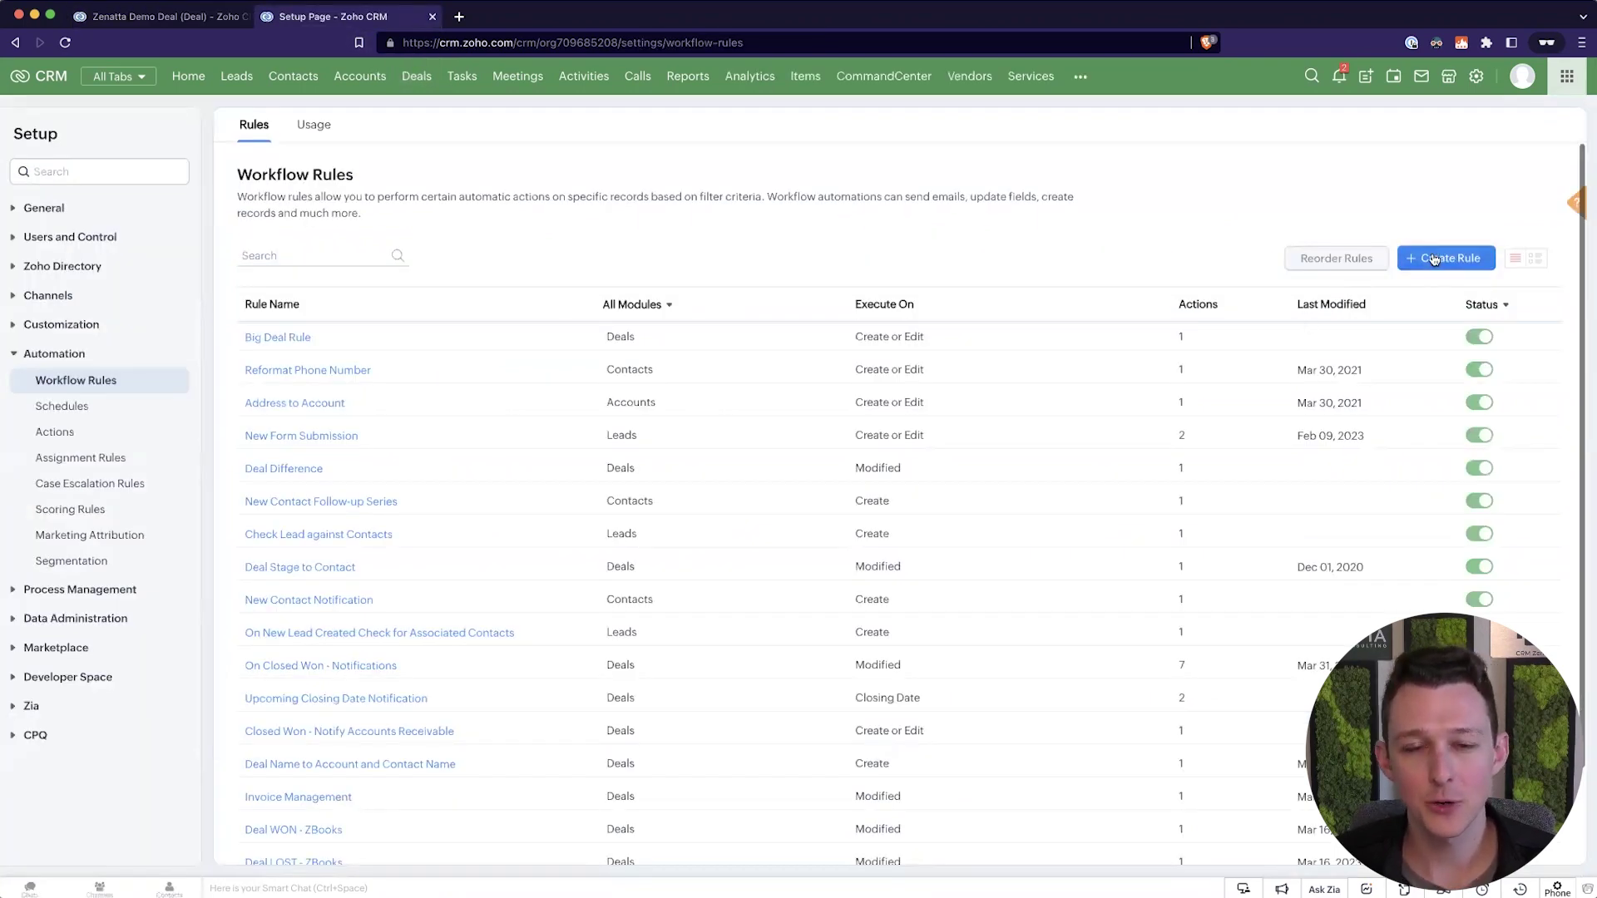
{"action": "left_click", "coordinate": [1434, 258]}
Set the new workflow rule's module to Deals.
{"action": "left_click", "coordinate": [773, 138]}
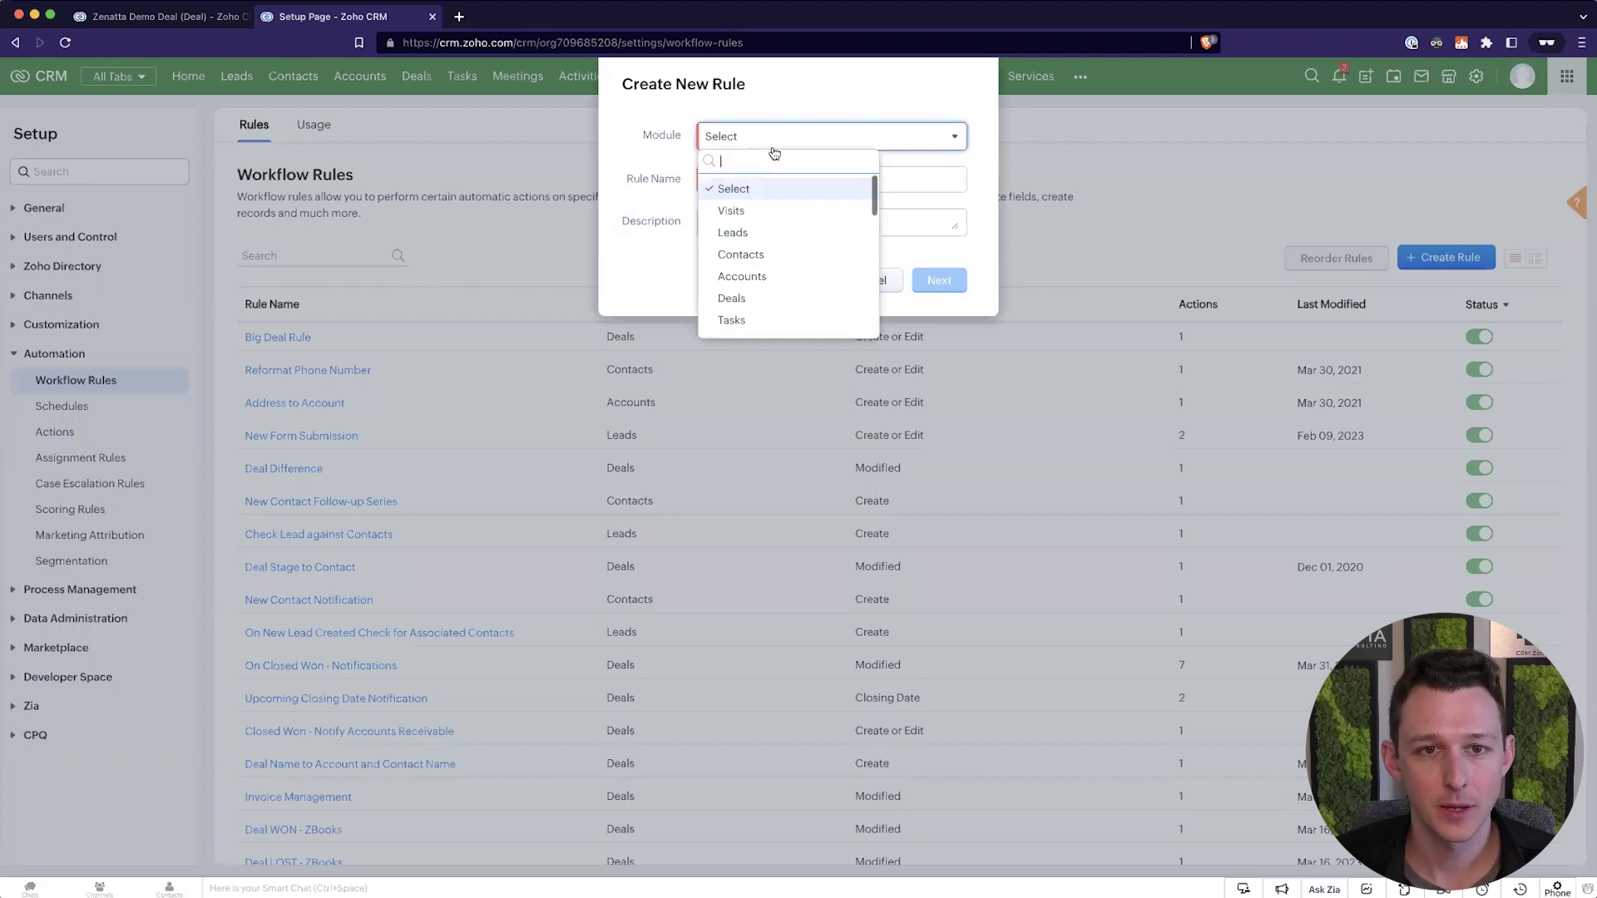
{"action": "left_click", "coordinate": [744, 299]}
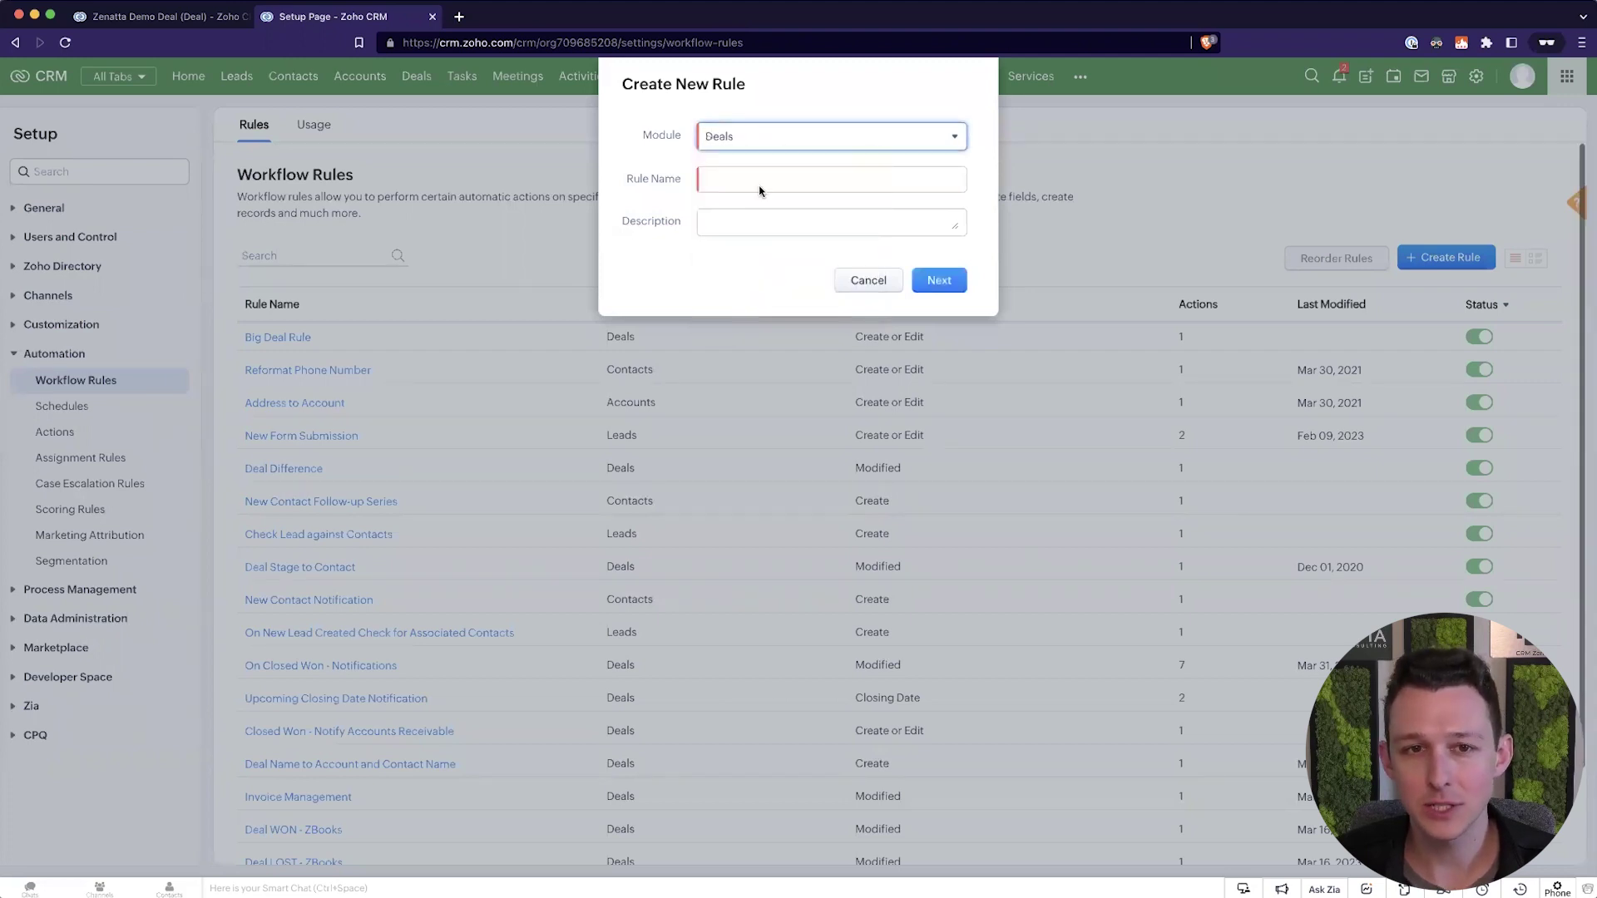
{"action": "left_click", "coordinate": [778, 140]}
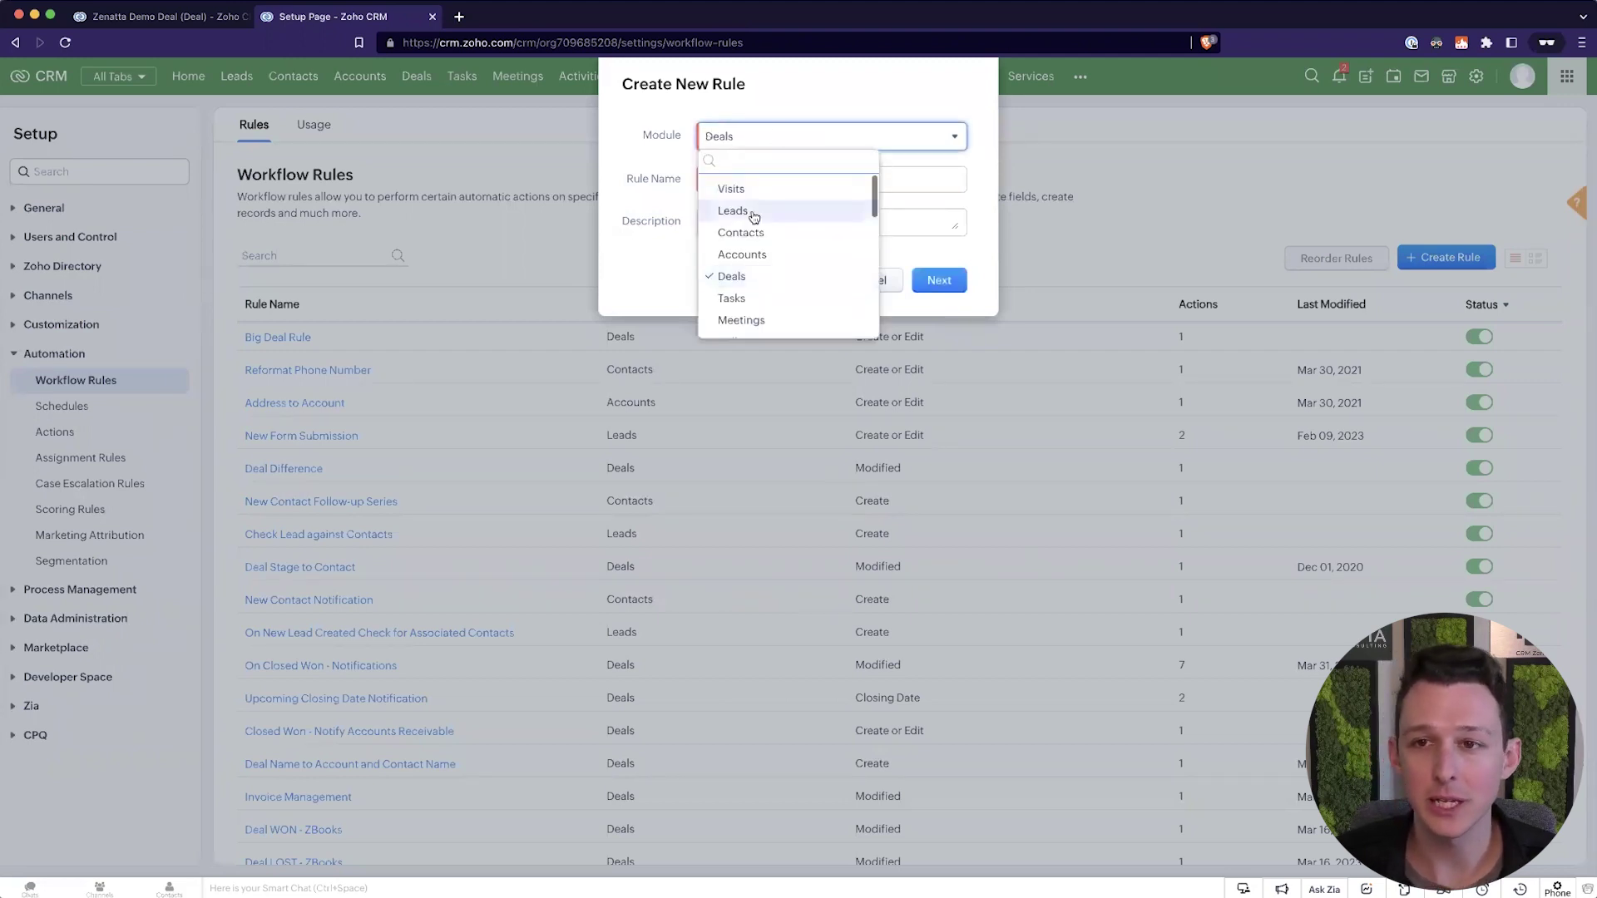
{"action": "left_click", "coordinate": [777, 96]}
Name the rule 'Proposal Follow Up Automations', describe it as sending Proposal follow up emails, and continue.
{"action": "left_click", "coordinate": [761, 176]}
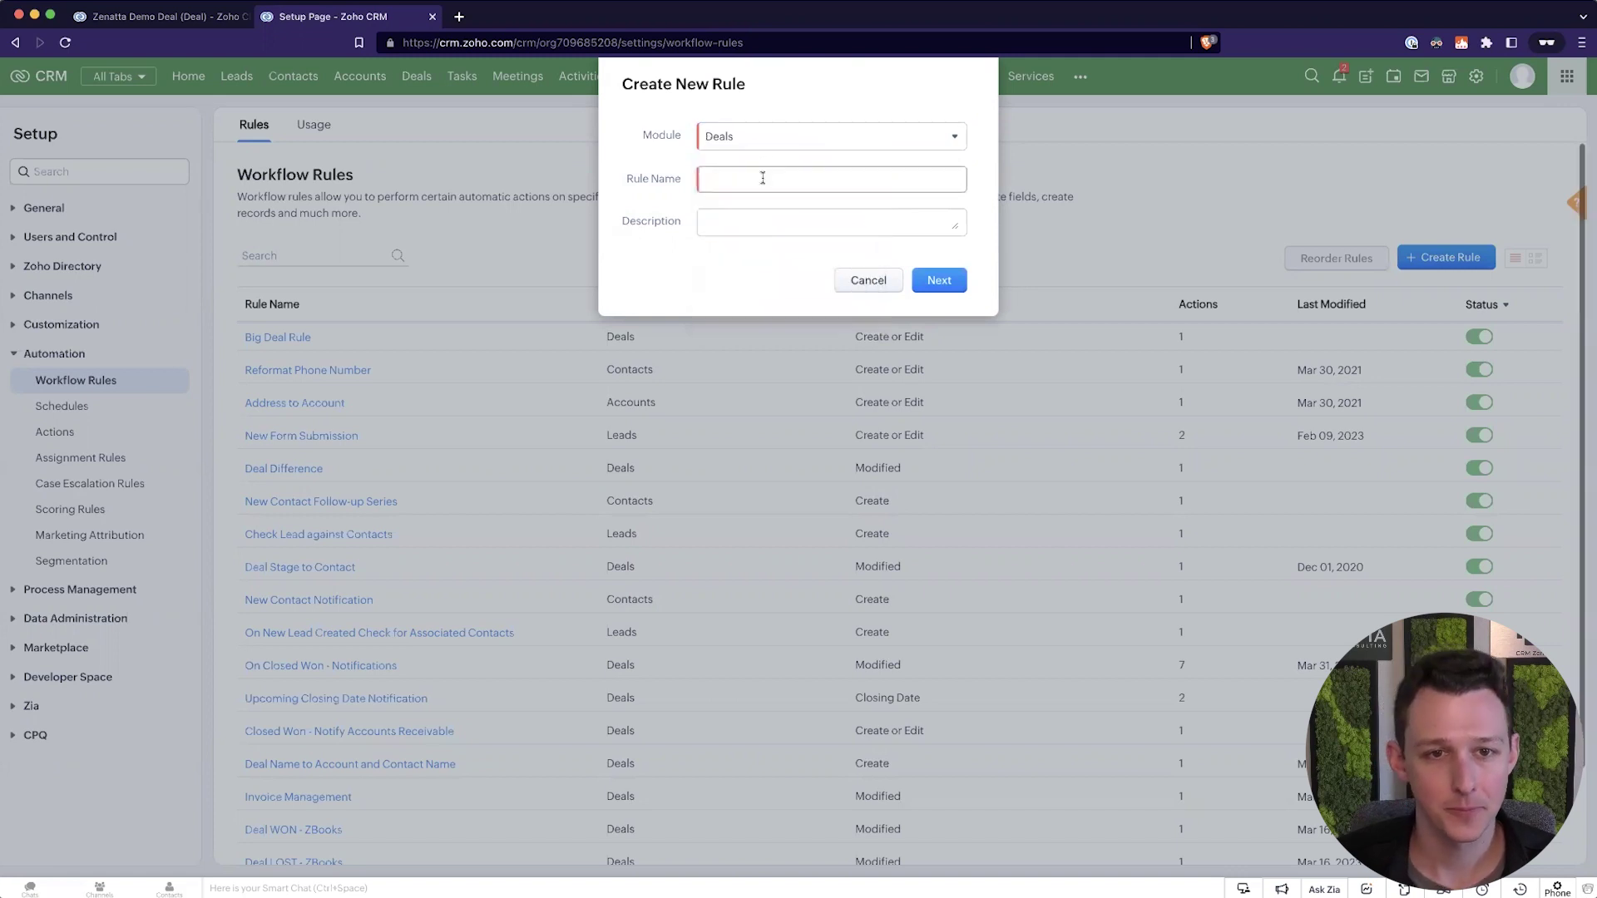
{"action": "type", "text": "Proposal Follow U"}
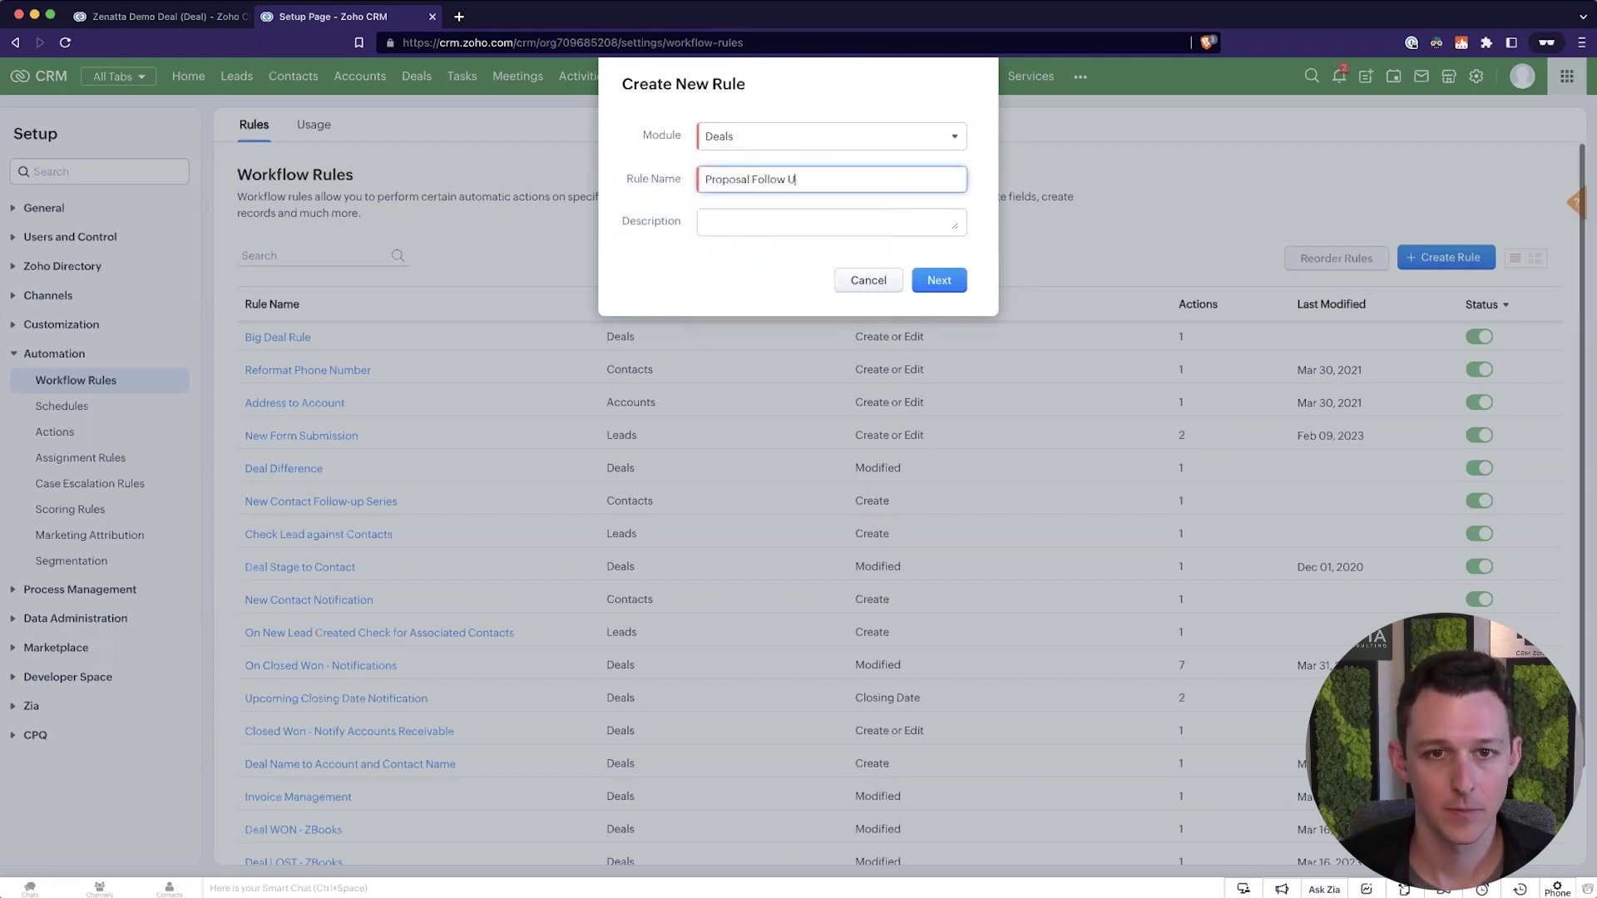
{"action": "type", "text": "p Automations"}
{"action": "left_click", "coordinate": [766, 218]}
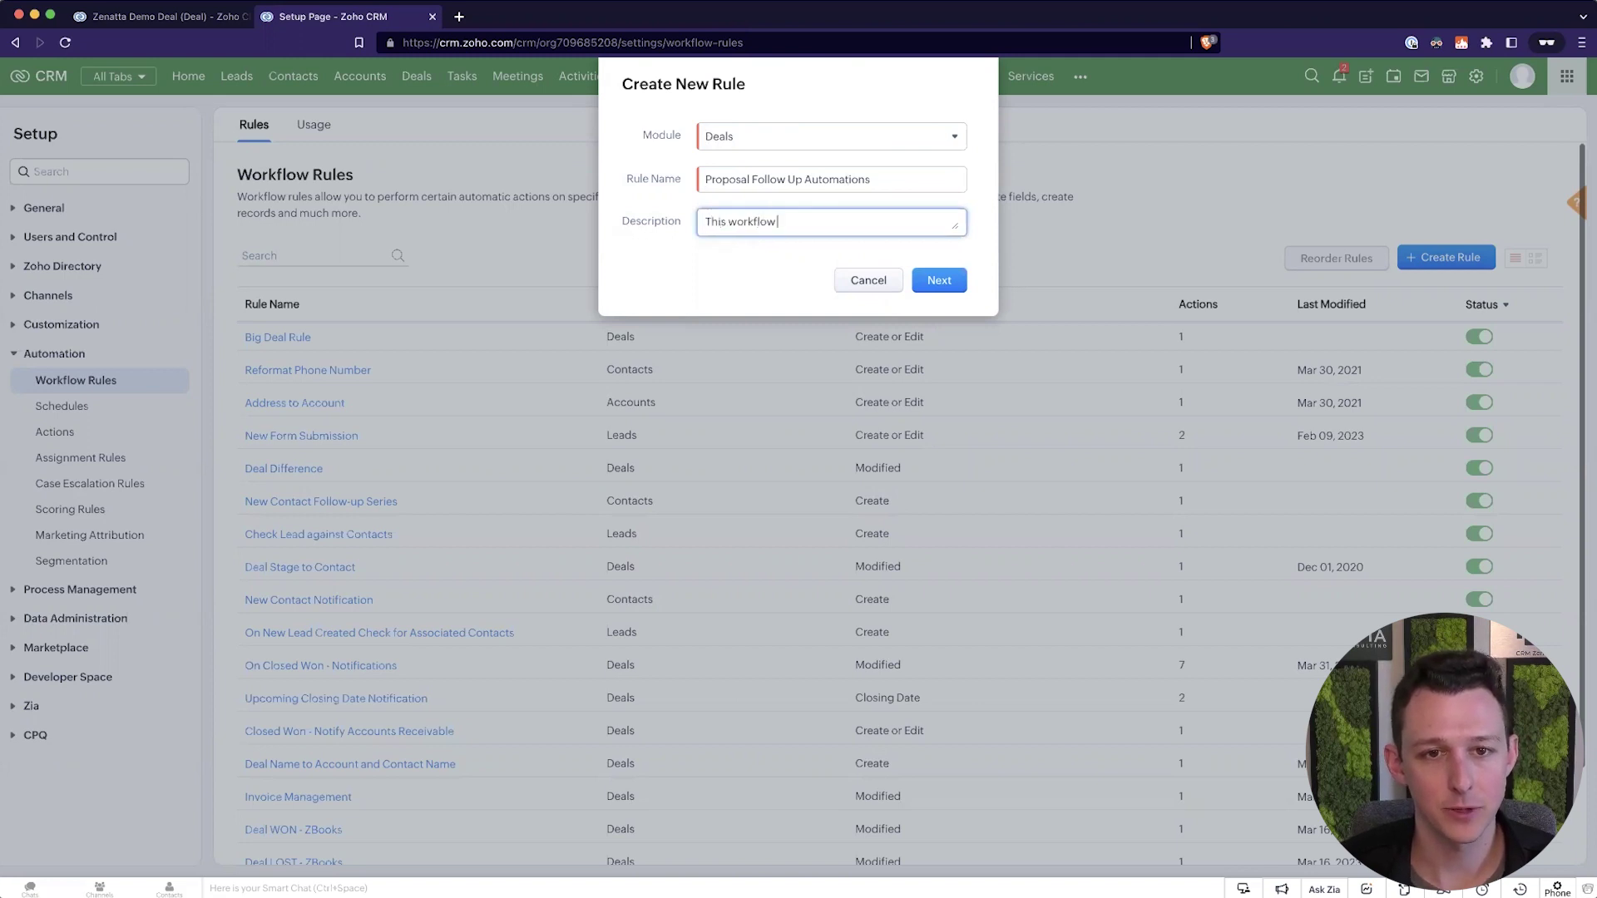
{"action": "type", "text": "This workflow automatically sends"}
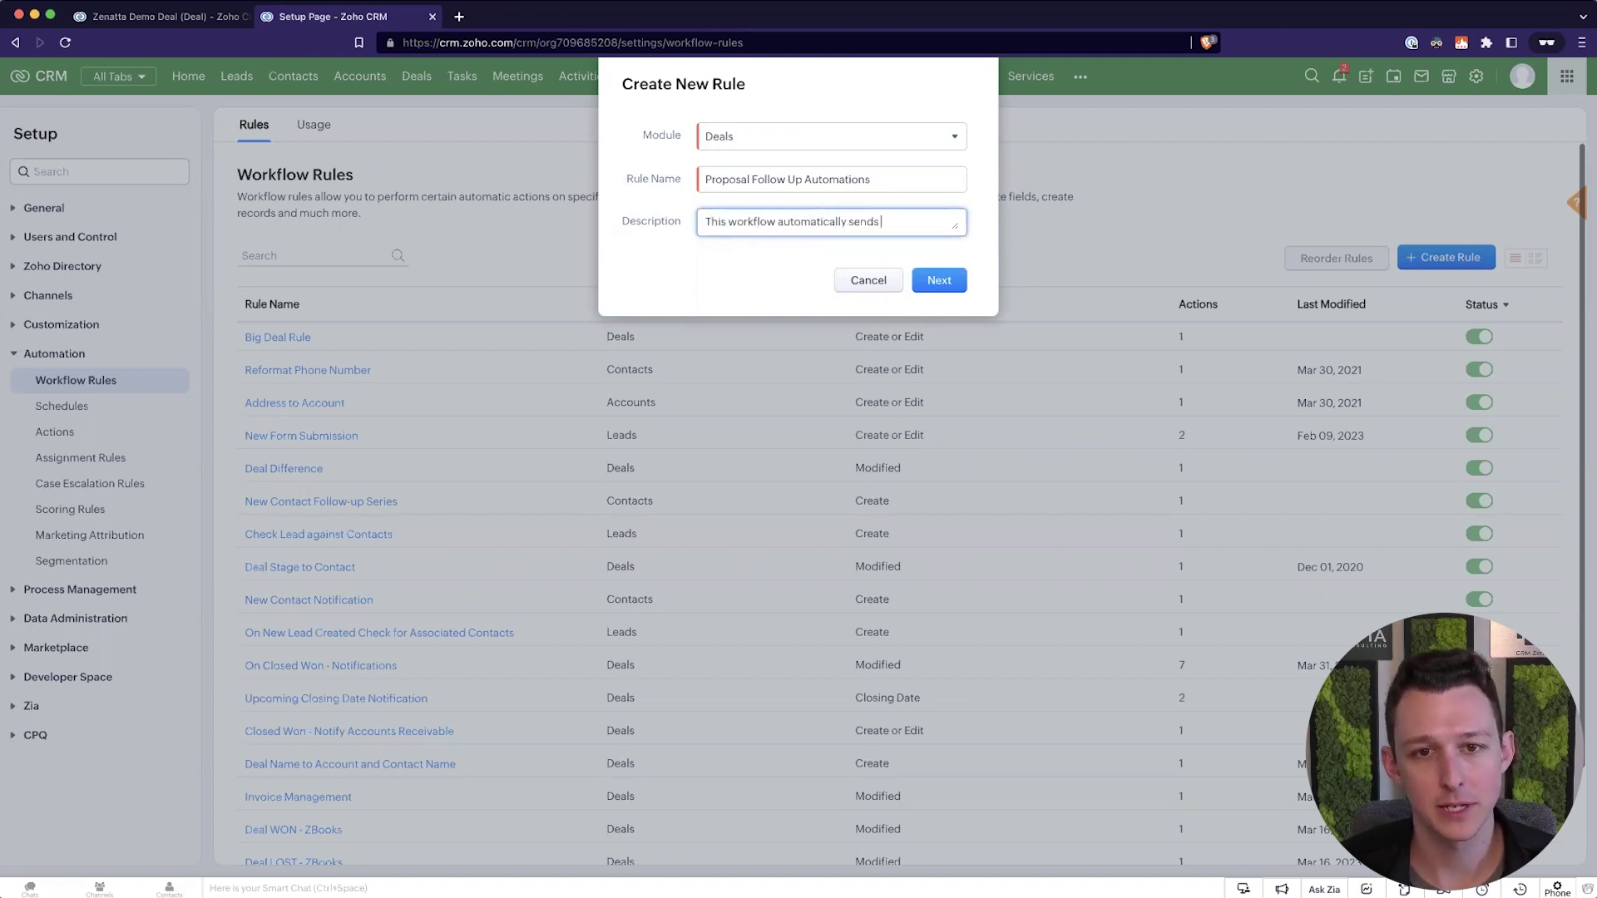
{"action": "type", "text": " Proposal follow up emails"}
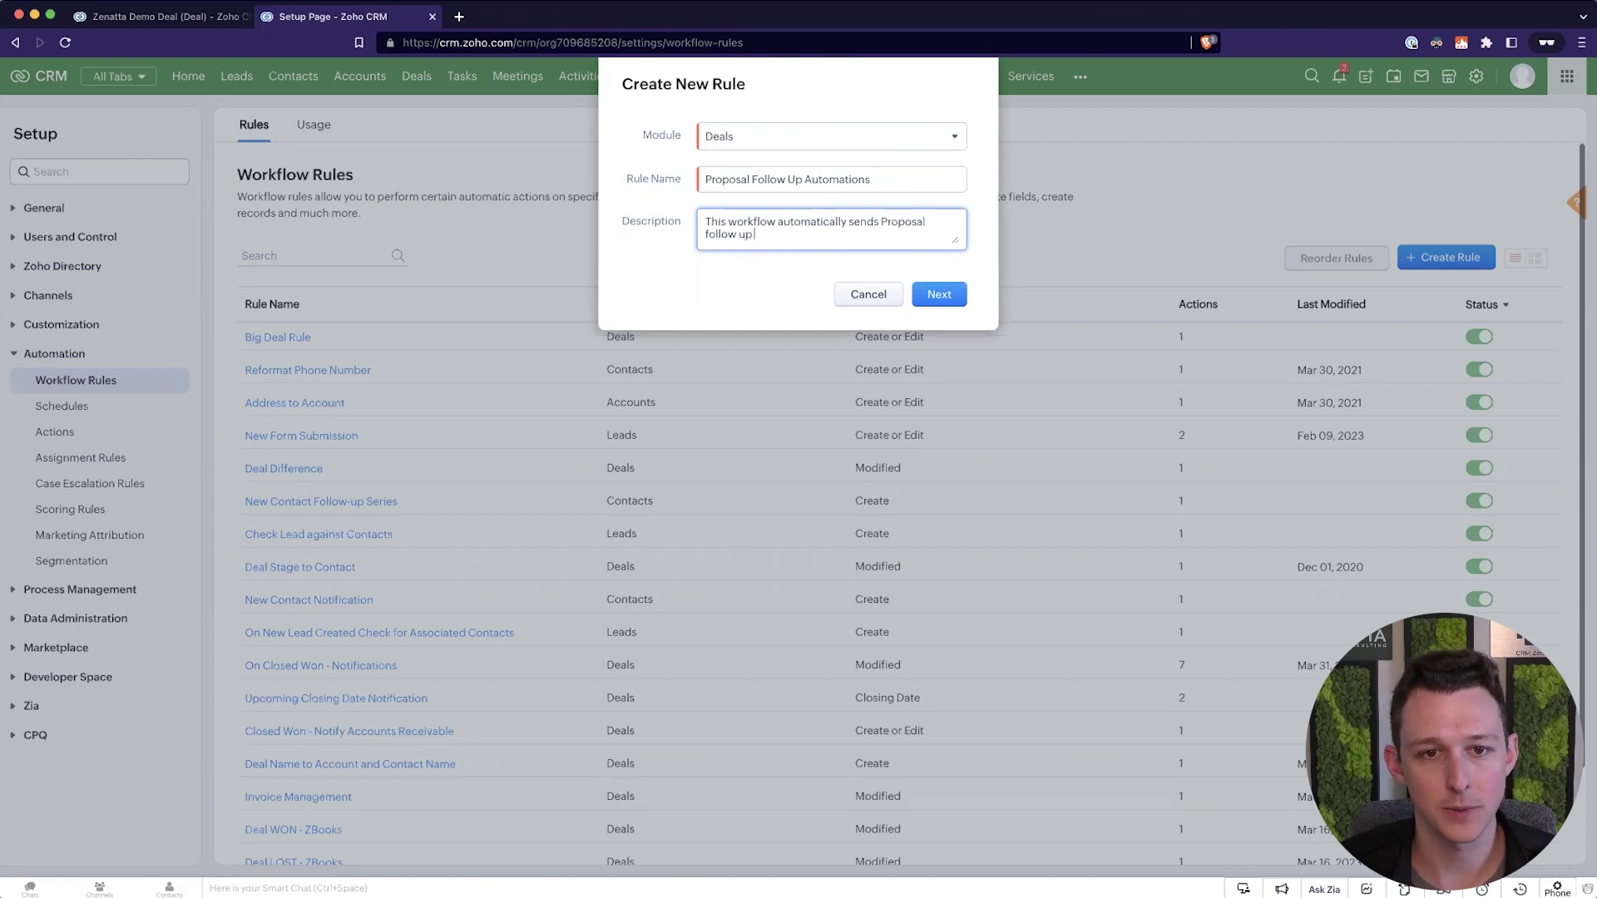
{"action": "triple_click", "coordinate": [884, 181]}
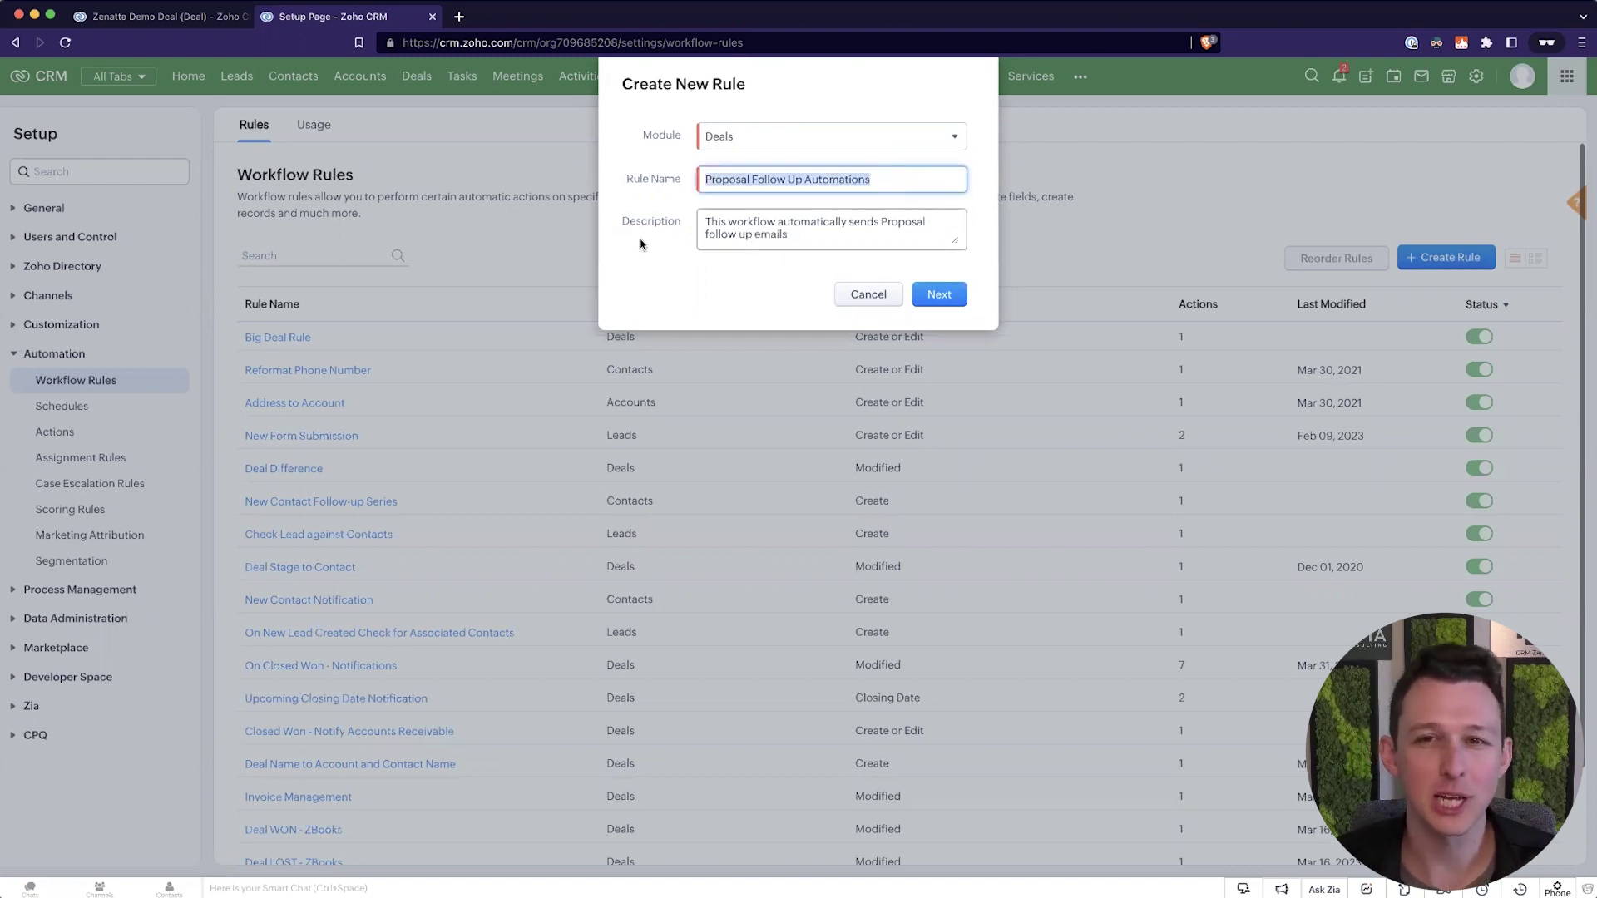
{"action": "left_click", "coordinate": [948, 294]}
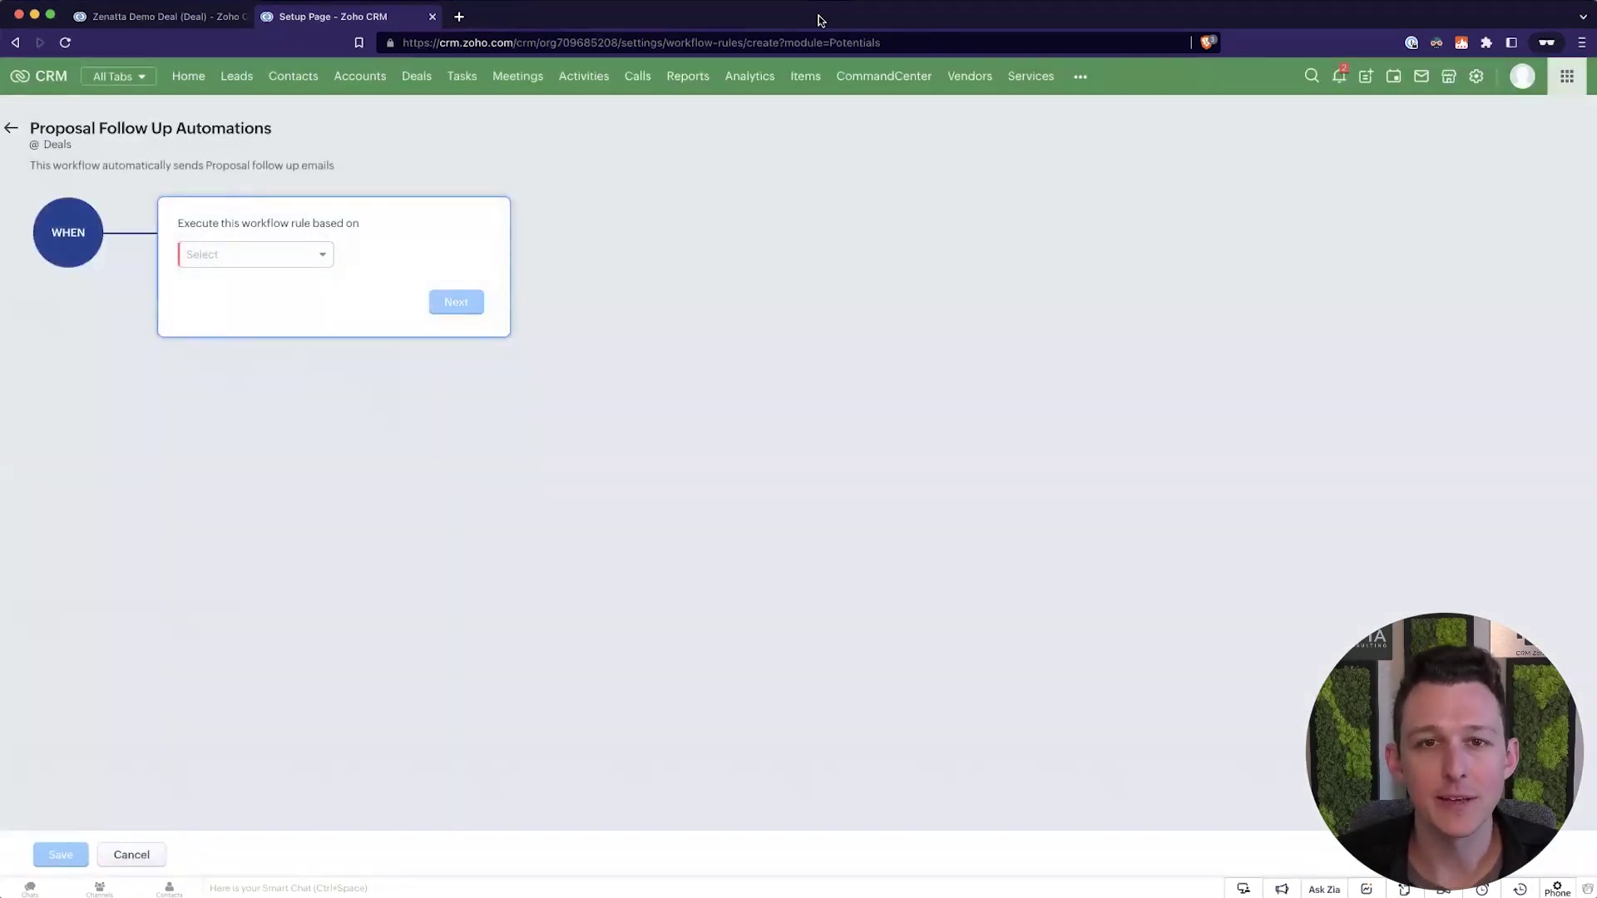
Try out the Record action, Date/Time field and Score trigger types.
{"action": "left_click", "coordinate": [303, 256]}
{"action": "left_click", "coordinate": [291, 287]}
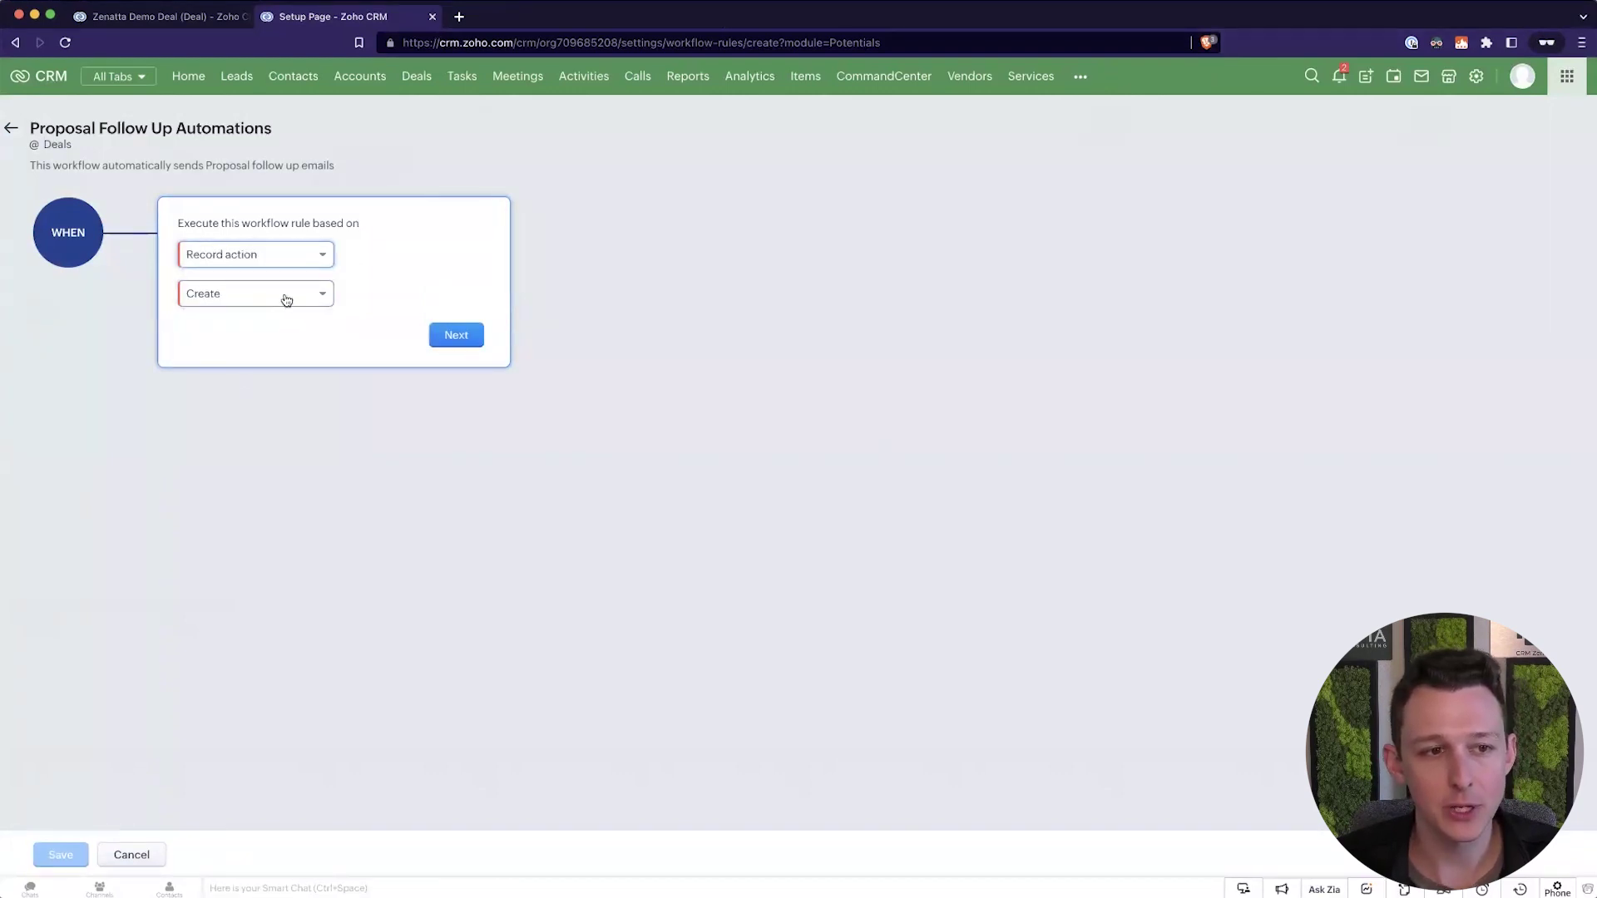
{"action": "left_click", "coordinate": [286, 296]}
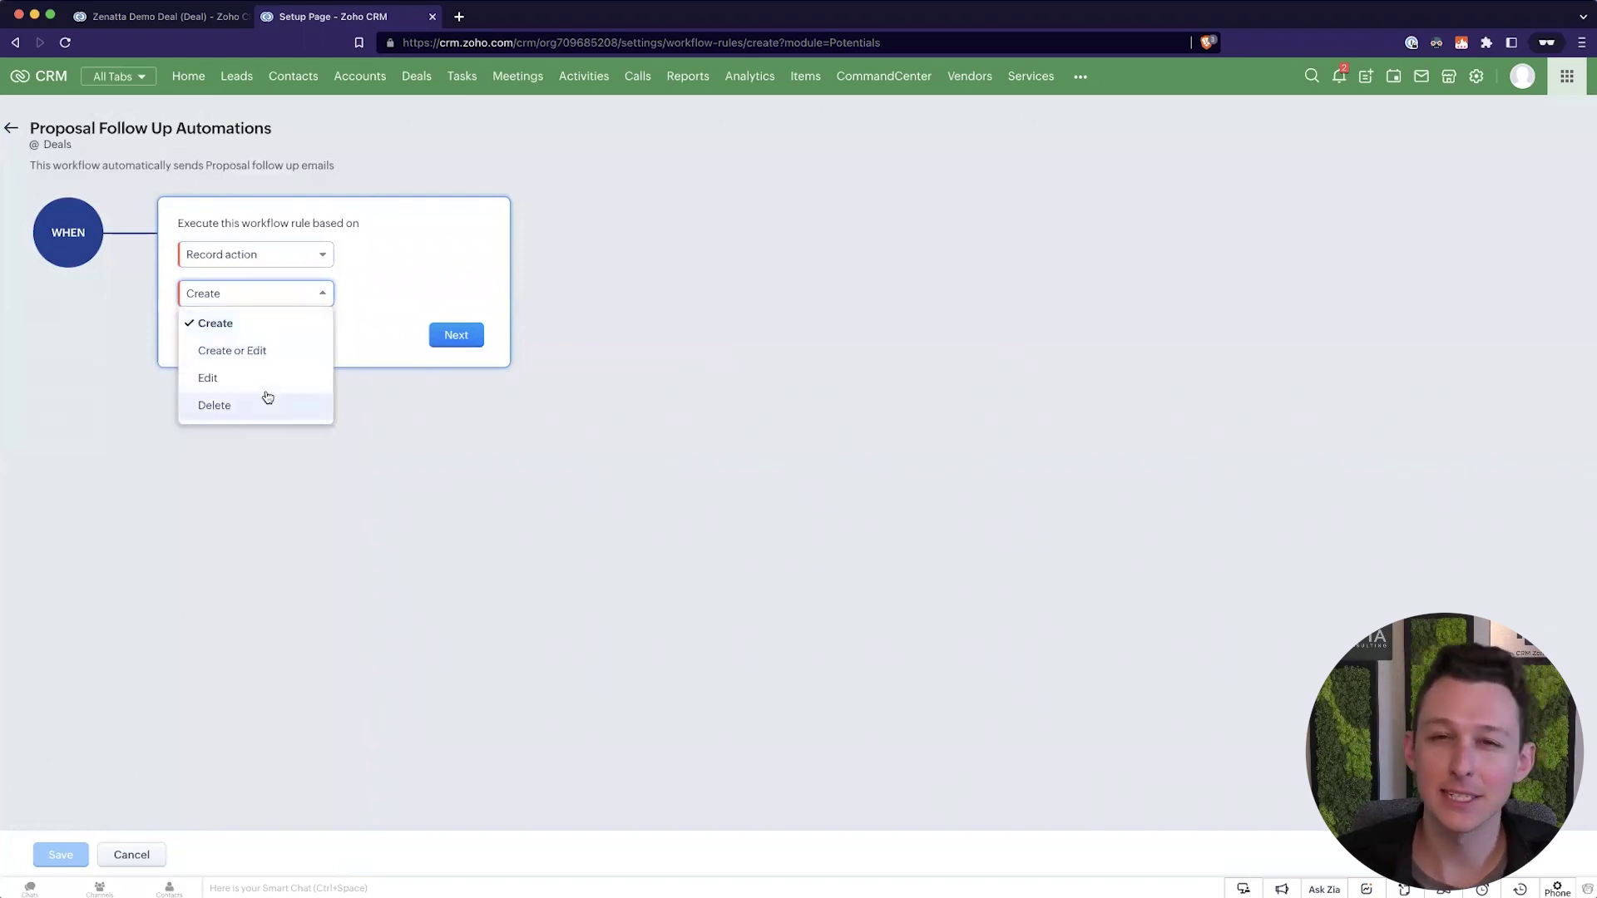
{"action": "left_click", "coordinate": [367, 282]}
{"action": "left_click", "coordinate": [324, 258]}
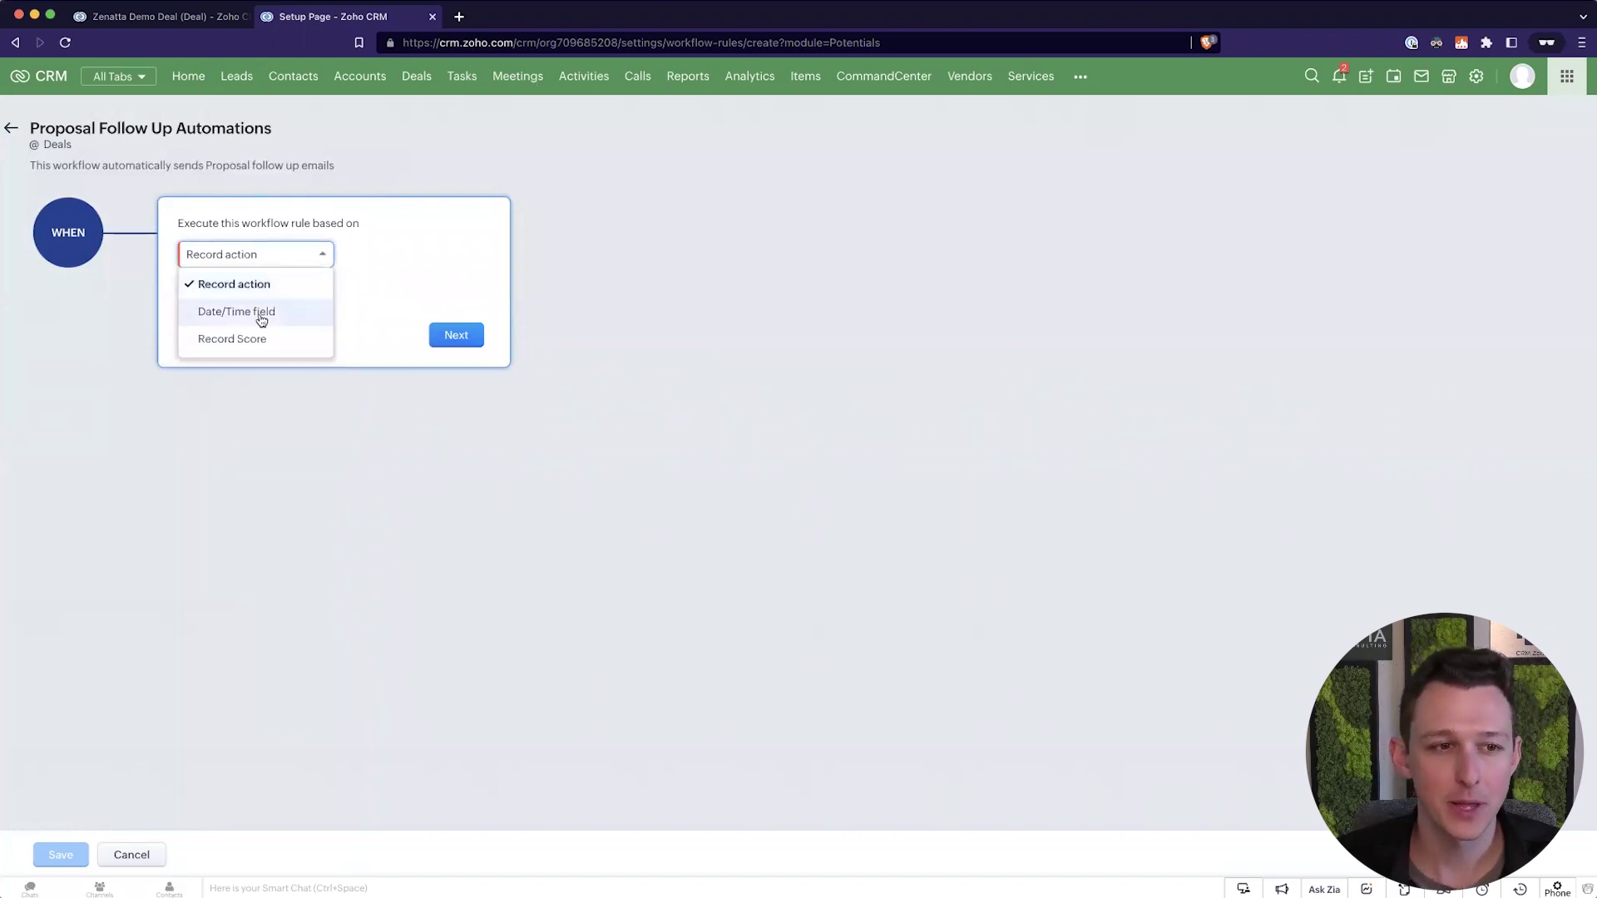
{"action": "left_click", "coordinate": [261, 314]}
{"action": "left_click", "coordinate": [393, 304]}
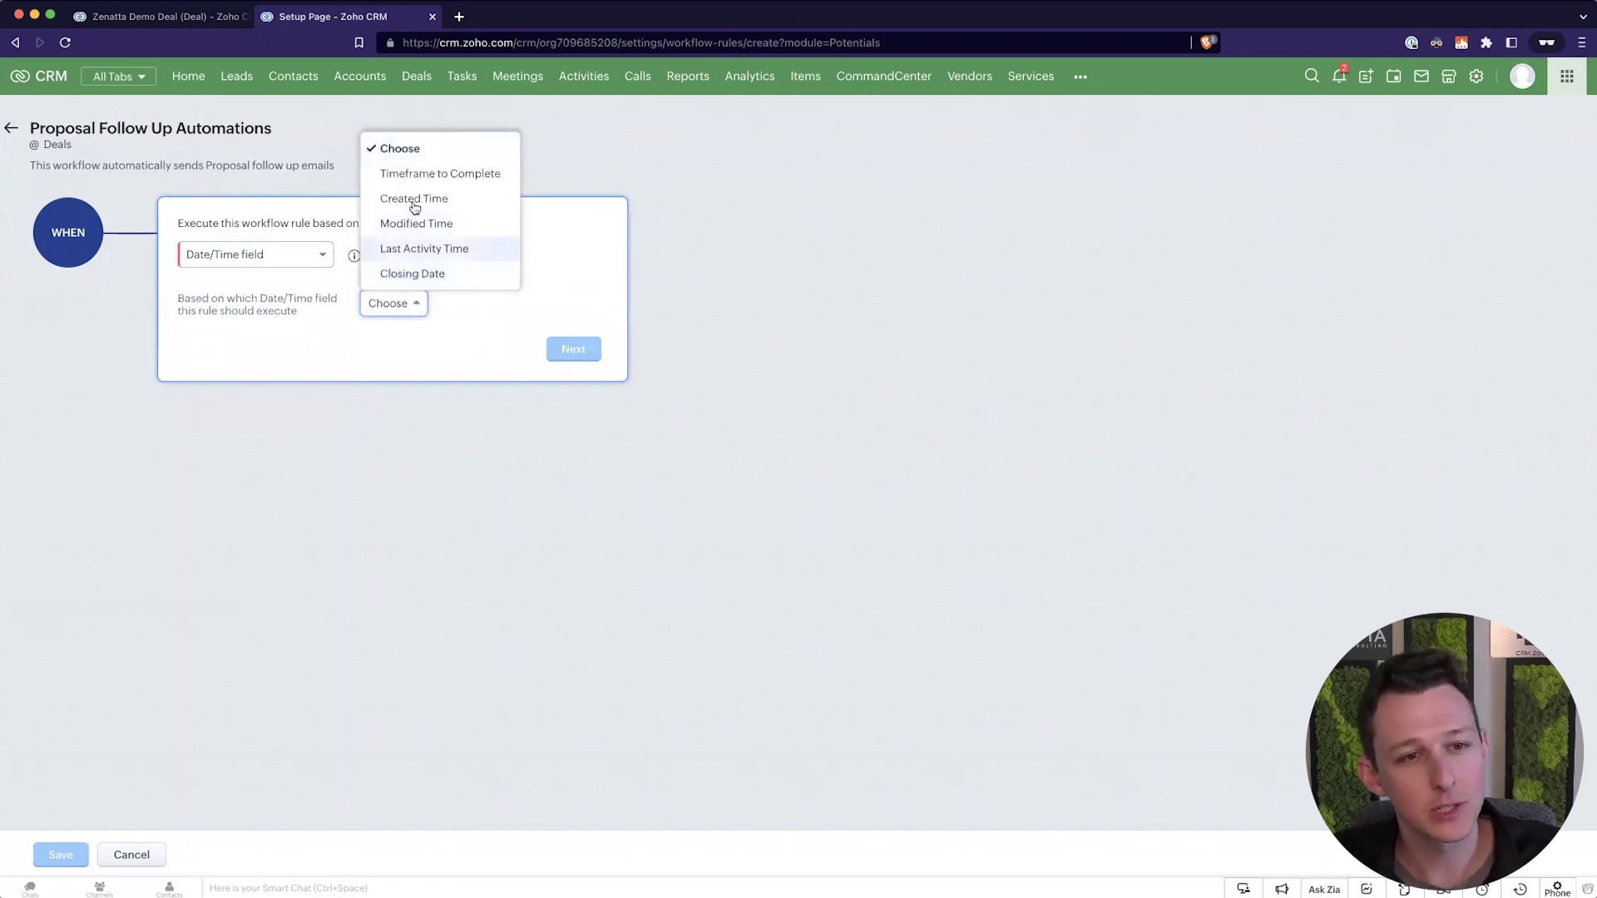
{"action": "left_click", "coordinate": [321, 255]}
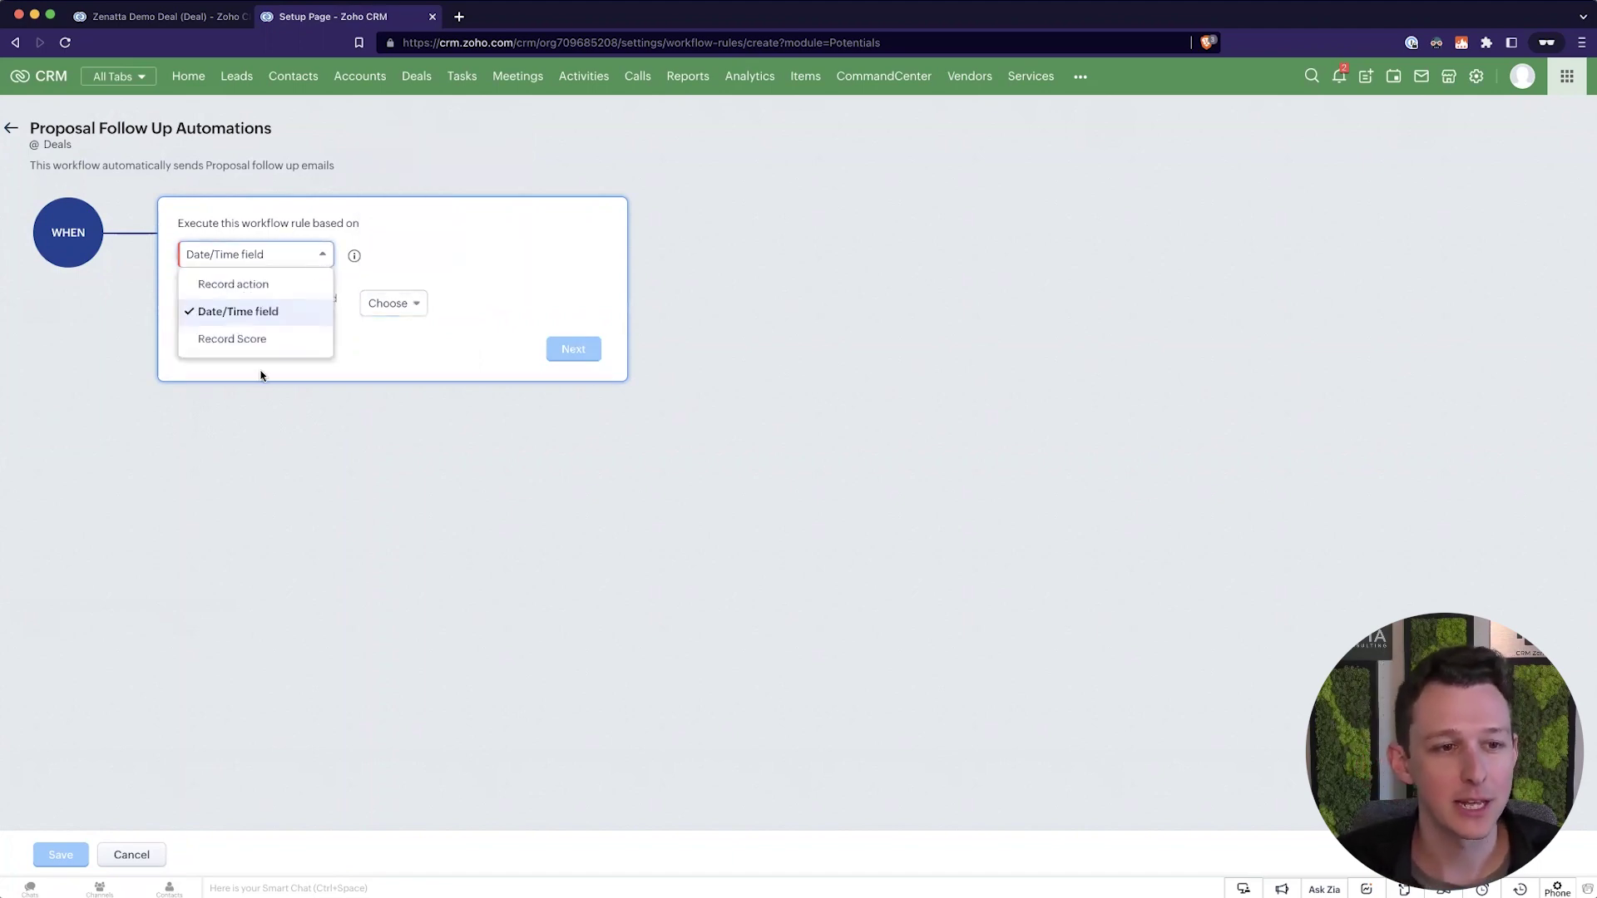
{"action": "left_click", "coordinate": [263, 350]}
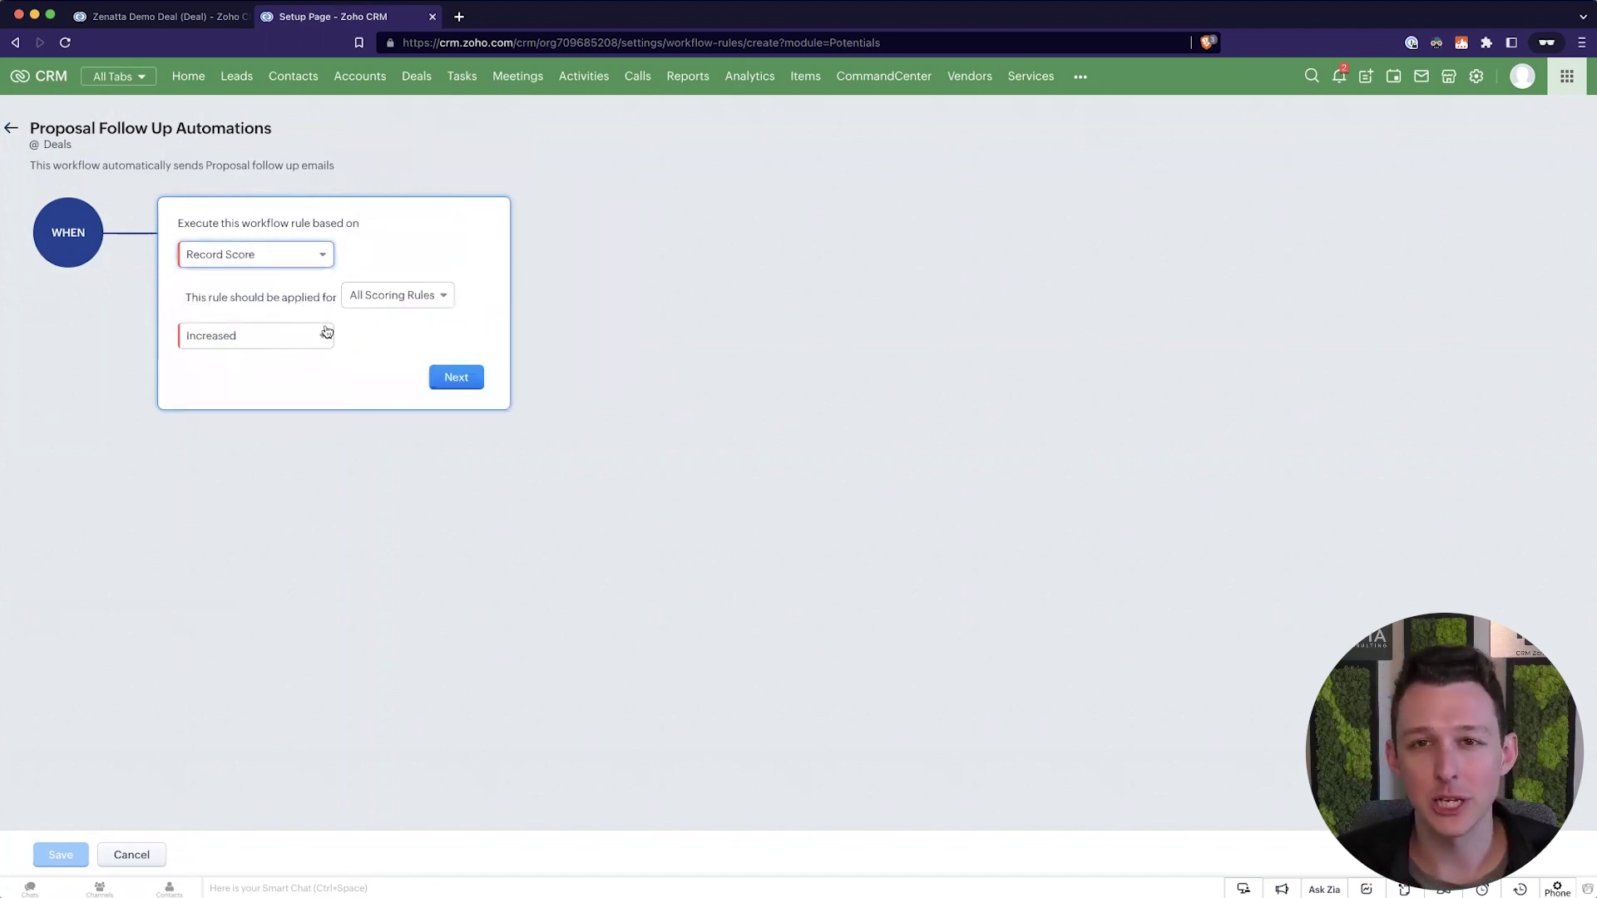
After checking the deal record, set the trigger to Record action on Edit.
{"action": "left_click", "coordinate": [214, 10]}
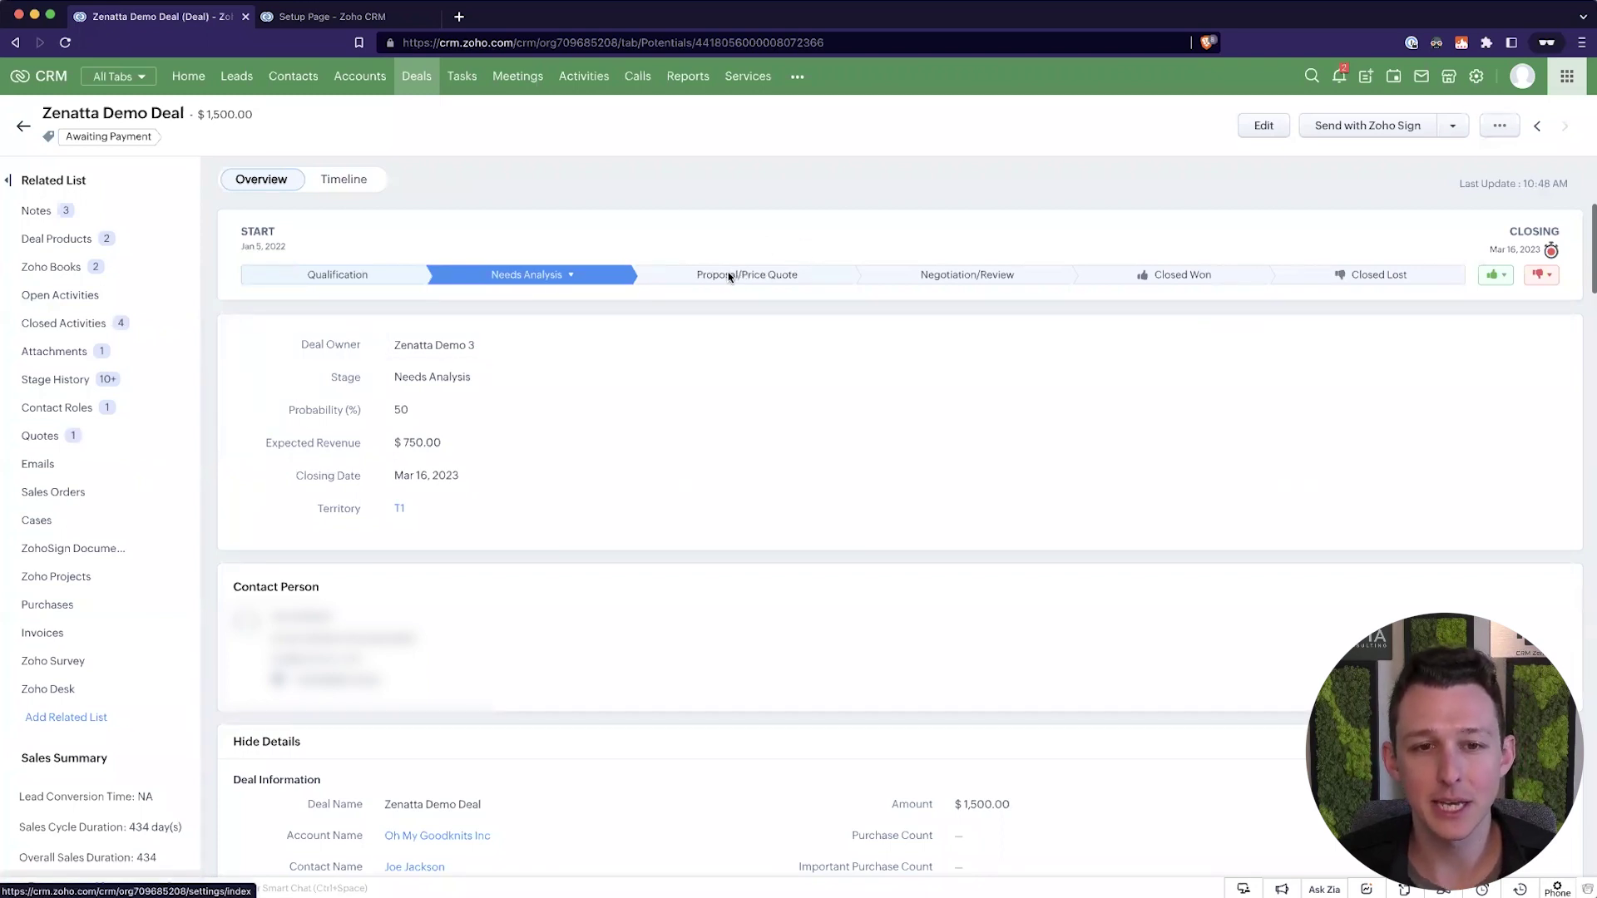
{"action": "left_click", "coordinate": [333, 16]}
{"action": "left_click", "coordinate": [230, 265]}
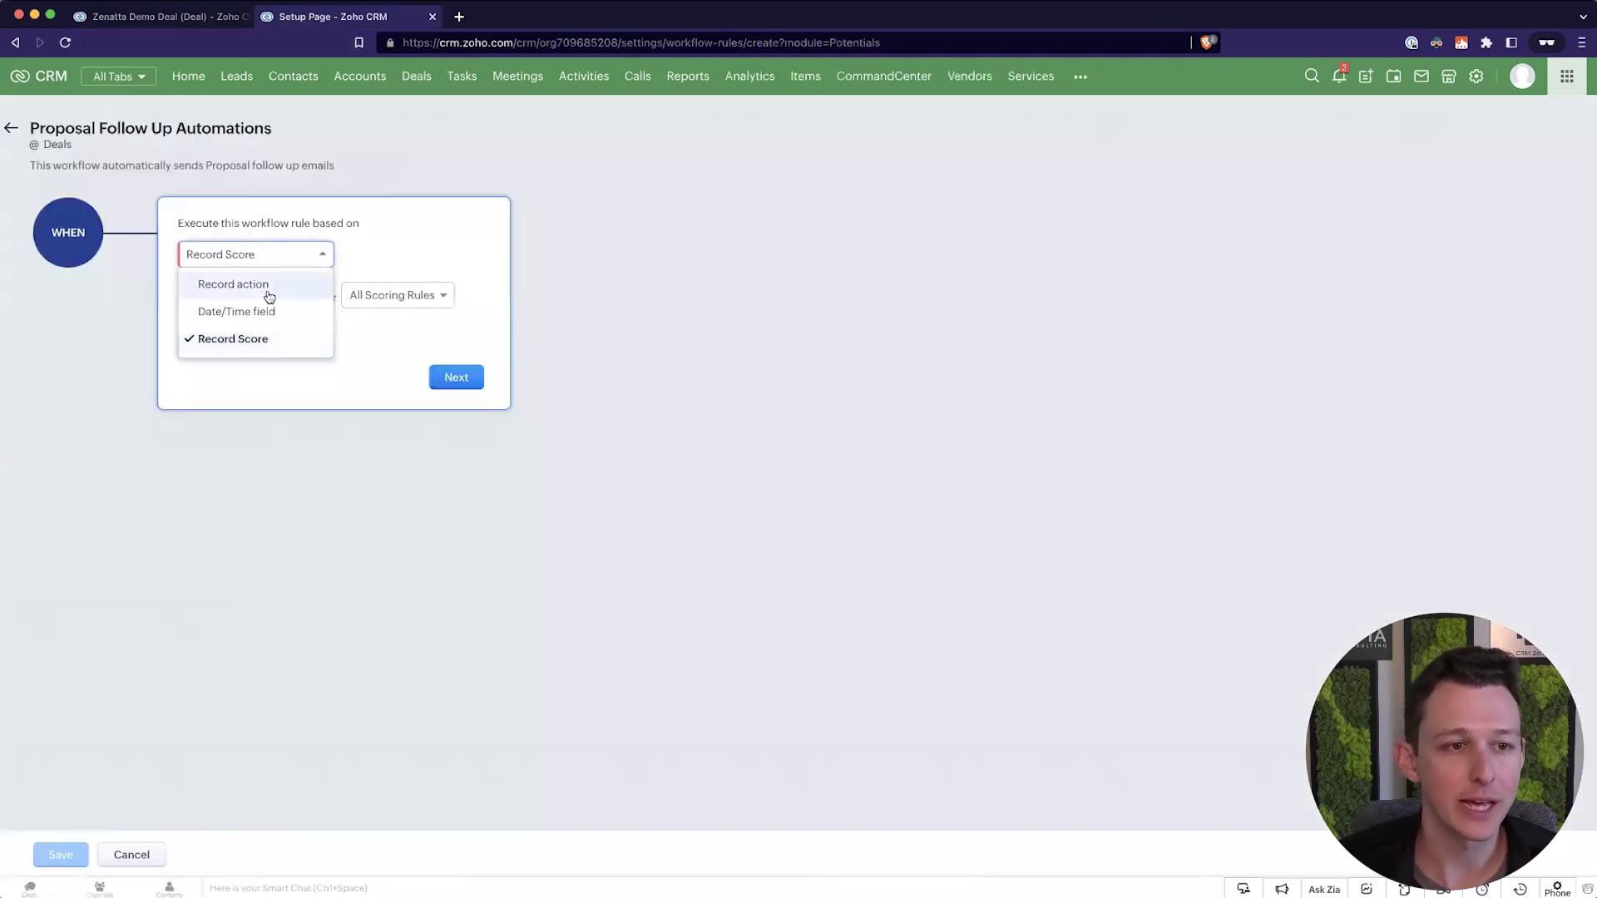
{"action": "left_click", "coordinate": [262, 285]}
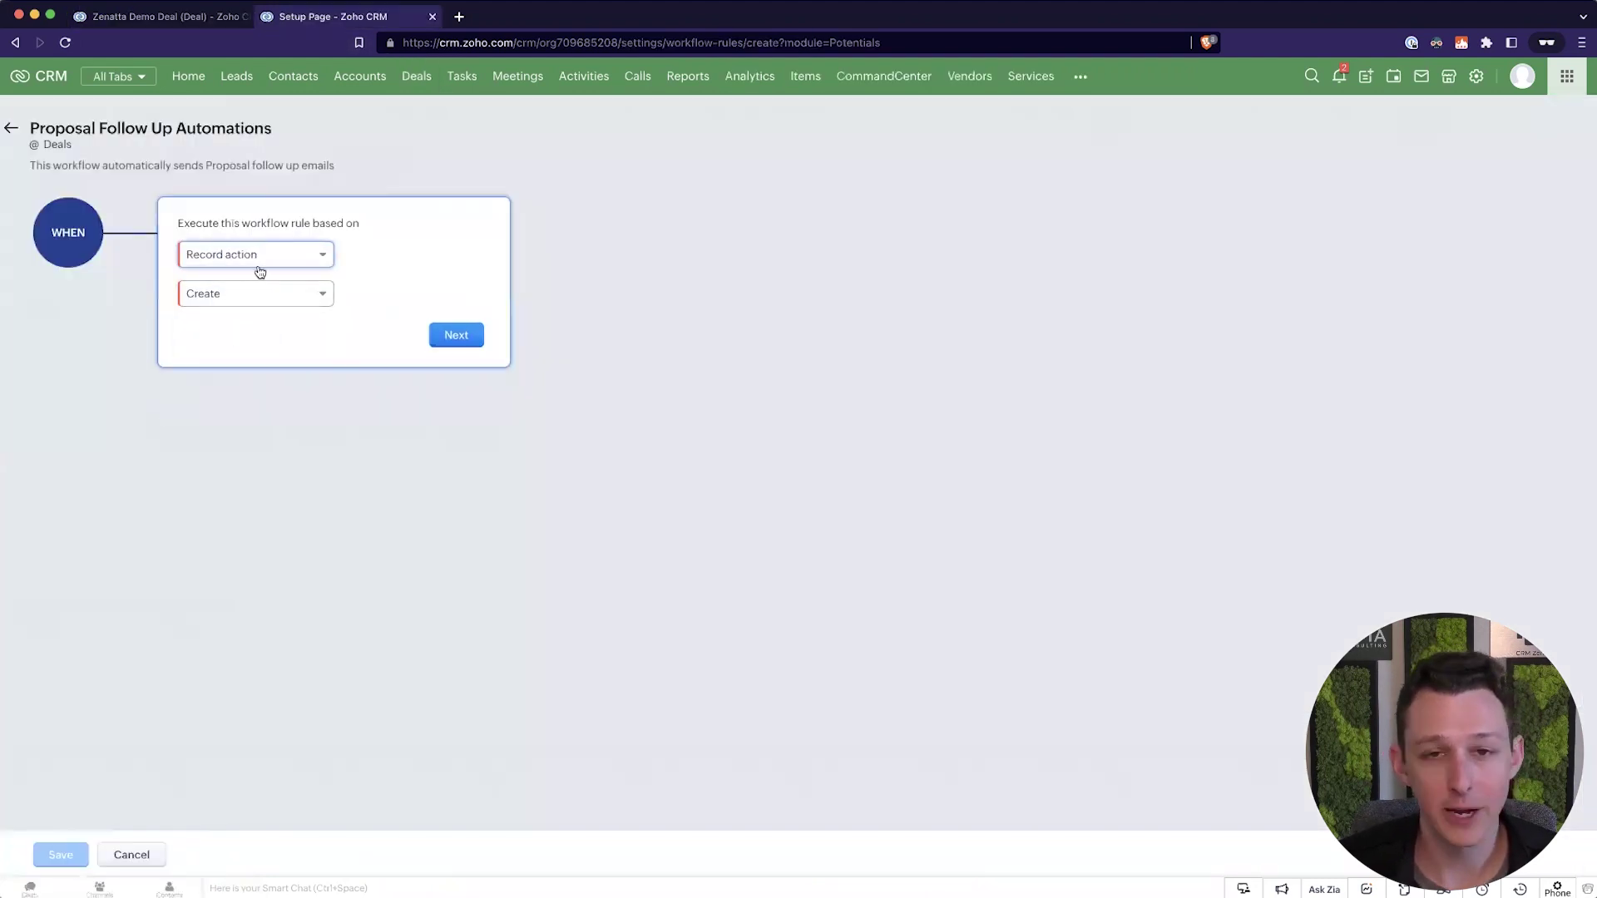
{"action": "left_click", "coordinate": [305, 297]}
{"action": "left_click", "coordinate": [263, 381]}
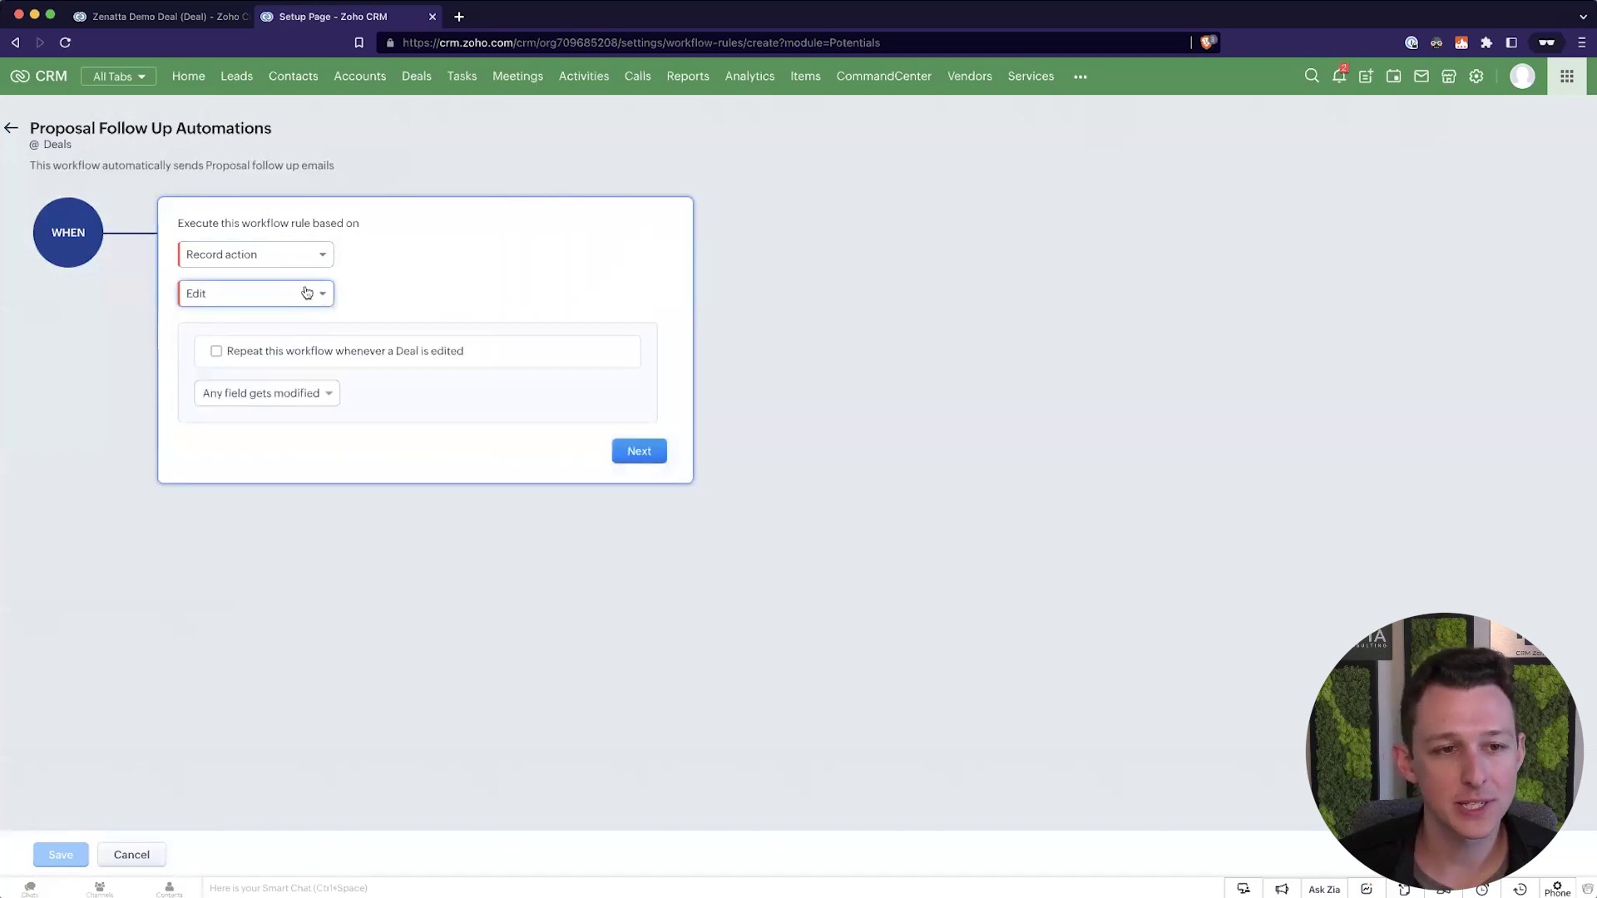
Settle the record action on Edit and bring up the field-change condition choices.
{"action": "left_click", "coordinate": [312, 293]}
{"action": "left_click", "coordinate": [277, 362]}
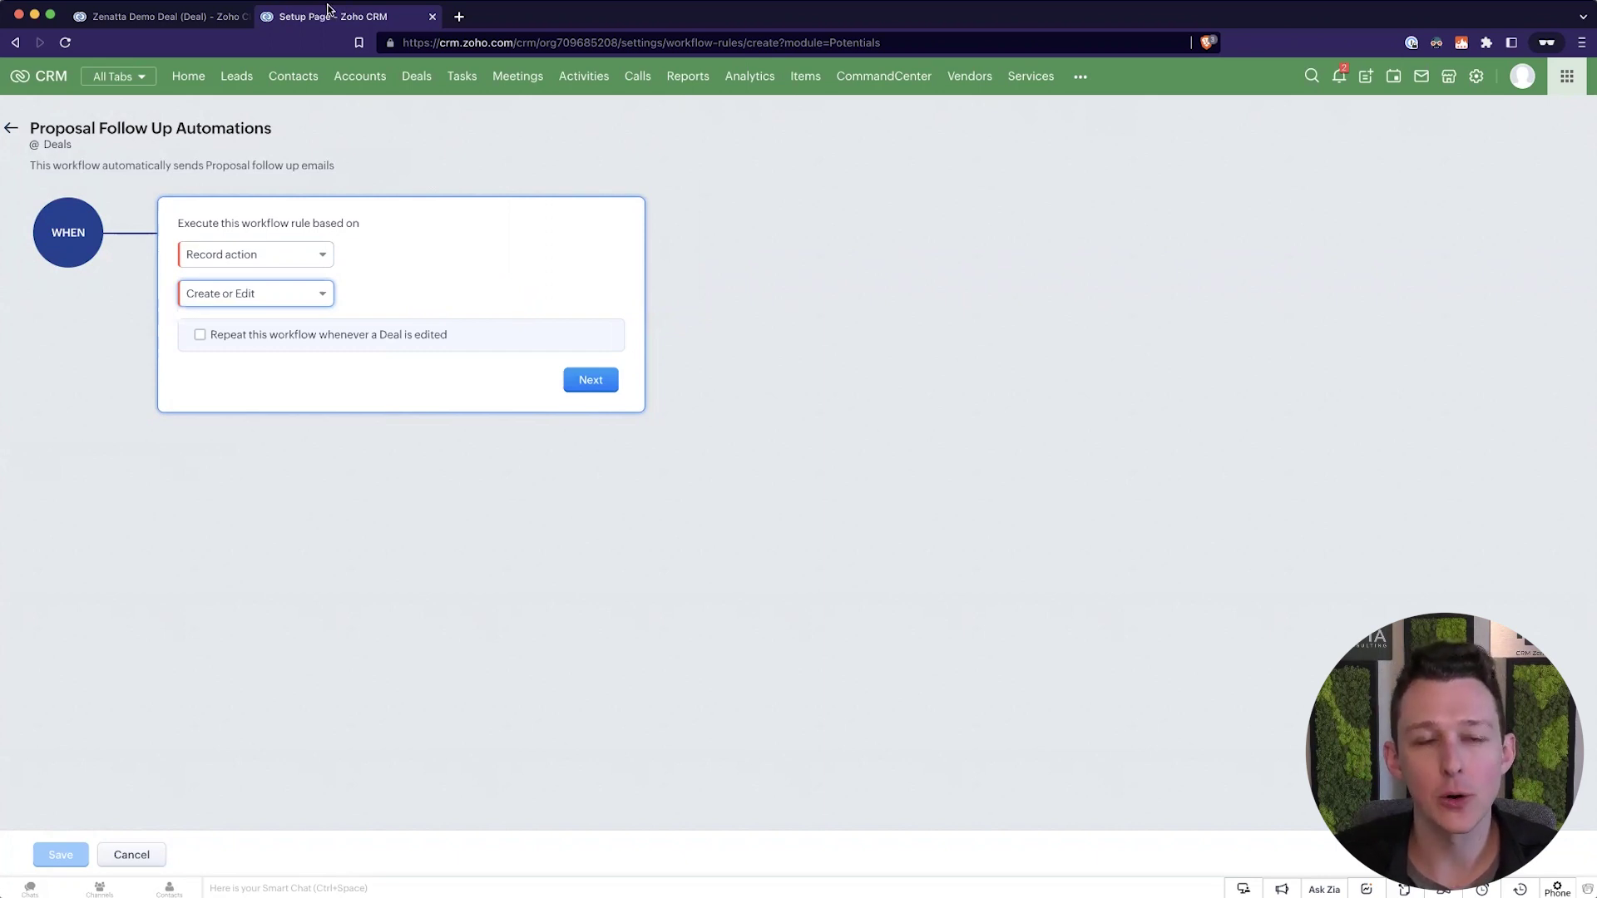
{"action": "key", "text": "ctrl+shift+Tab"}
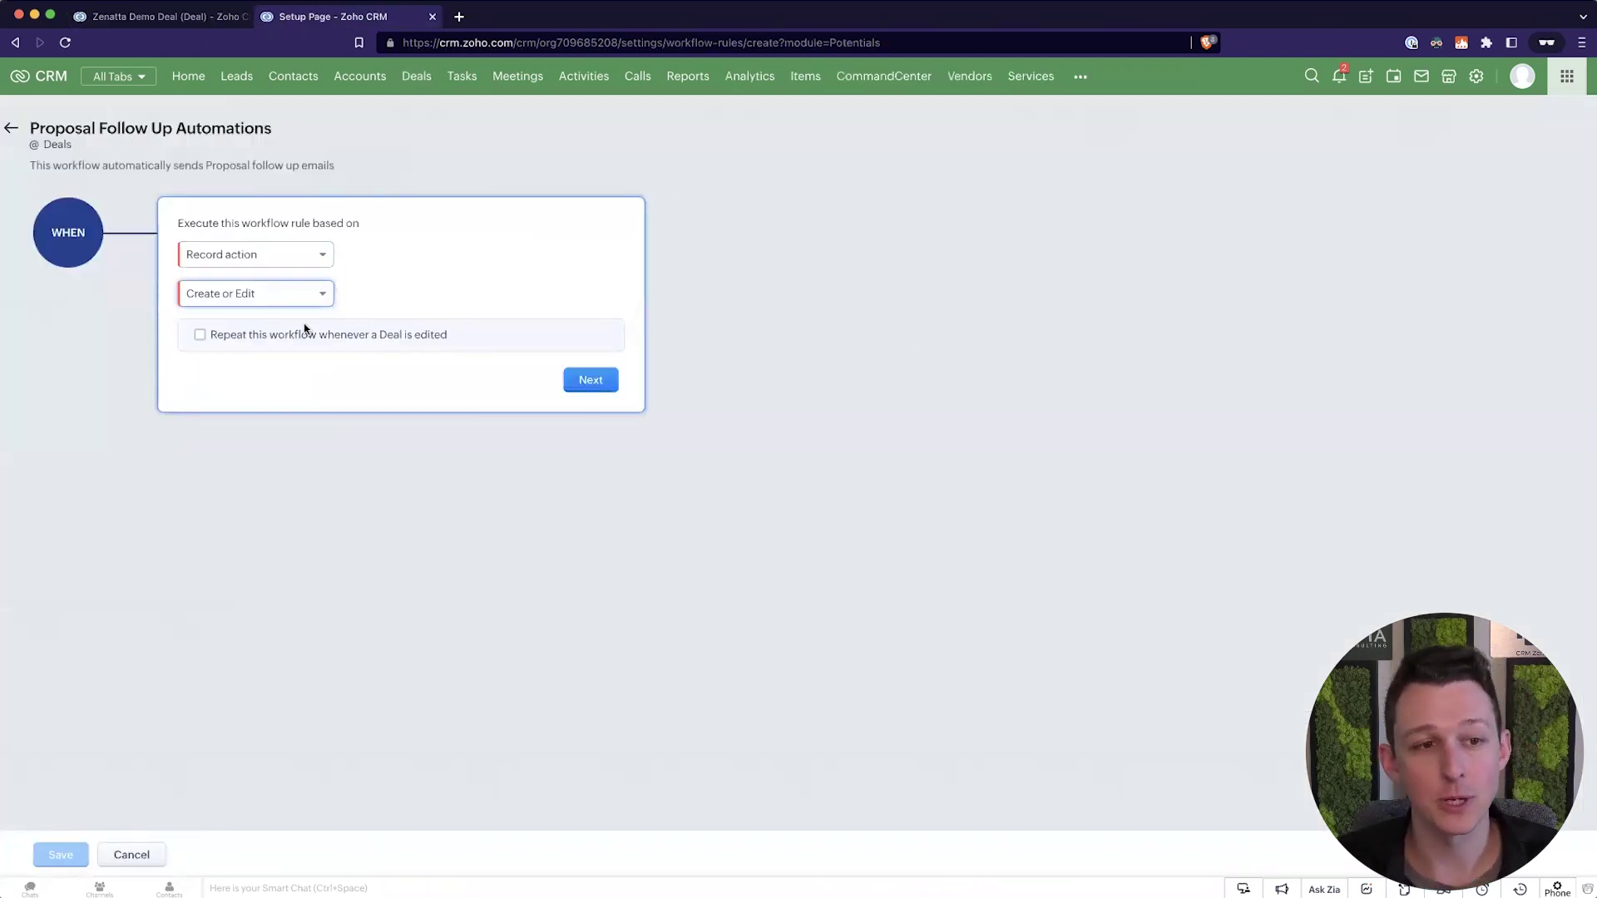
{"action": "left_click", "coordinate": [303, 294]}
{"action": "left_click", "coordinate": [253, 374]}
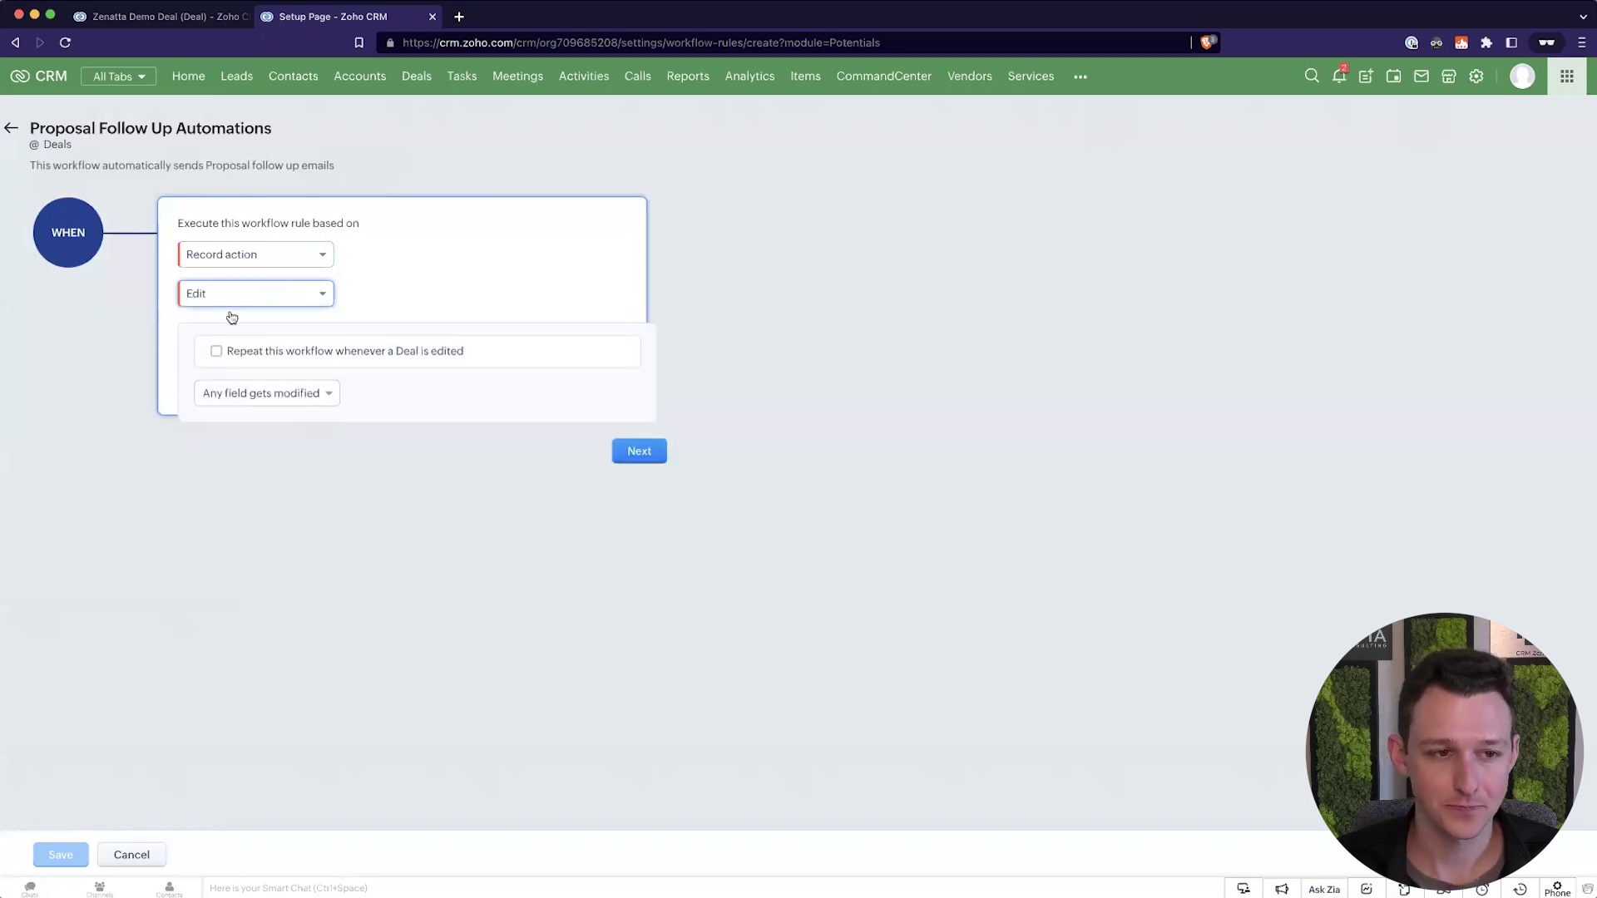
{"action": "left_click", "coordinate": [297, 394]}
Trigger on the Stage field being modified to Proposal/Price Quote, then proceed to conditions.
{"action": "left_click", "coordinate": [292, 451]}
{"action": "left_click", "coordinate": [378, 433]}
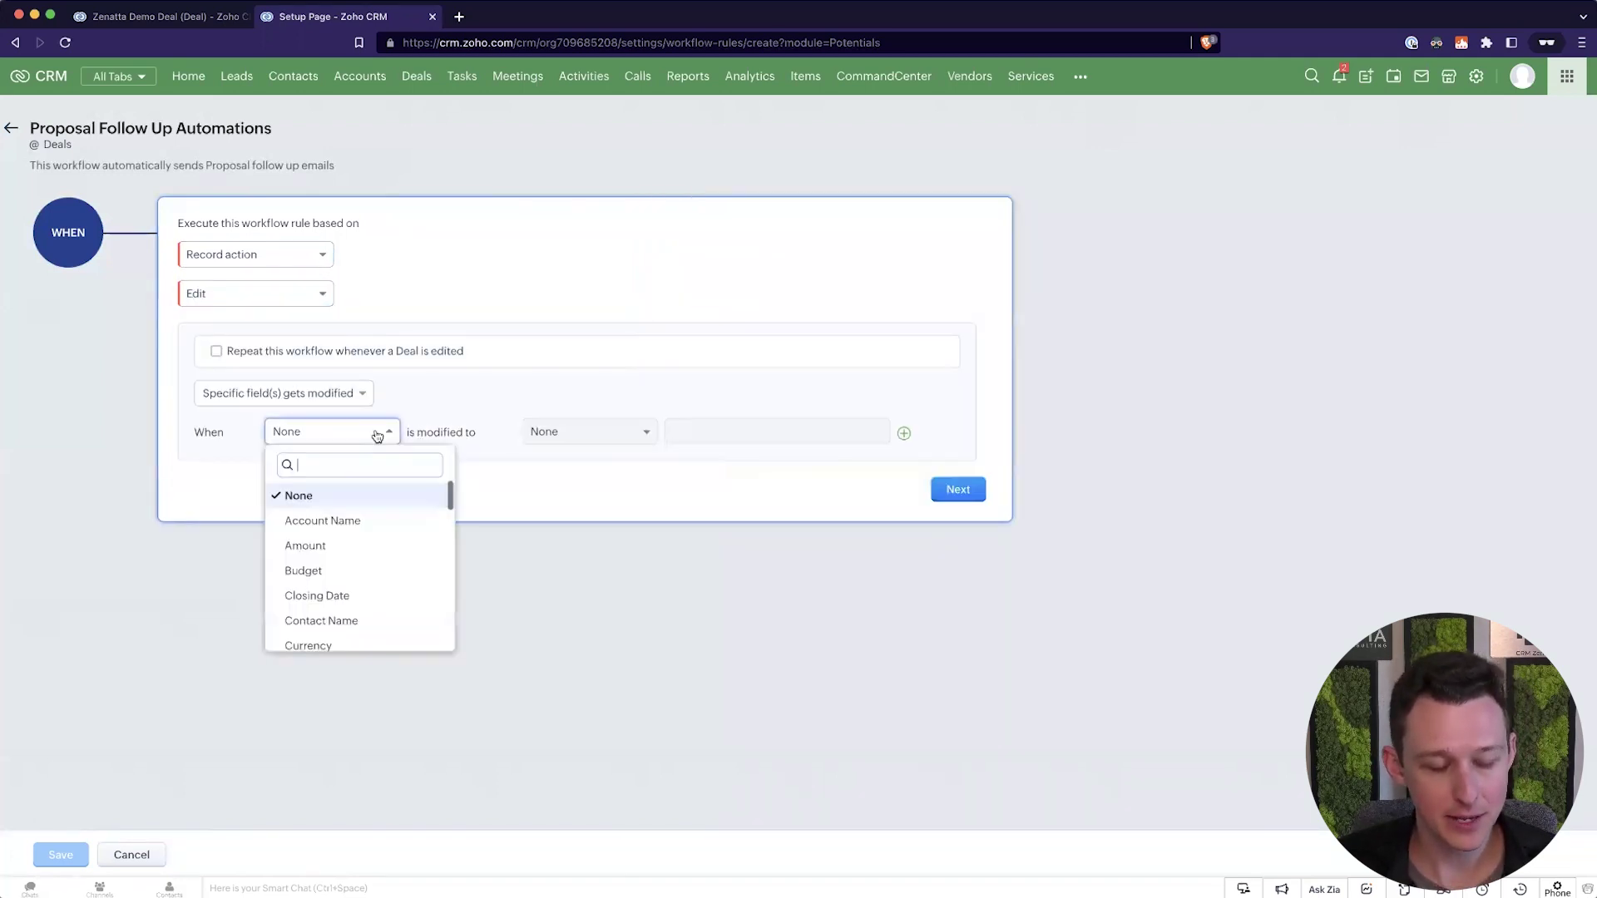
{"action": "type", "text": "sta"}
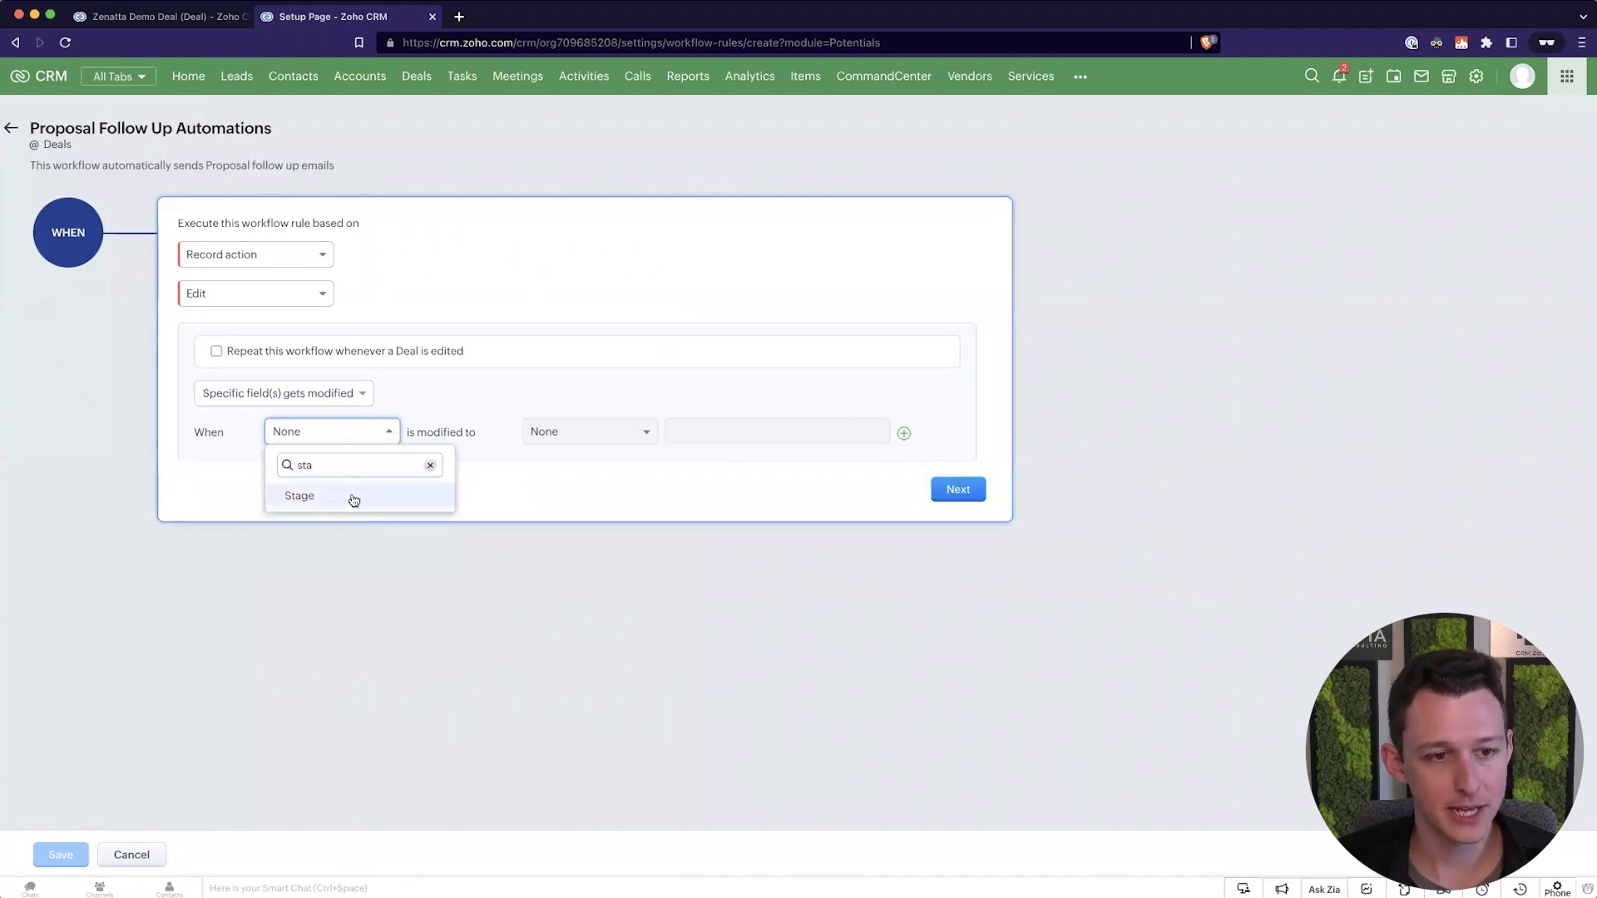
{"action": "left_click", "coordinate": [353, 497]}
{"action": "left_click", "coordinate": [573, 434]}
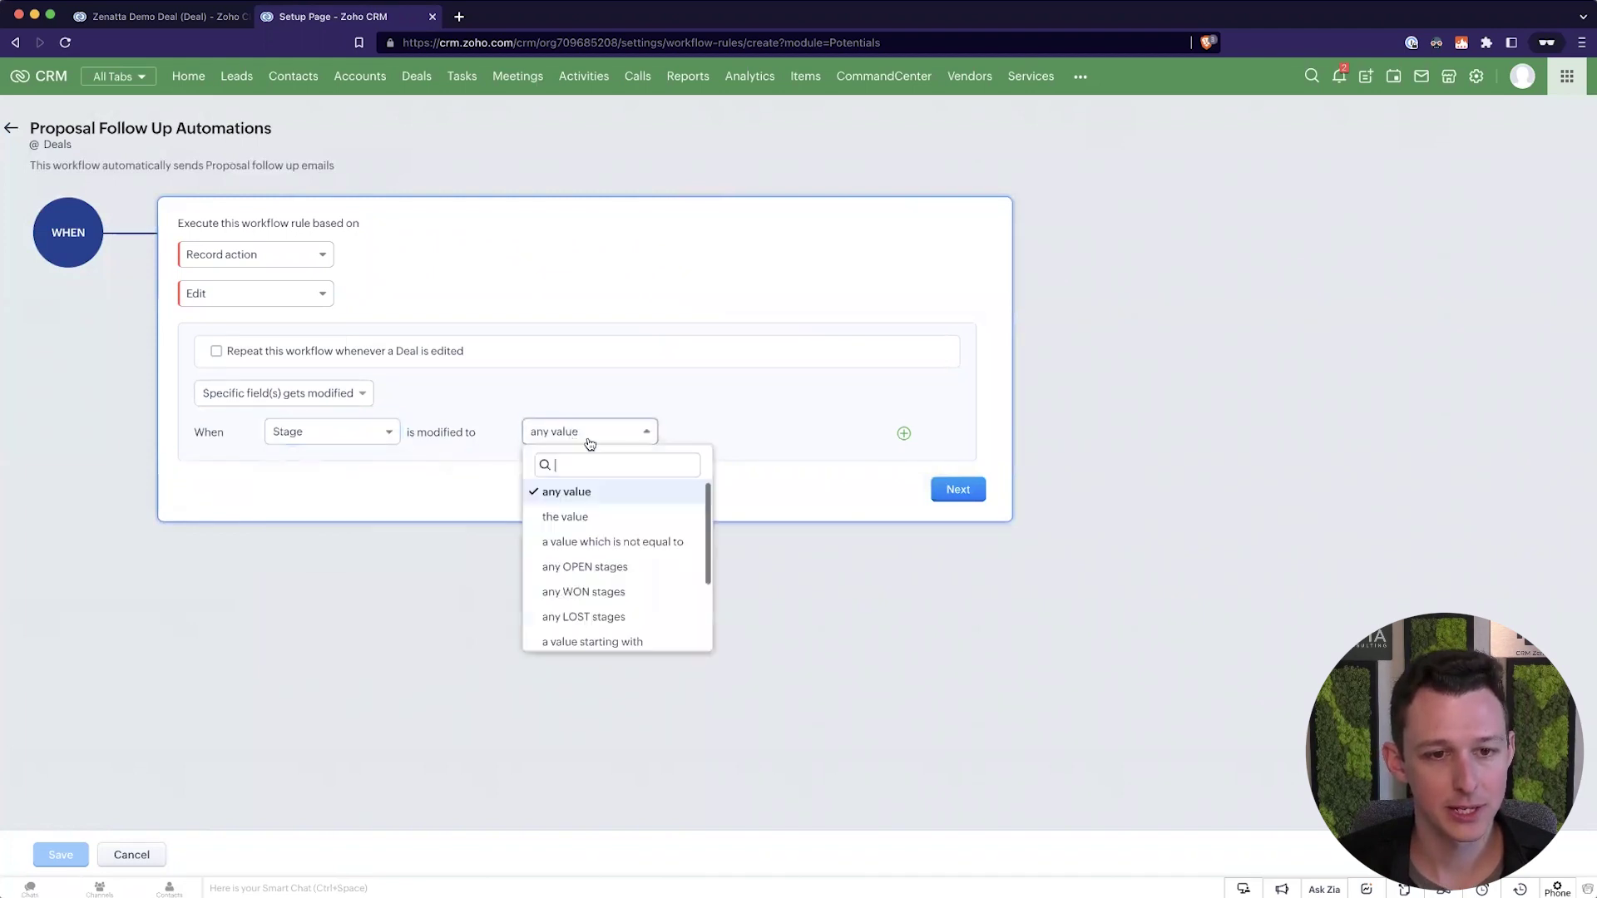
{"action": "key", "text": "Return"}
{"action": "left_click", "coordinate": [720, 442]}
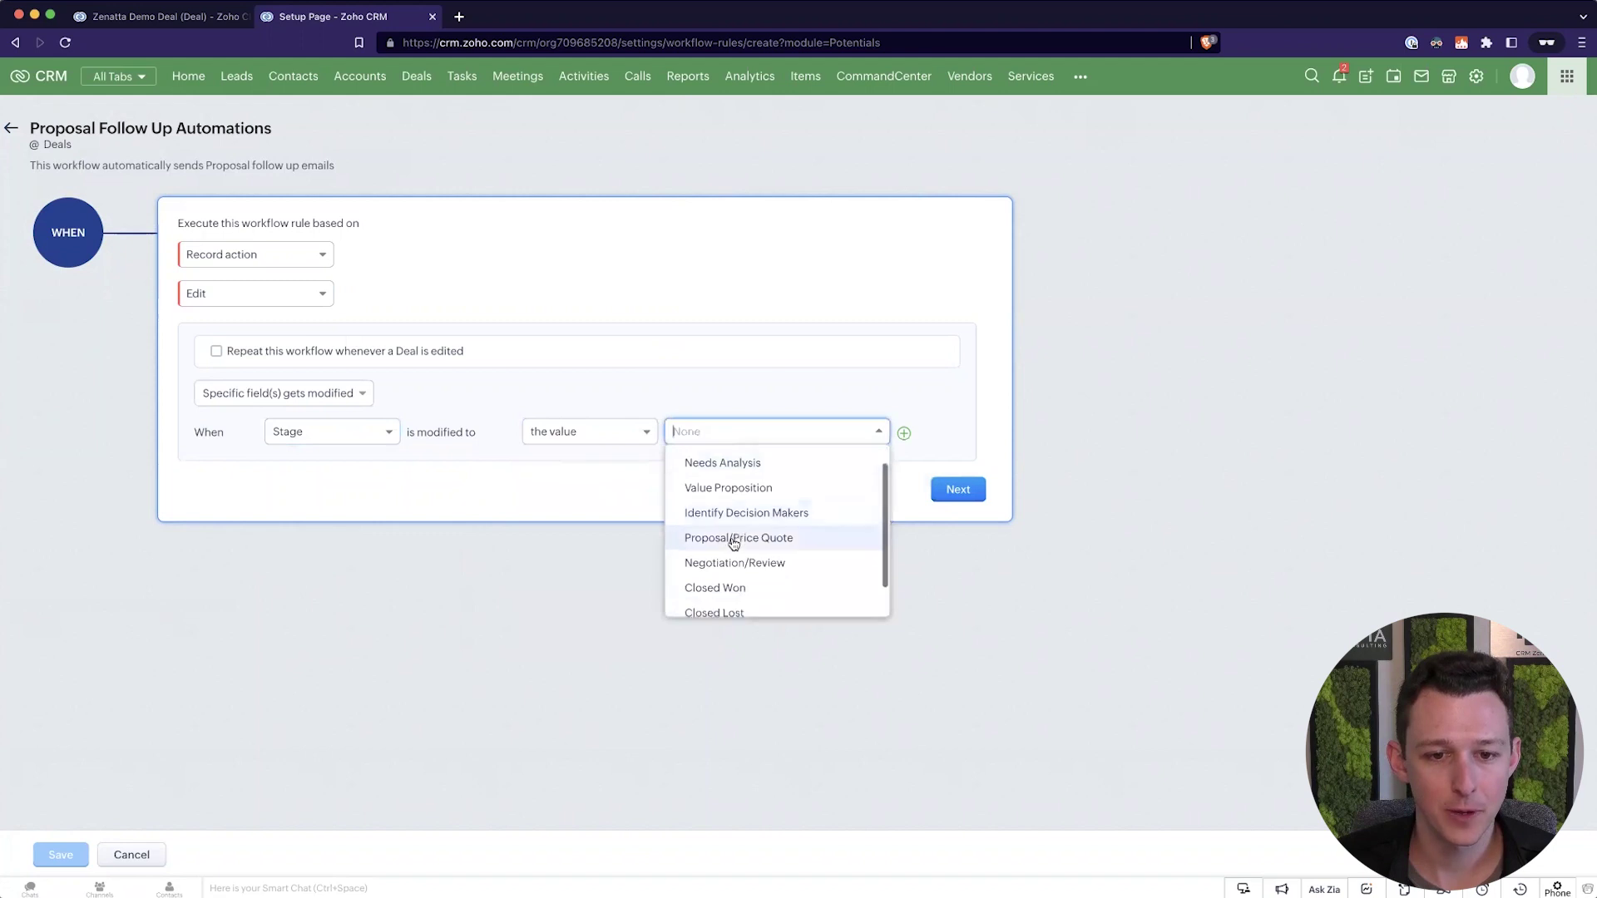
{"action": "left_click", "coordinate": [733, 540]}
{"action": "left_click", "coordinate": [960, 500]}
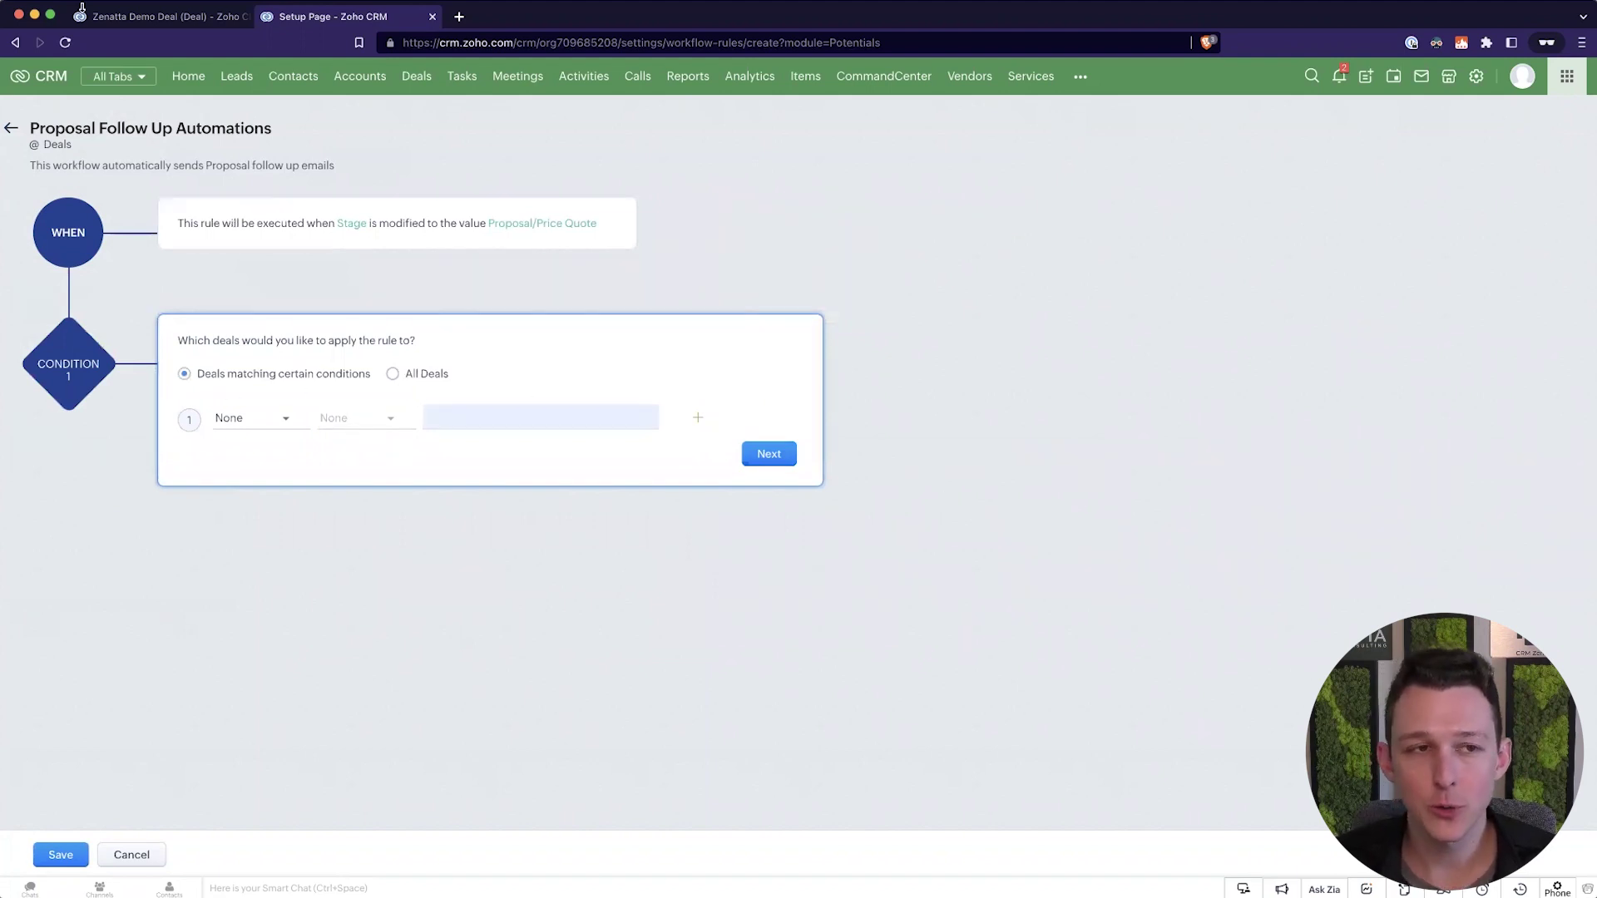
Review the Zenatta Demo Deal's Type and Amount values without changing them.
{"action": "key", "text": "ctrl+shift+Tab"}
{"action": "scroll", "coordinate": [588, 427], "scroll_direction": "down", "scroll_amount": 5}
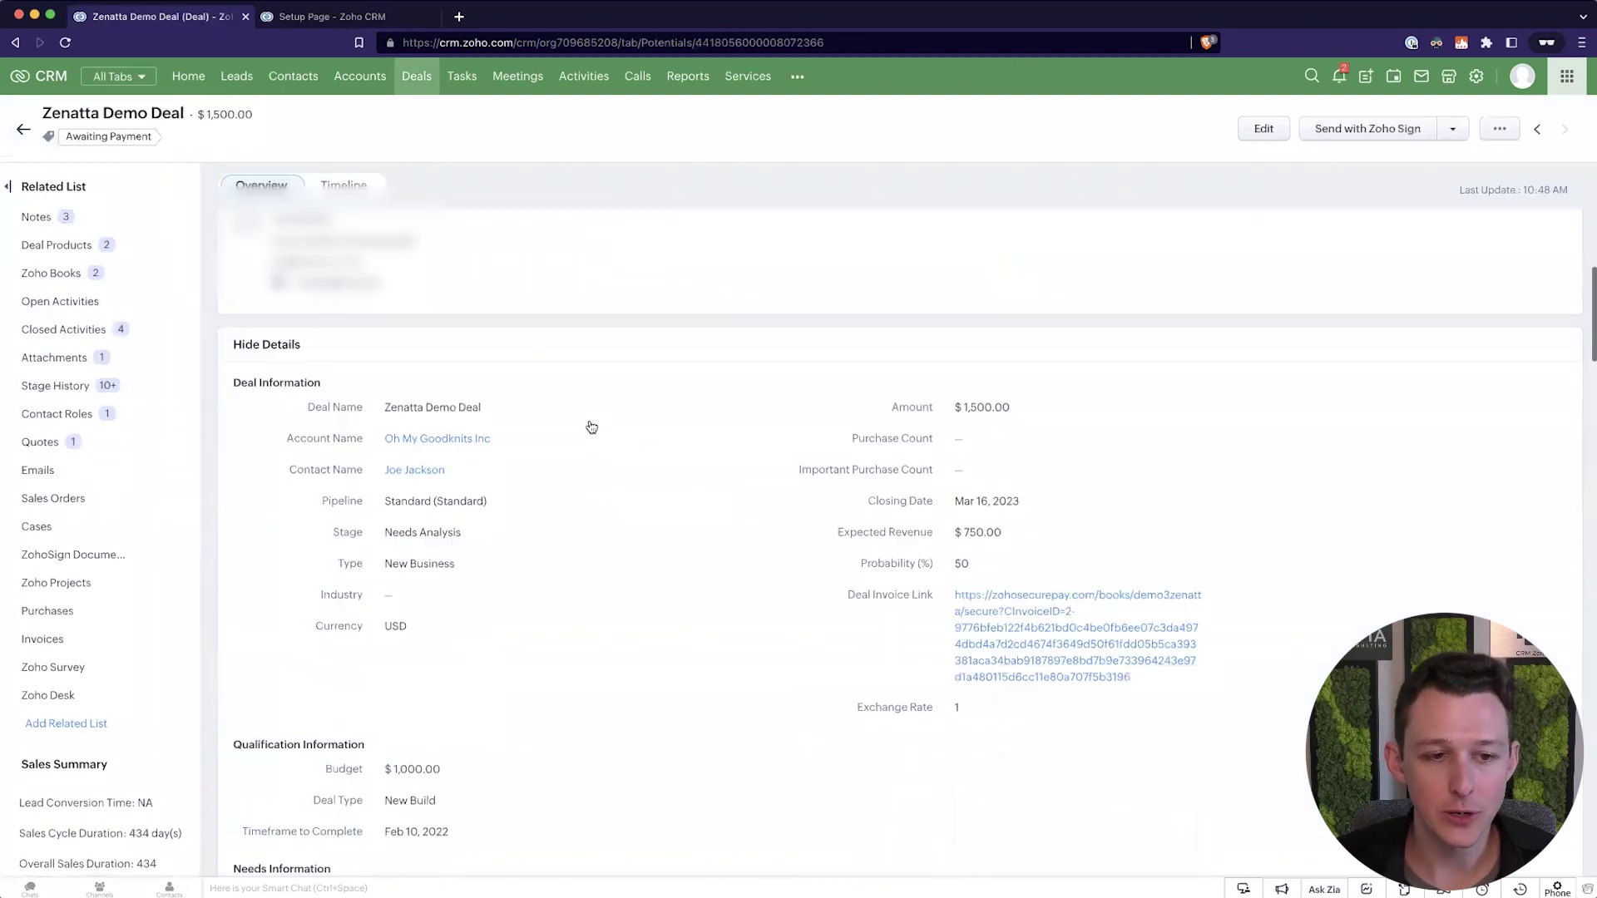
{"action": "left_click", "coordinate": [447, 536]}
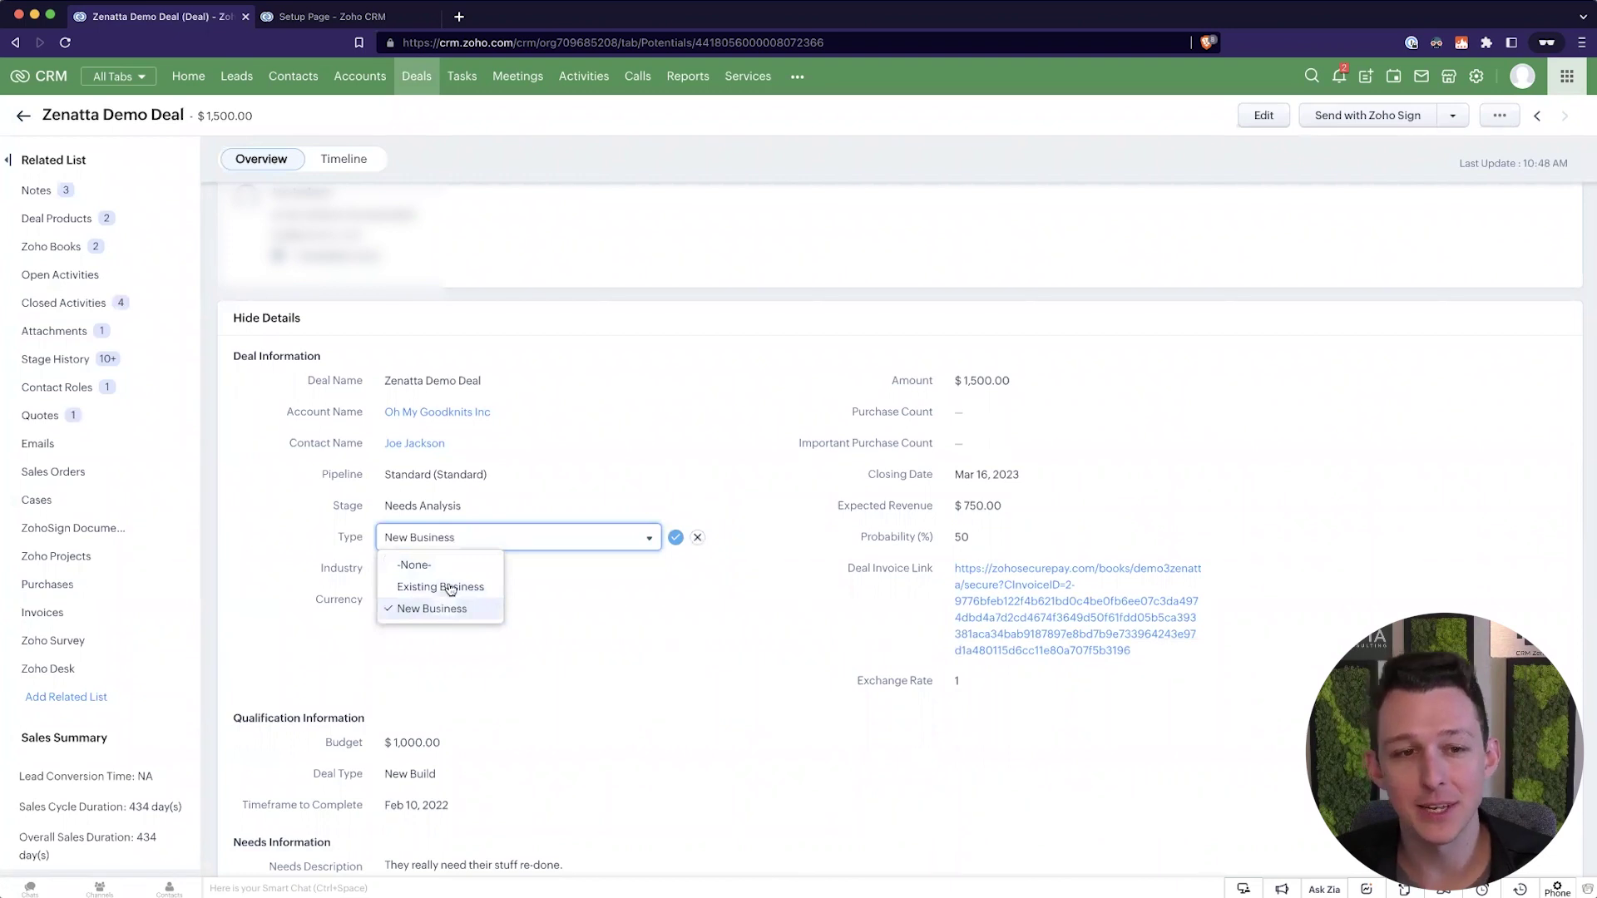
{"action": "left_click", "coordinate": [862, 643]}
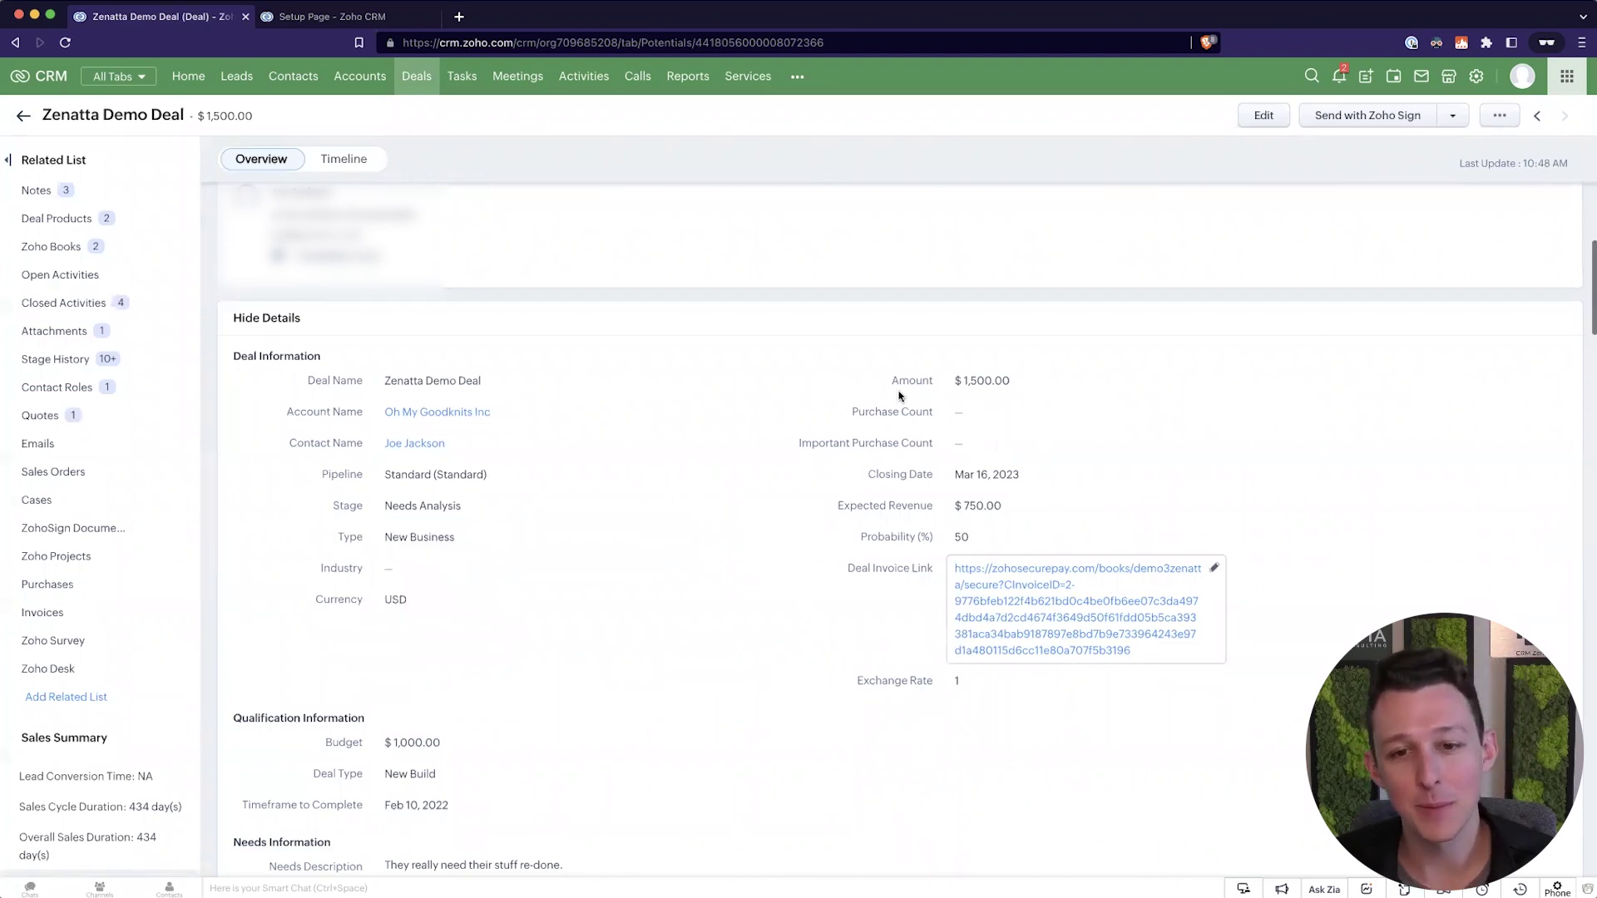
{"action": "left_click_drag", "start_coordinate": [897, 391], "coordinate": [1068, 388]}
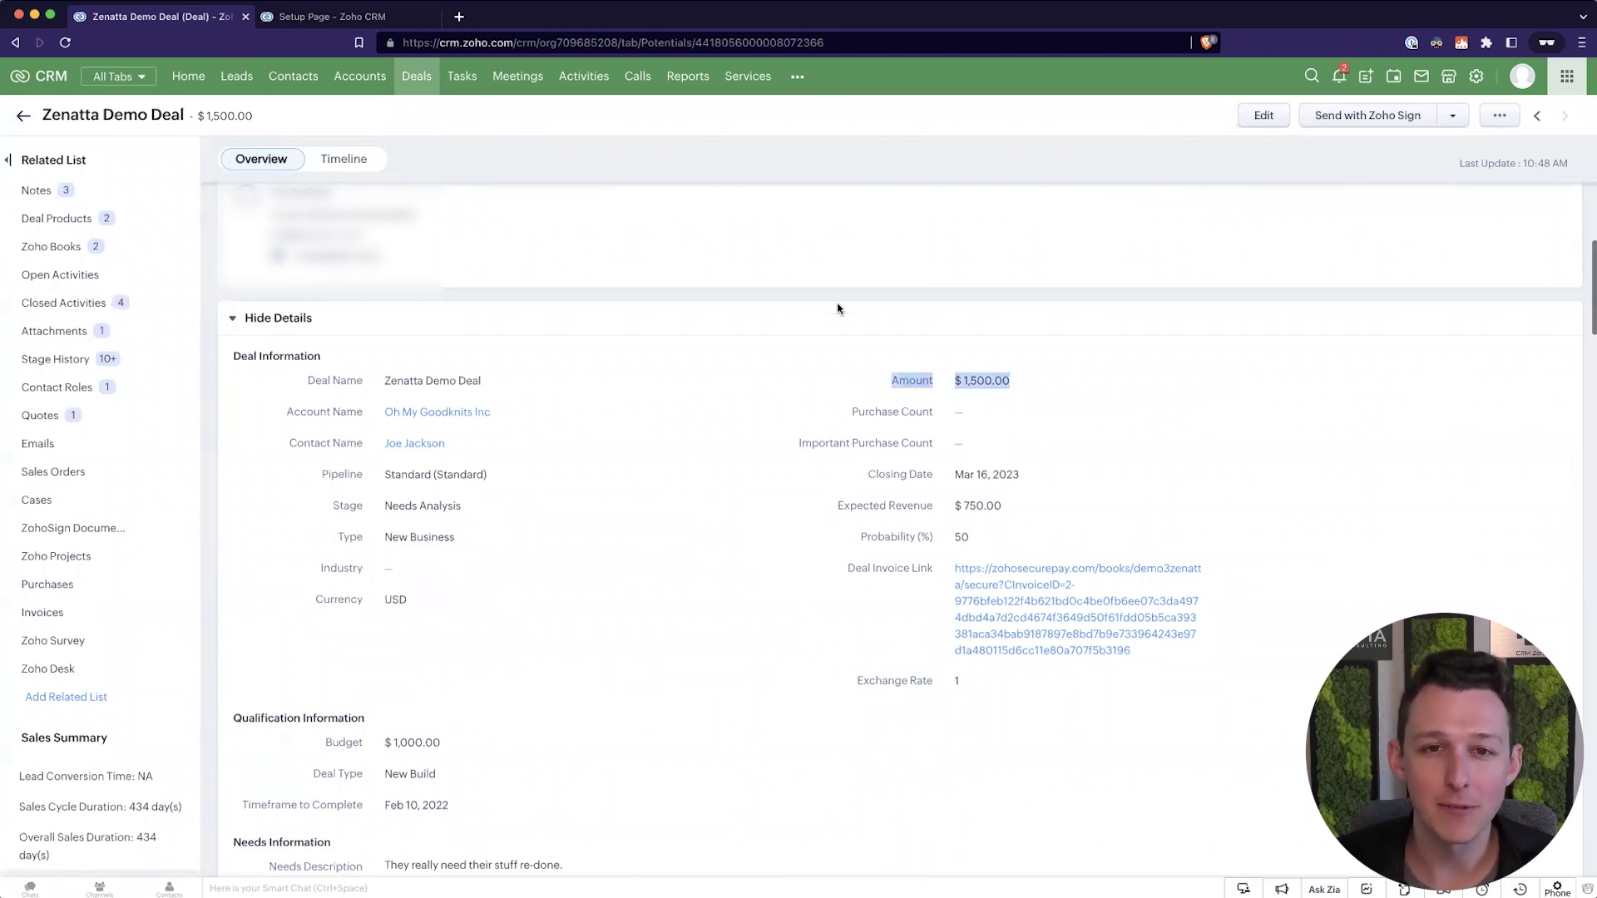
{"action": "left_click", "coordinate": [752, 282]}
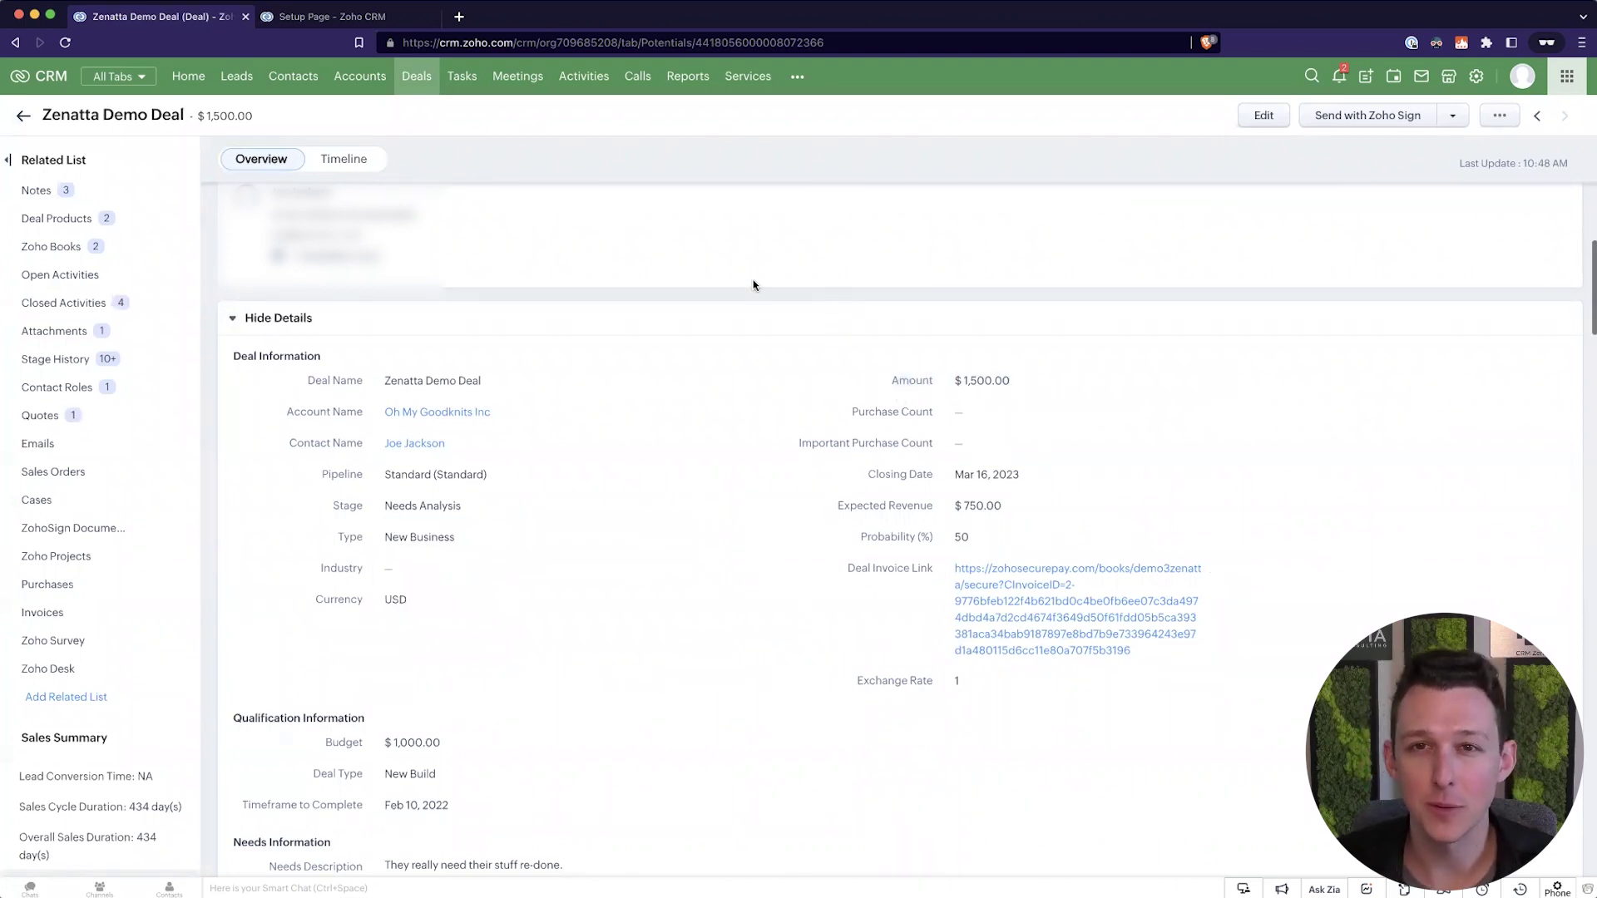
{"action": "left_click", "coordinate": [352, 12]}
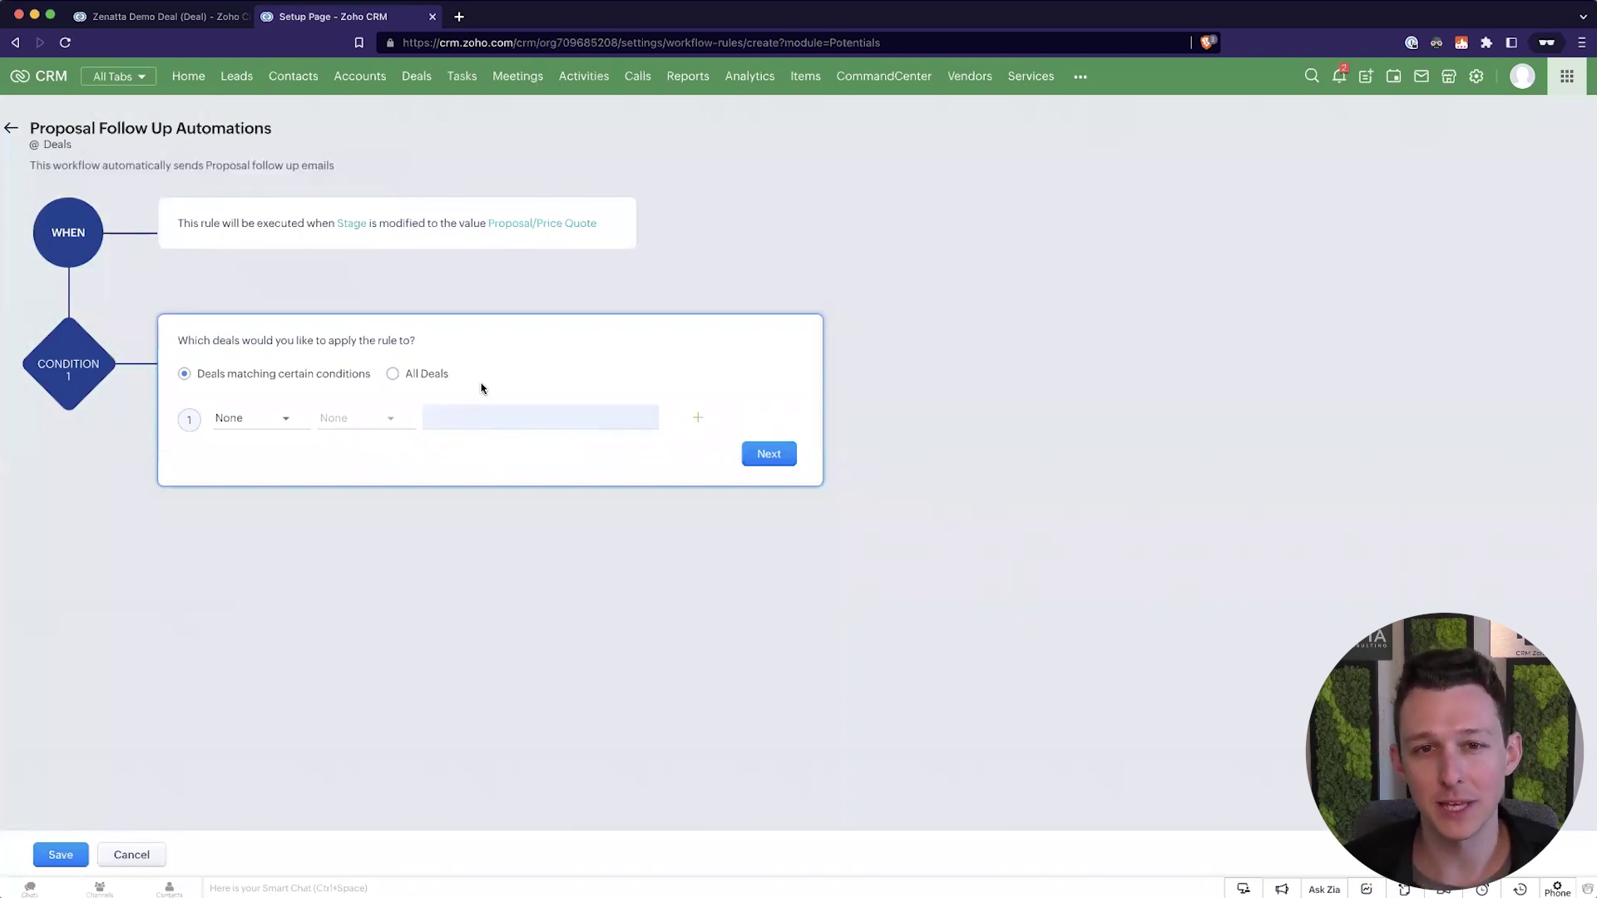
Set Condition 1 to Stage is Proposal/Price Quote and continue to actions.
{"action": "left_click", "coordinate": [288, 418]}
{"action": "type", "text": "stage"}
{"action": "left_click", "coordinate": [266, 468]}
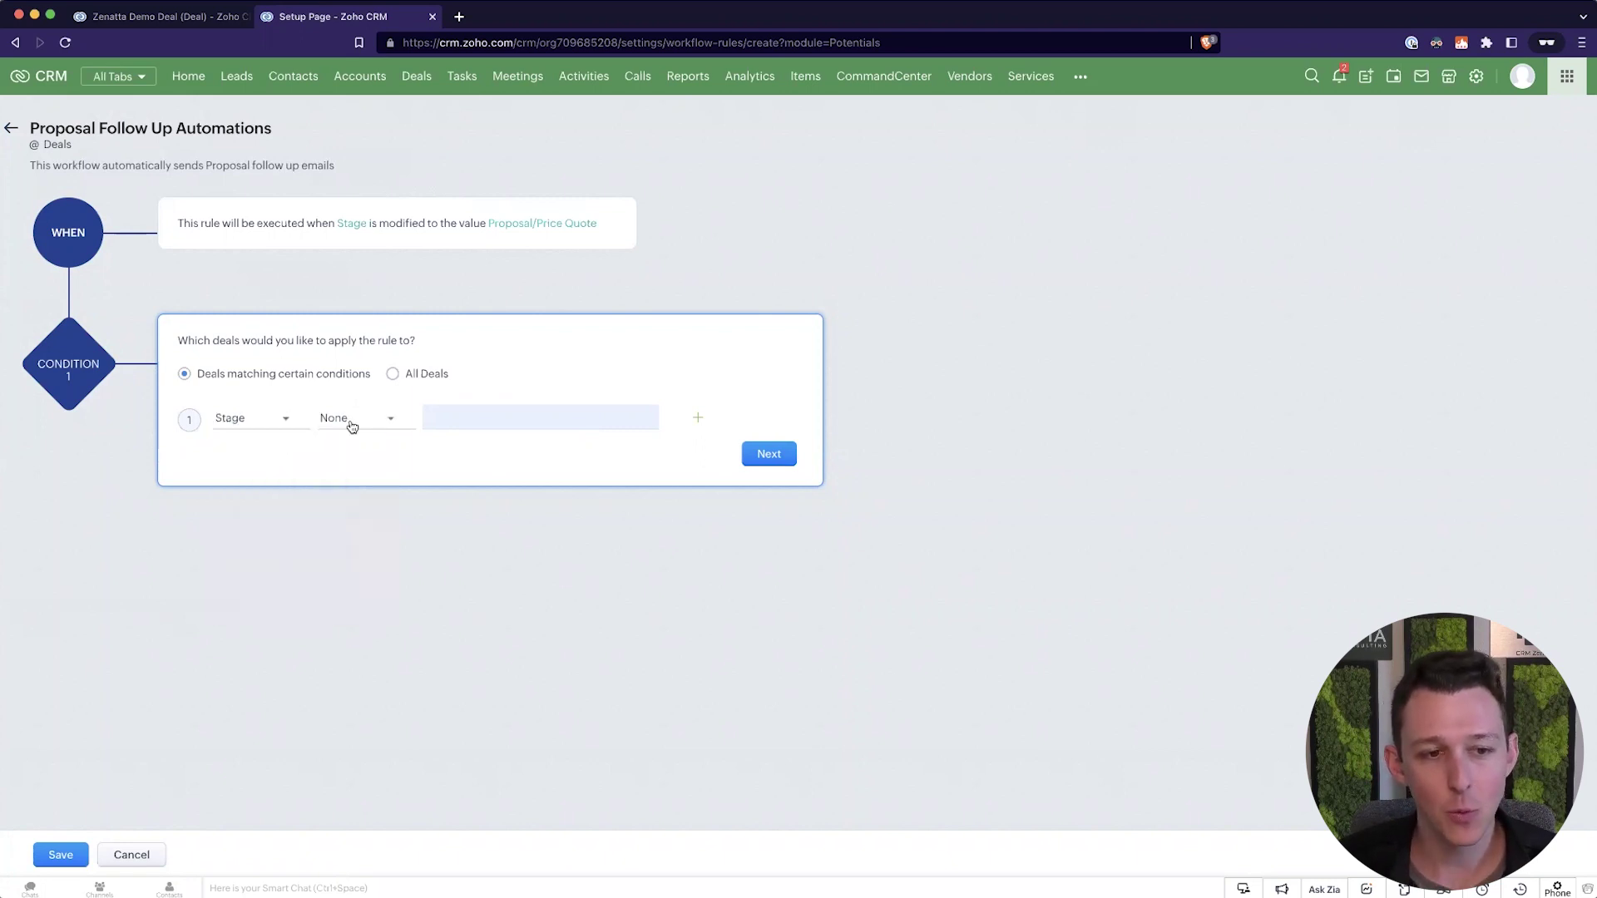
{"action": "left_click", "coordinate": [349, 420]}
{"action": "left_click", "coordinate": [363, 490]}
{"action": "left_click", "coordinate": [468, 418]}
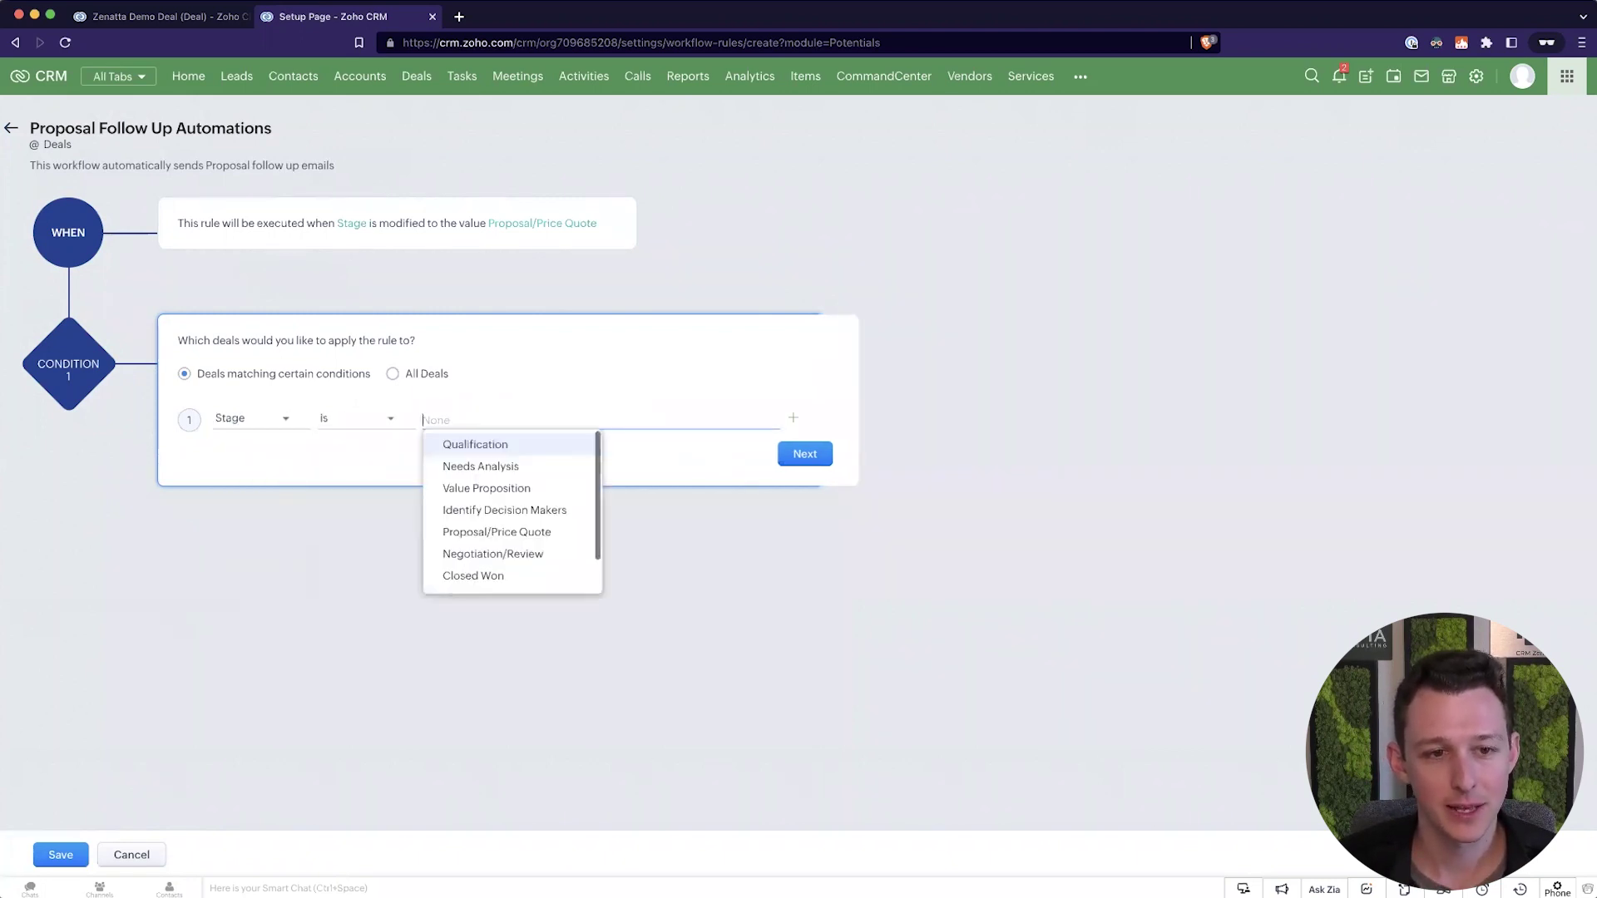
{"action": "type", "text": "pr"}
{"action": "left_click", "coordinate": [483, 489]}
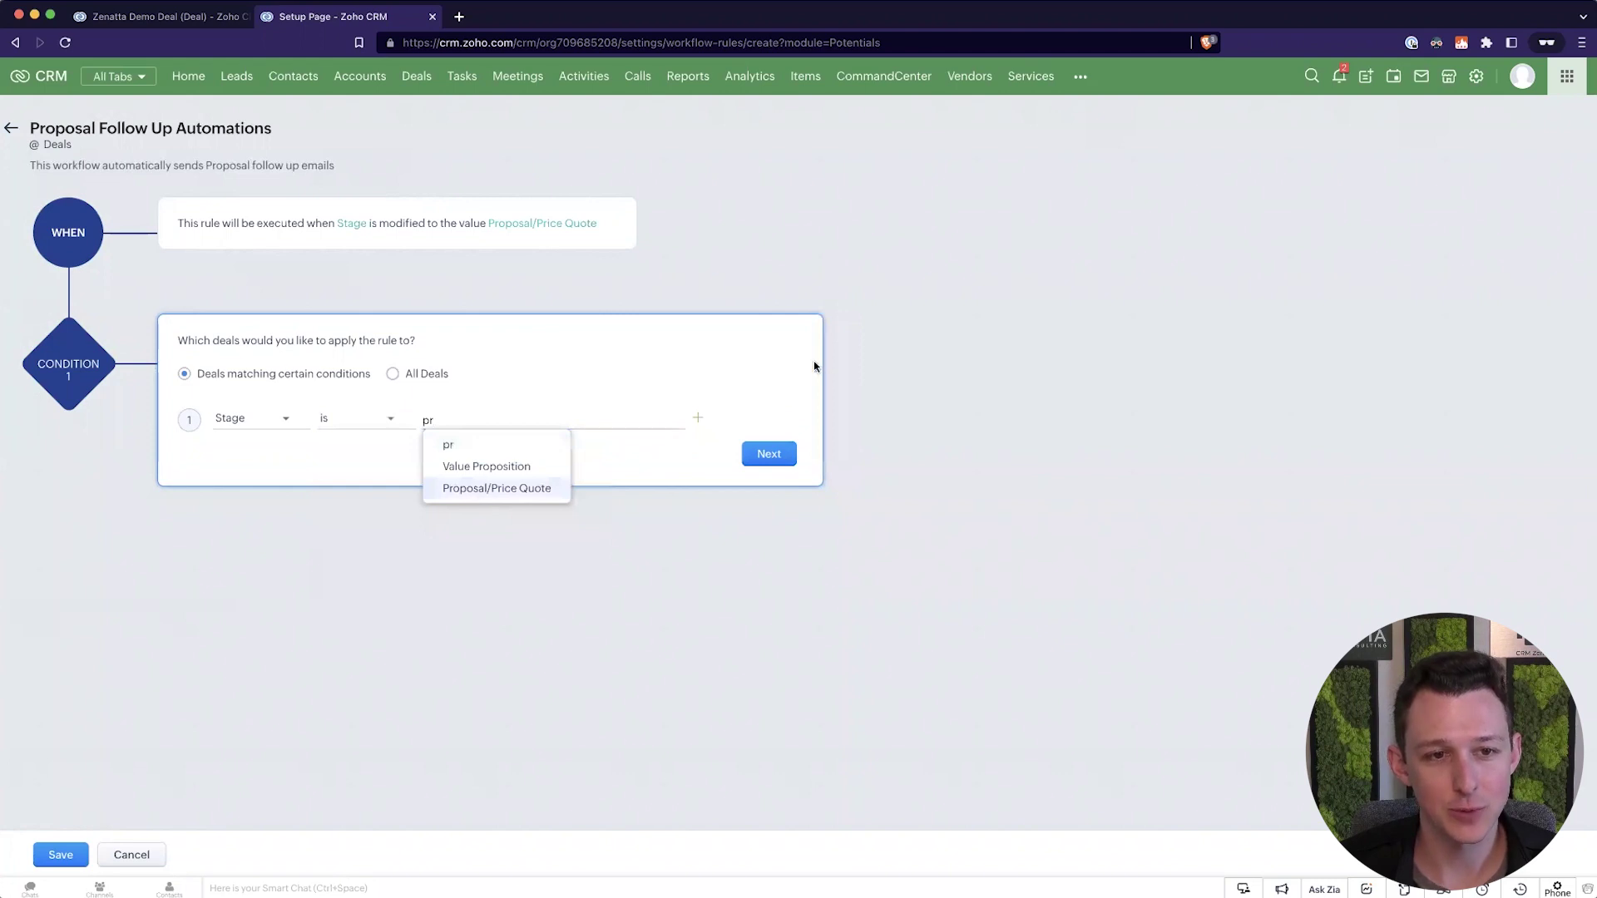
{"action": "left_click", "coordinate": [777, 456]}
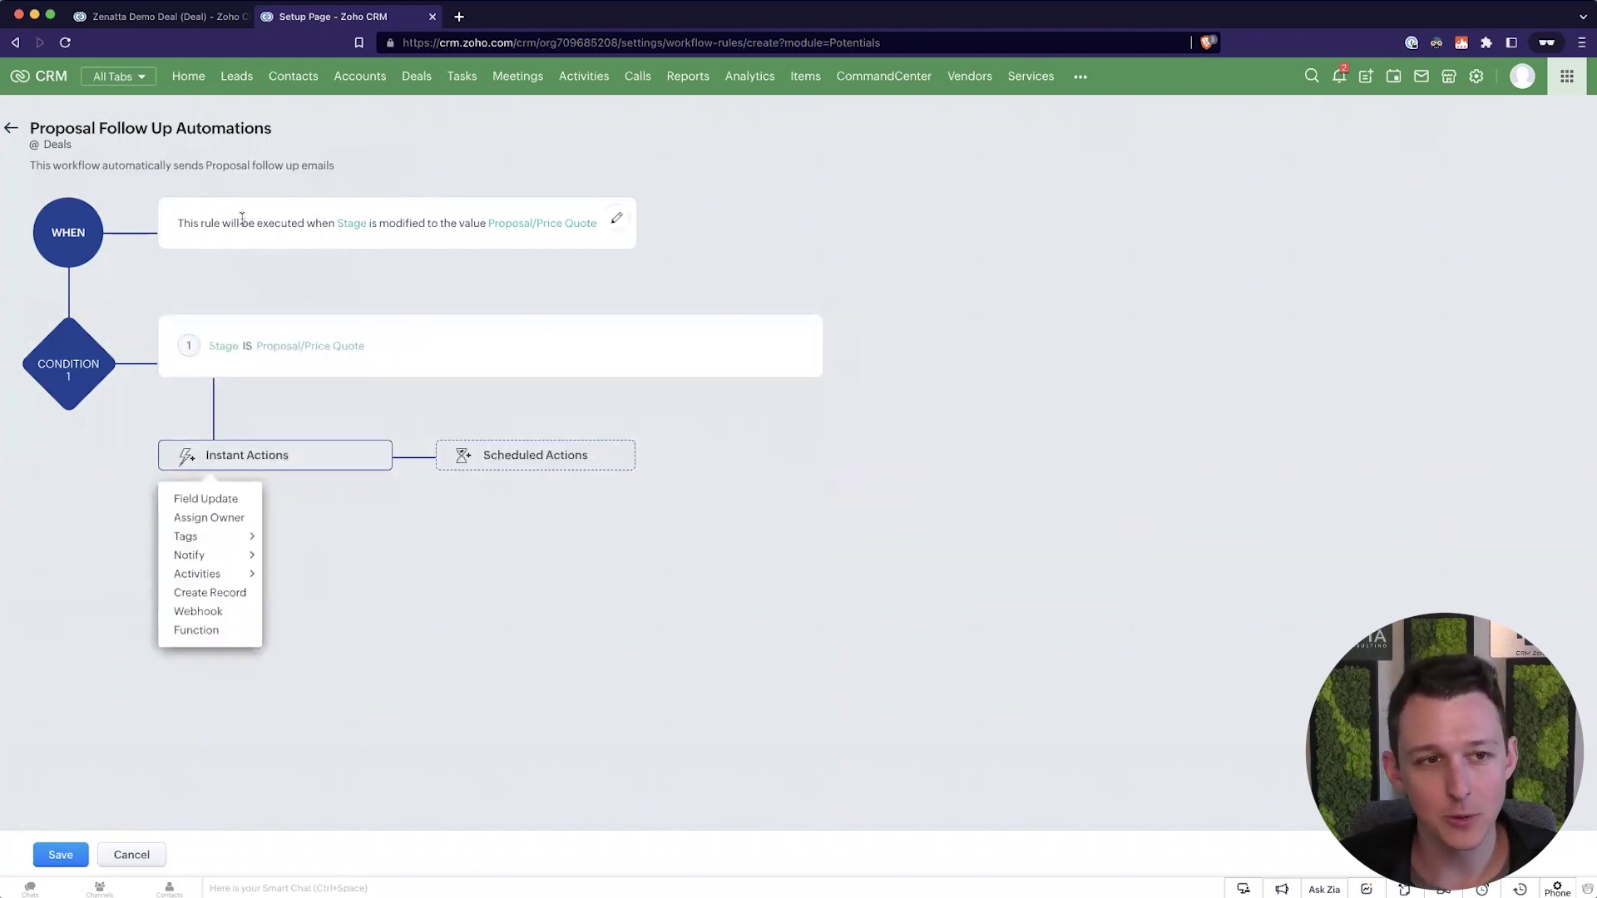
Review the Stage trigger and Stage IS Proposal/Price Quote condition summaries.
{"action": "left_click_drag", "start_coordinate": [239, 218], "coordinate": [577, 235]}
{"action": "left_click", "coordinate": [375, 222]}
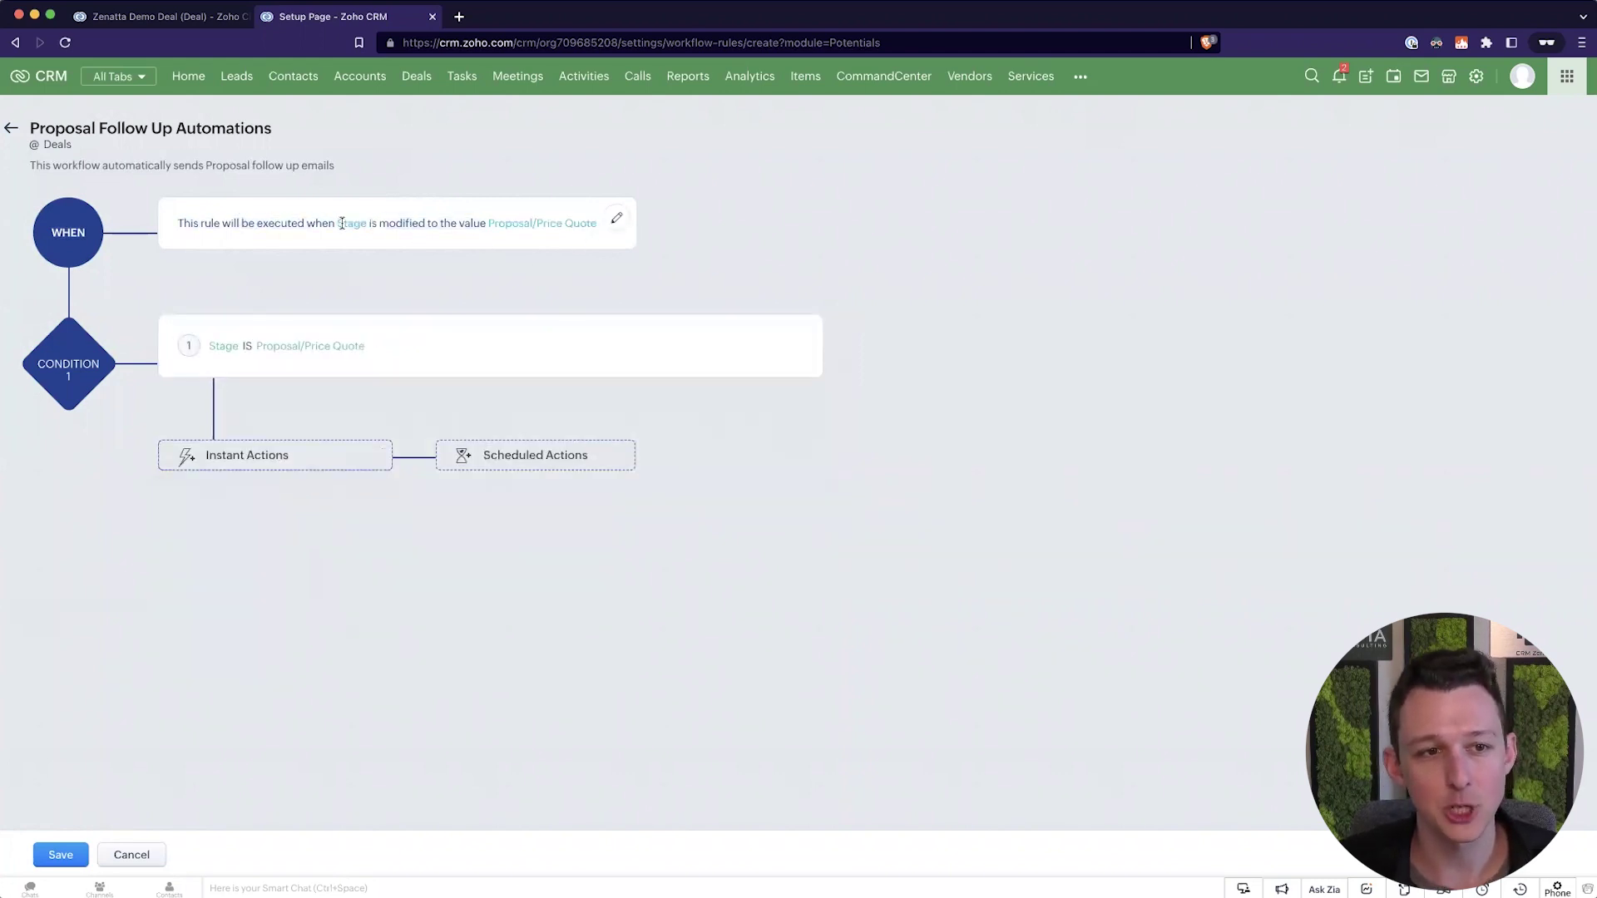
{"action": "left_click_drag", "start_coordinate": [341, 223], "coordinate": [585, 223]}
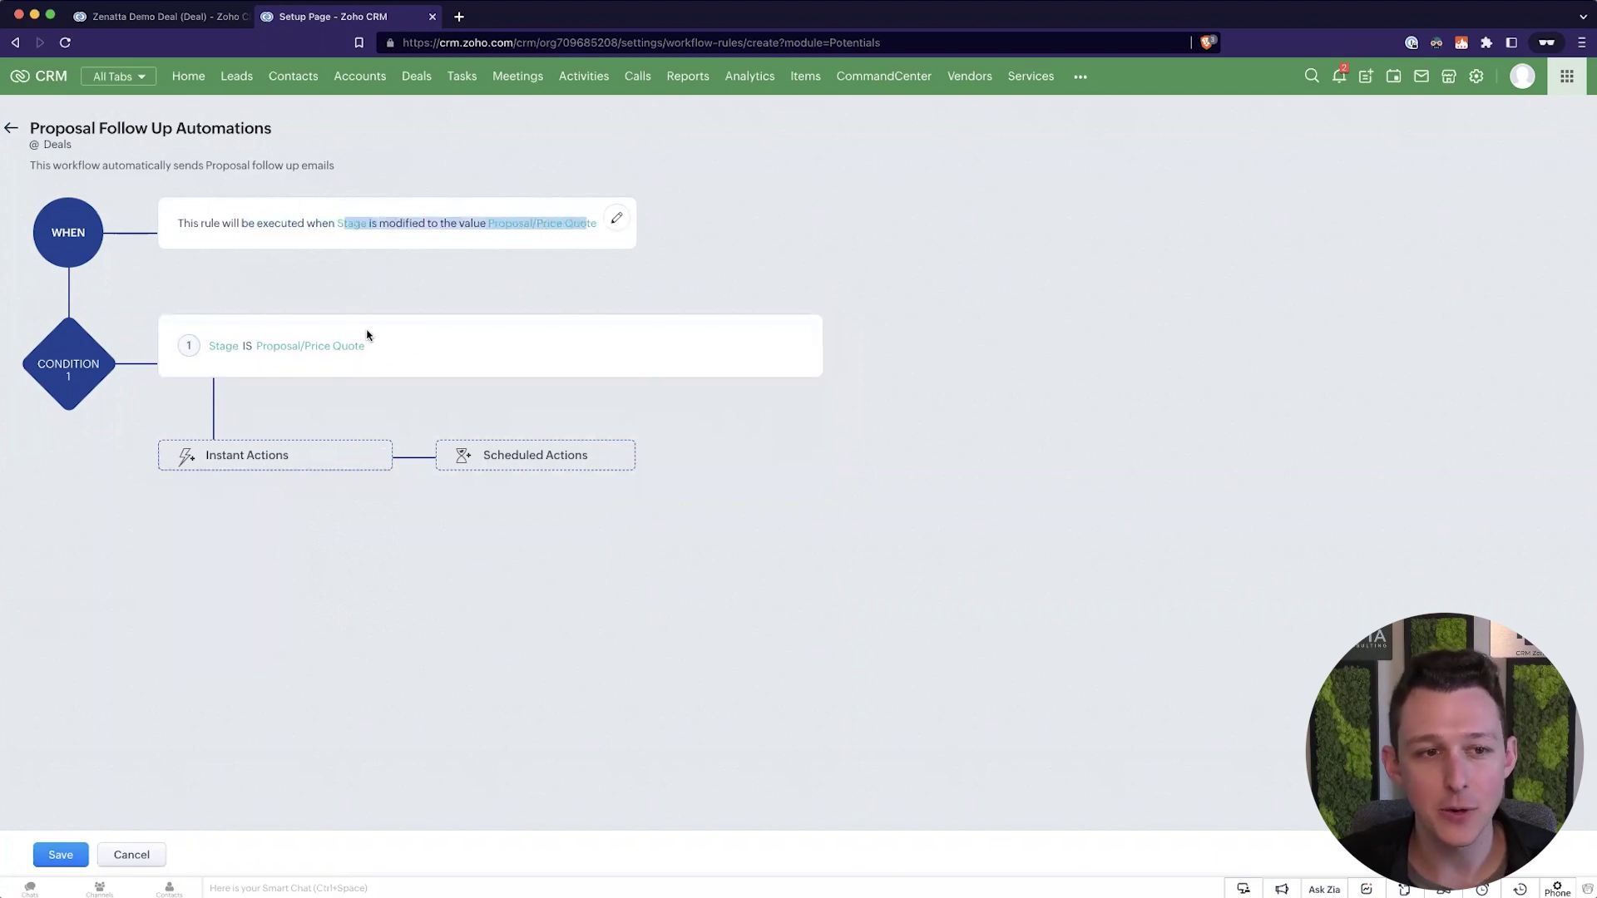
{"action": "left_click_drag", "start_coordinate": [379, 346], "coordinate": [208, 360]}
{"action": "left_click", "coordinate": [469, 327]}
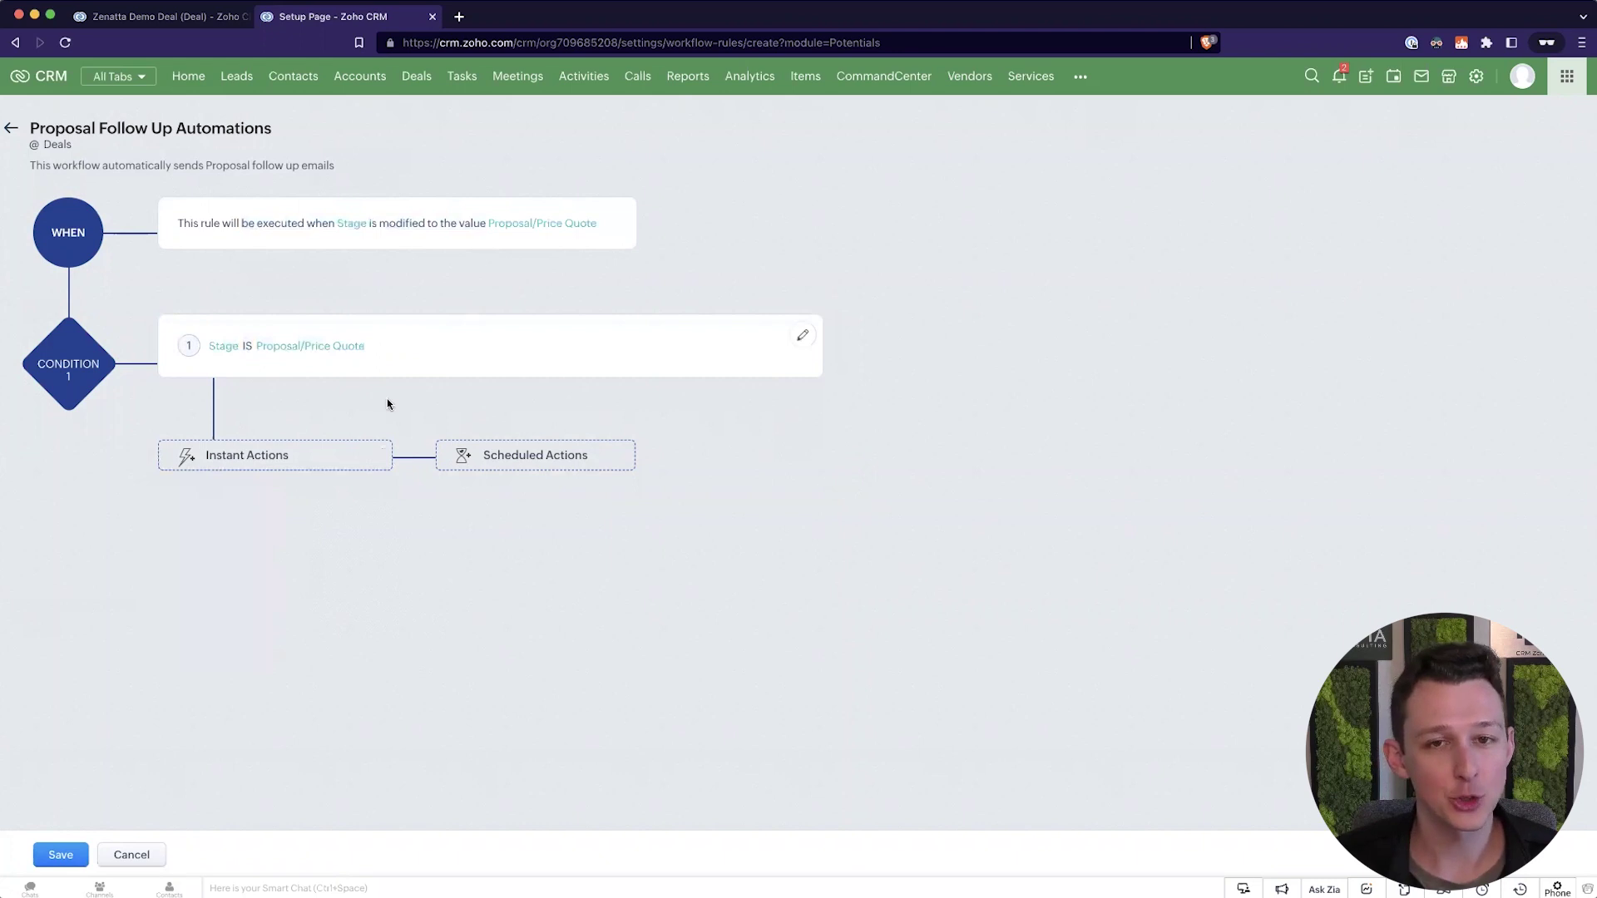
Associate the Big Deal Alert email notification as an instant action.
{"action": "left_click", "coordinate": [287, 457]}
{"action": "mouse_move", "coordinate": [282, 561]}
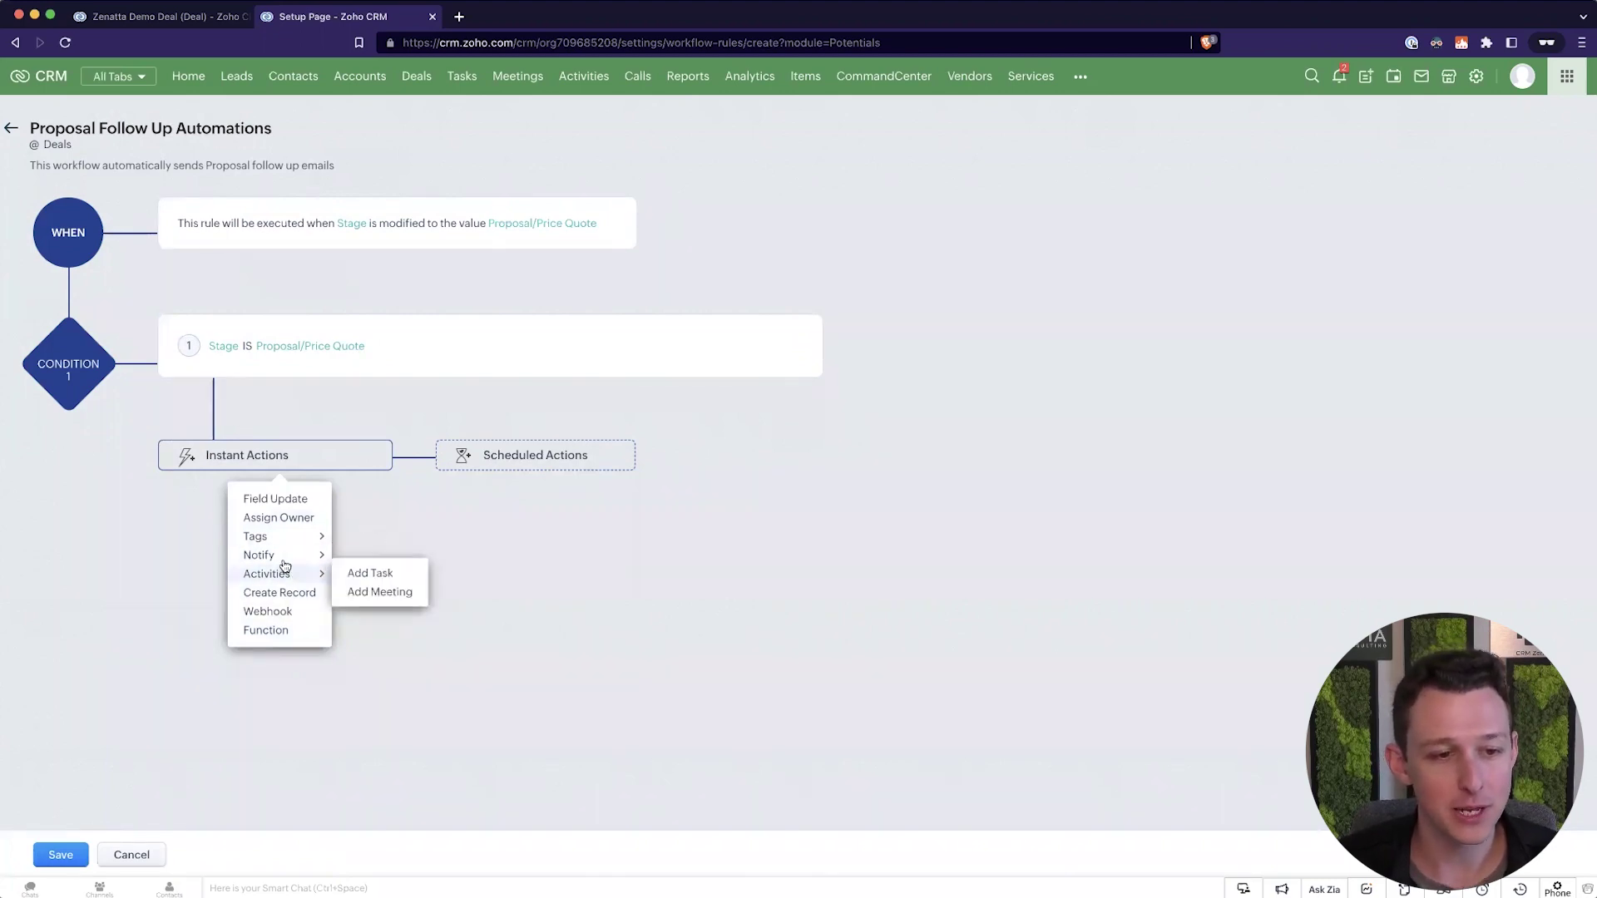
{"action": "left_click", "coordinate": [357, 556]}
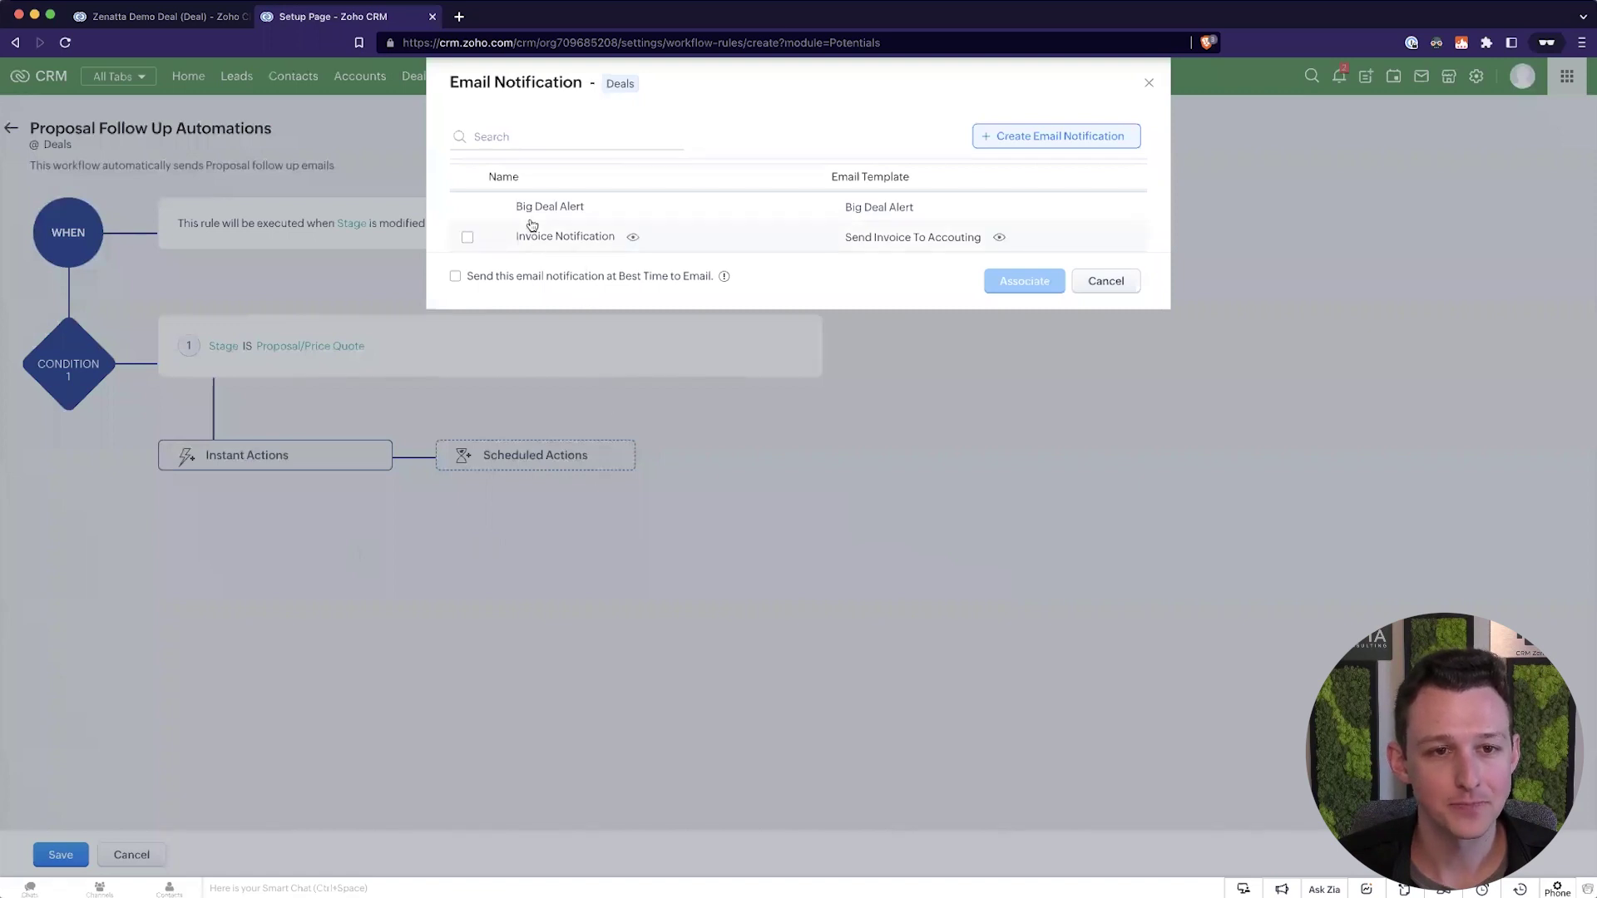
{"action": "left_click", "coordinate": [530, 208]}
{"action": "left_click", "coordinate": [1005, 281]}
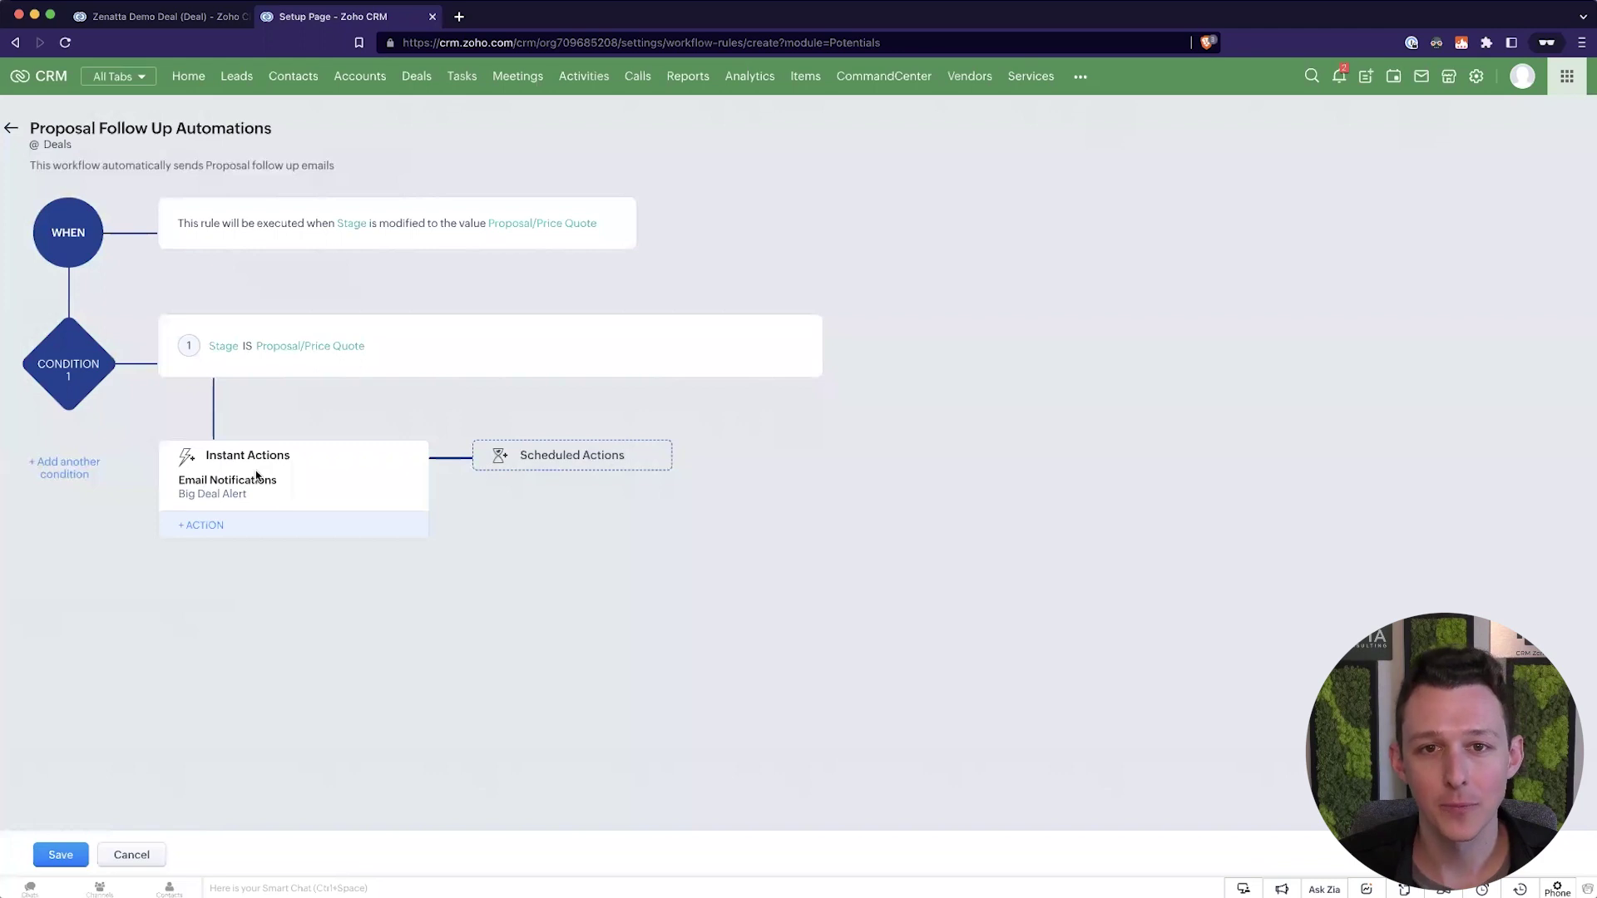
{"action": "left_click", "coordinate": [533, 454]}
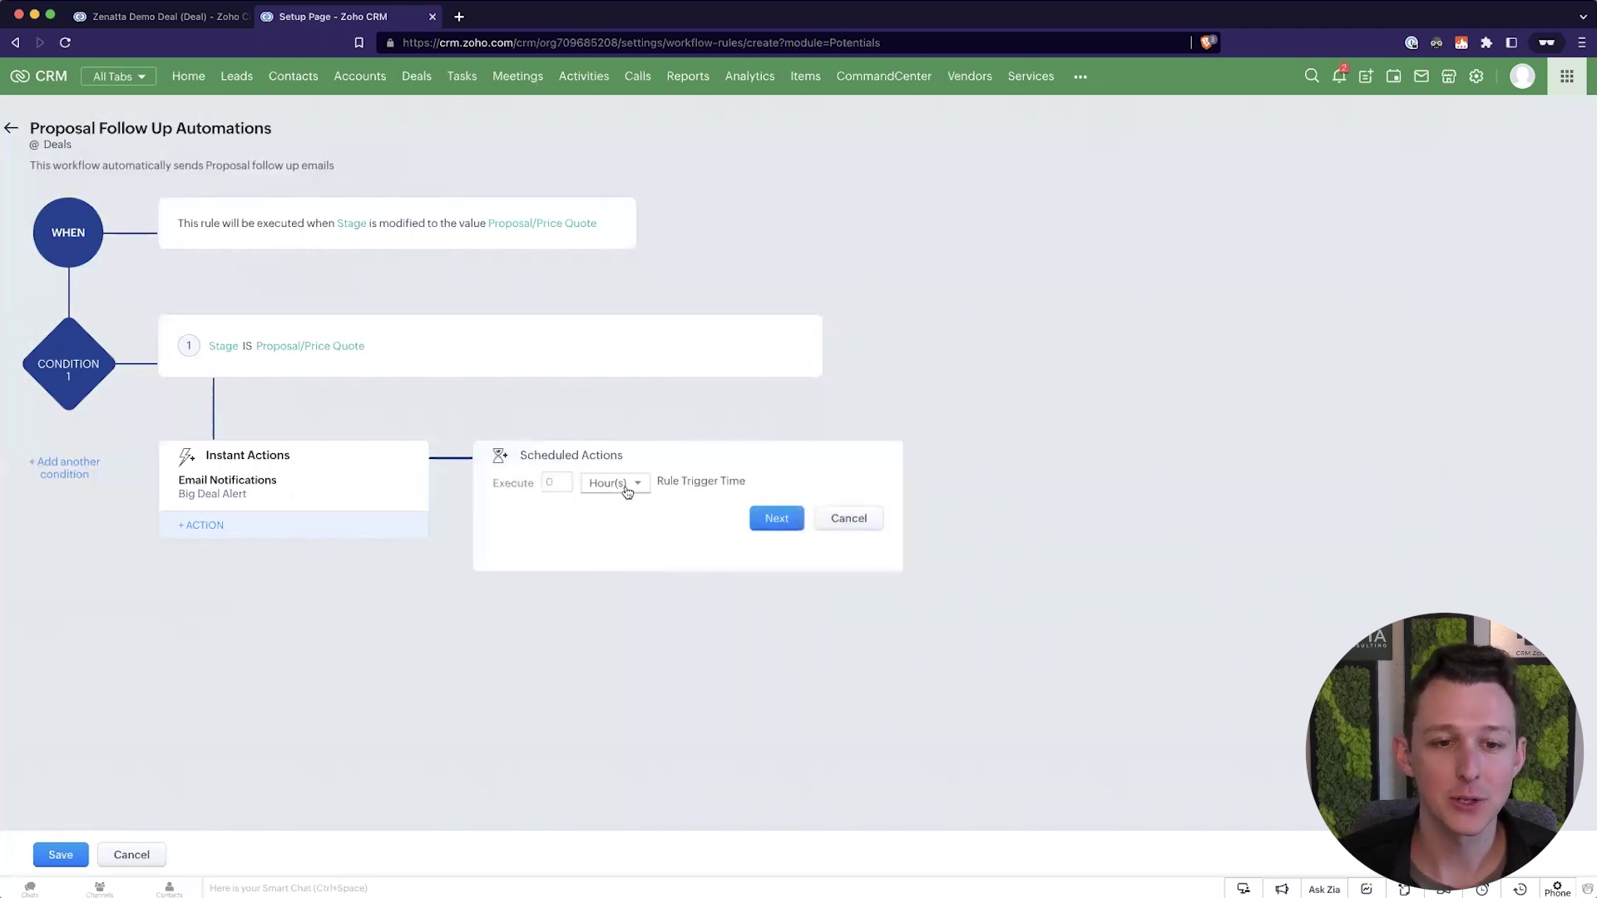
Set the scheduled action delay to 3 Business Day(s) after the trigger.
{"action": "left_click", "coordinate": [624, 489]}
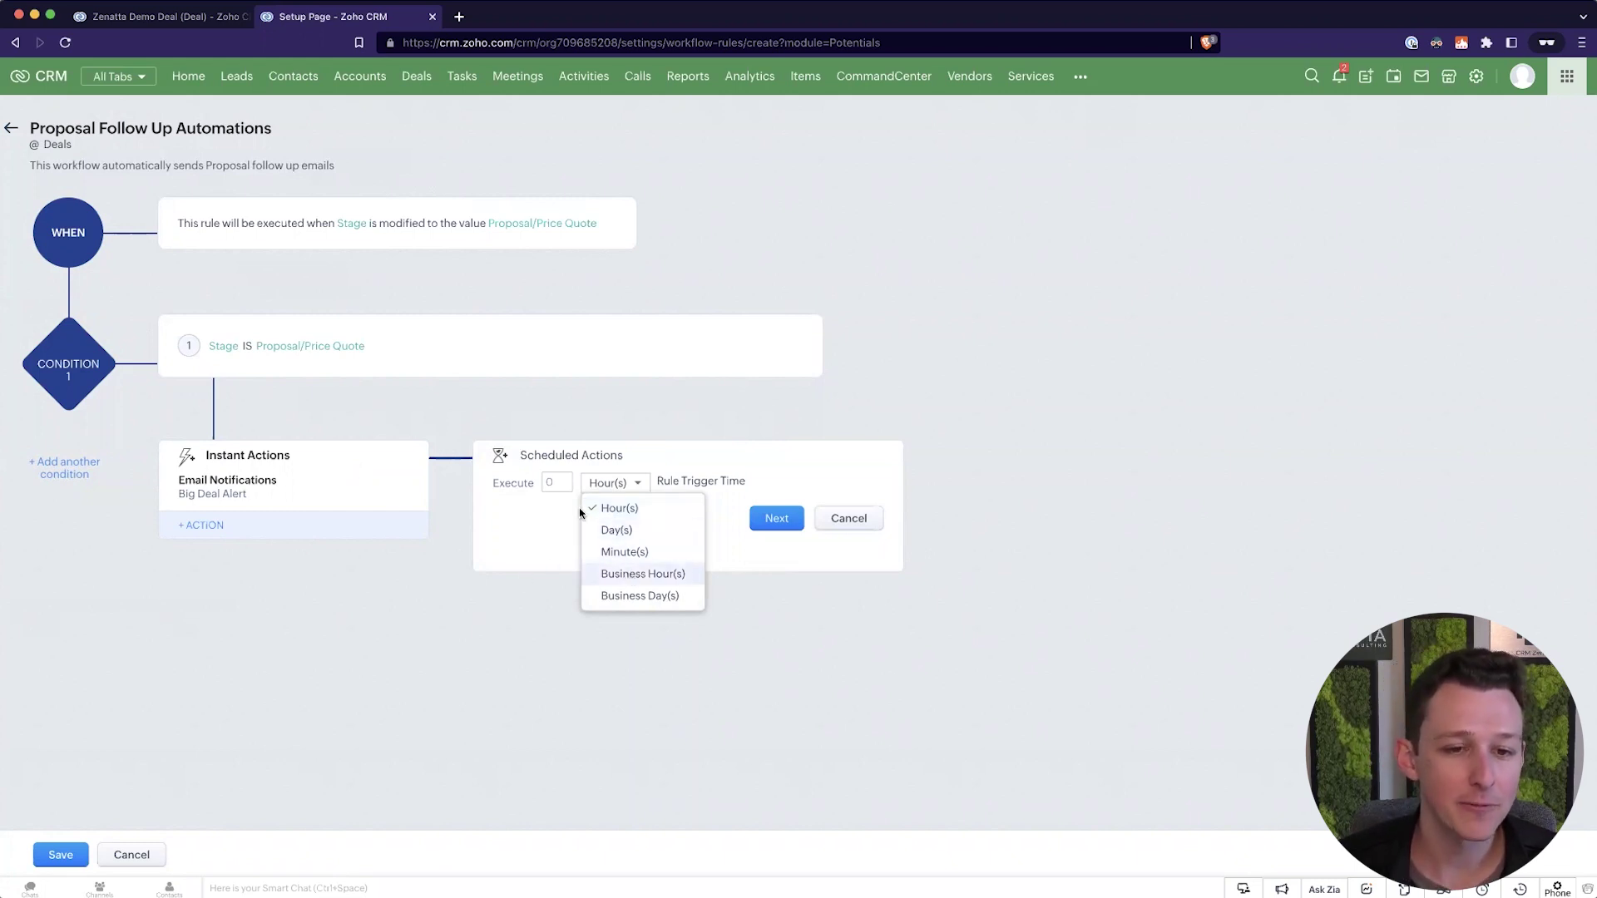
{"action": "left_click", "coordinate": [630, 576]}
{"action": "type", "text": "3"}
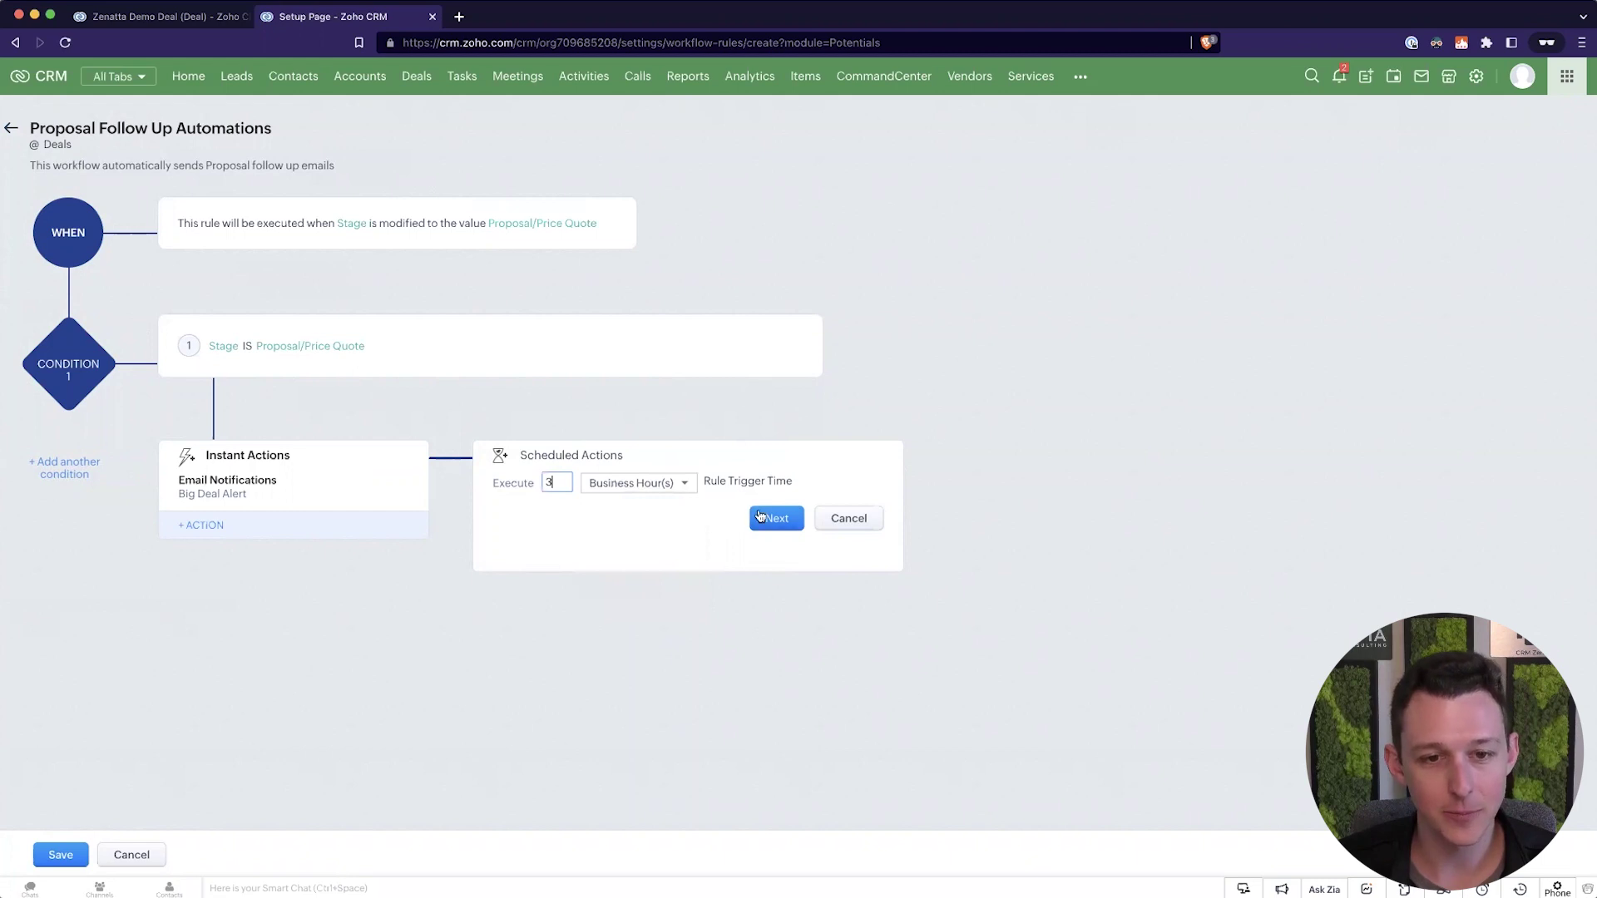
{"action": "left_click", "coordinate": [657, 488]}
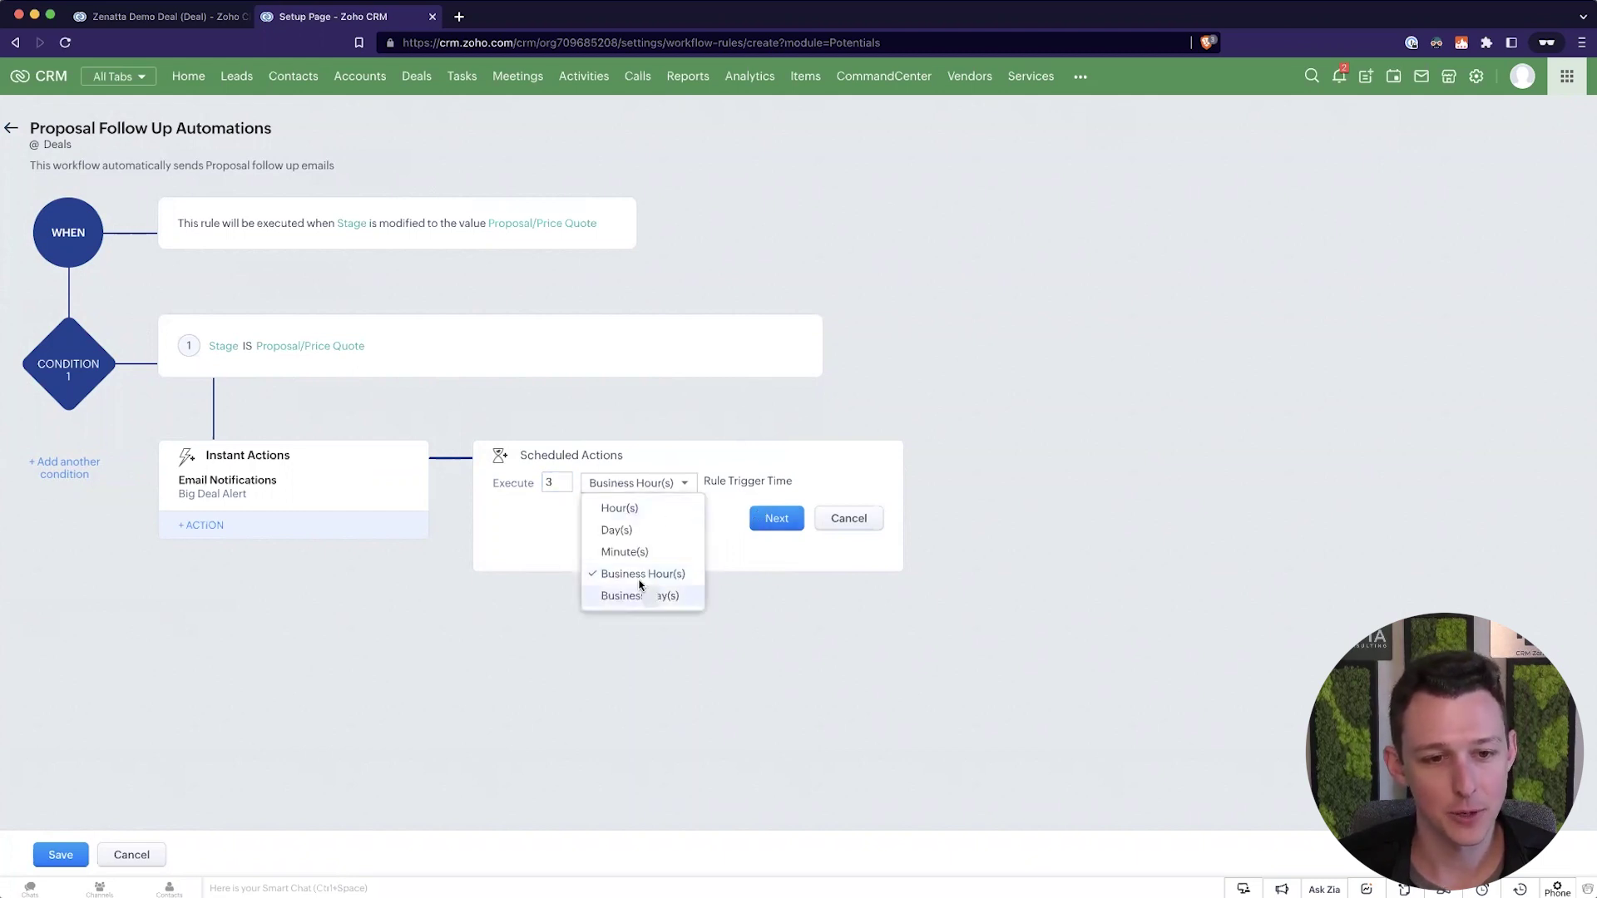
{"action": "left_click", "coordinate": [649, 596]}
{"action": "left_click", "coordinate": [776, 518]}
Add an email notification as the scheduled action and start a new notification.
{"action": "left_click", "coordinate": [524, 505]}
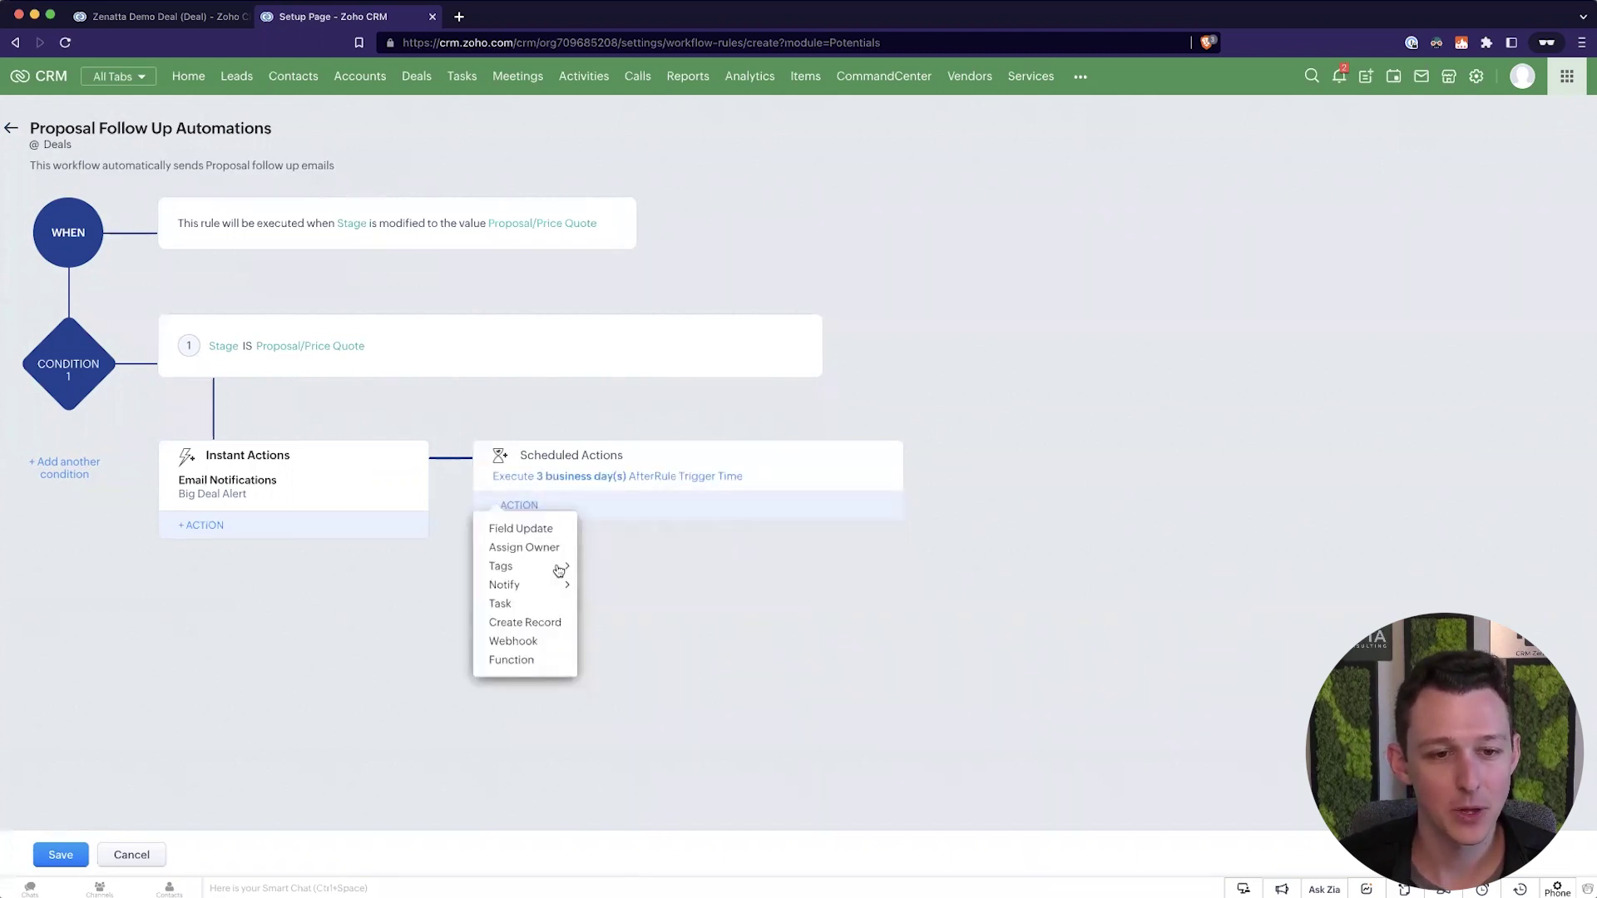
{"action": "mouse_move", "coordinate": [547, 592]}
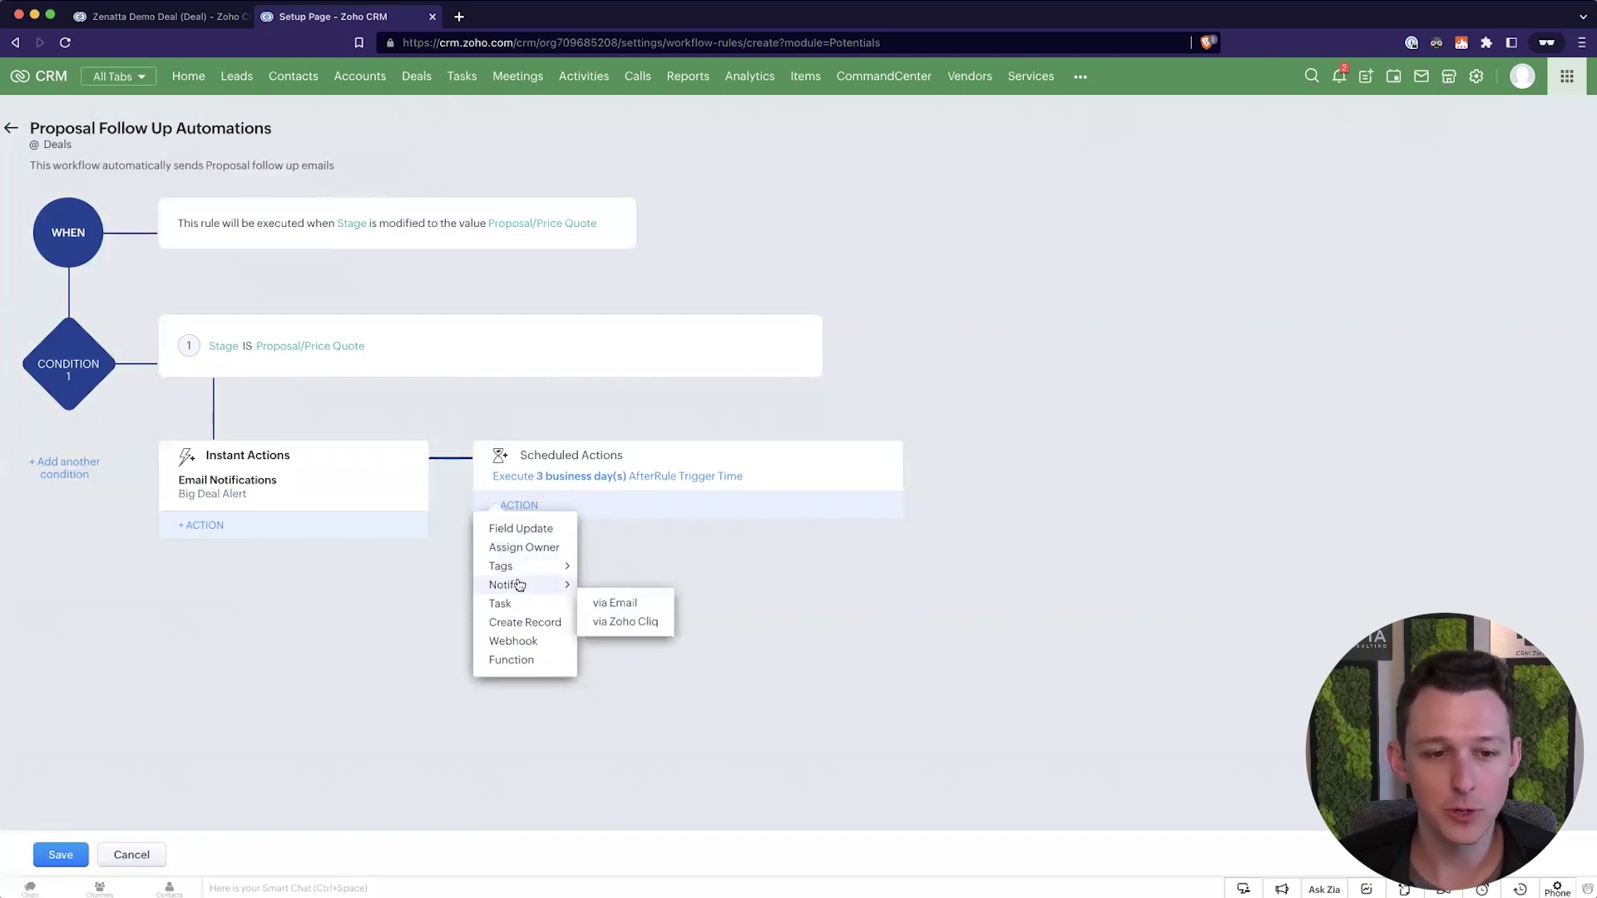
{"action": "left_click", "coordinate": [602, 603]}
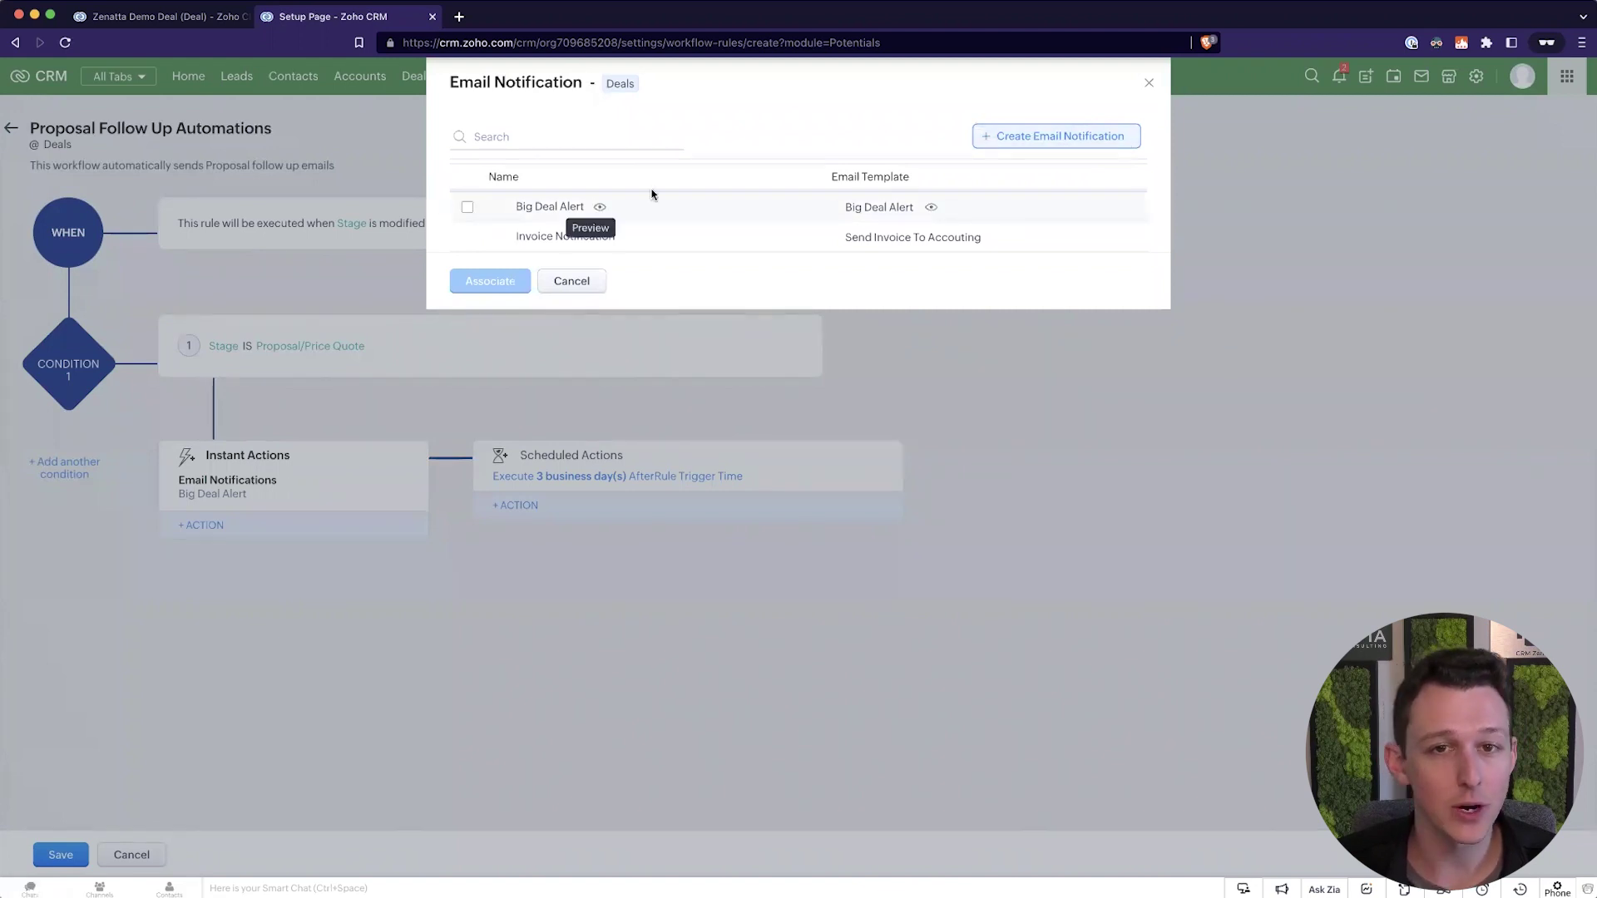
{"action": "left_click", "coordinate": [1114, 140]}
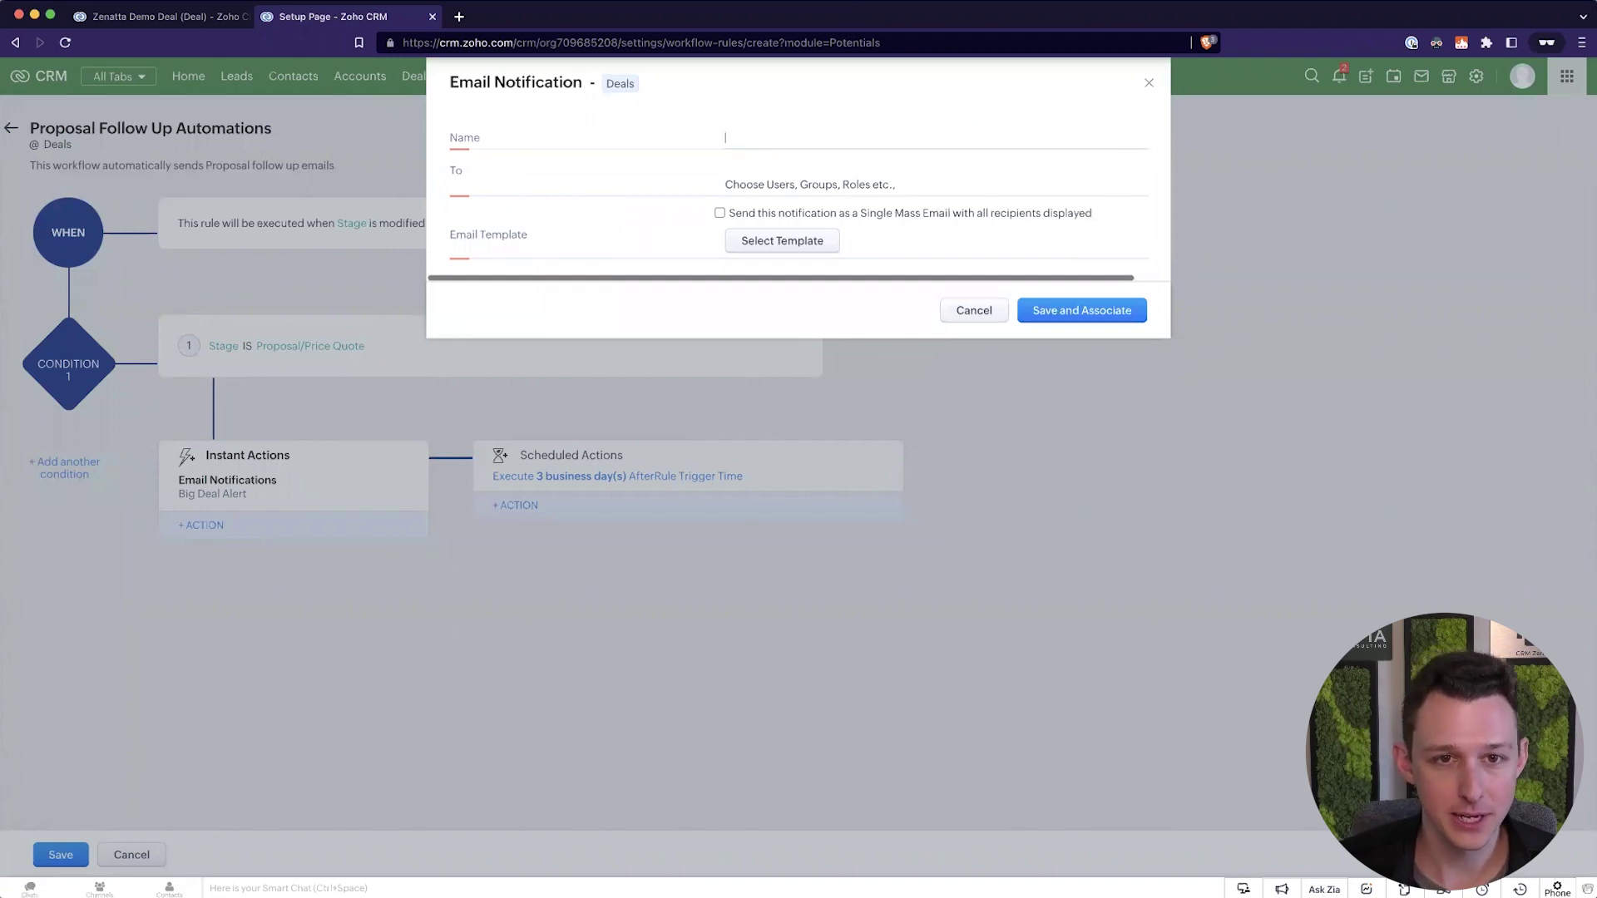
Name the notification 'Proposal Follow Up - Deals' and address it to the deal's Contact Email.
{"action": "type", "text": "Proposal Follow Up"}
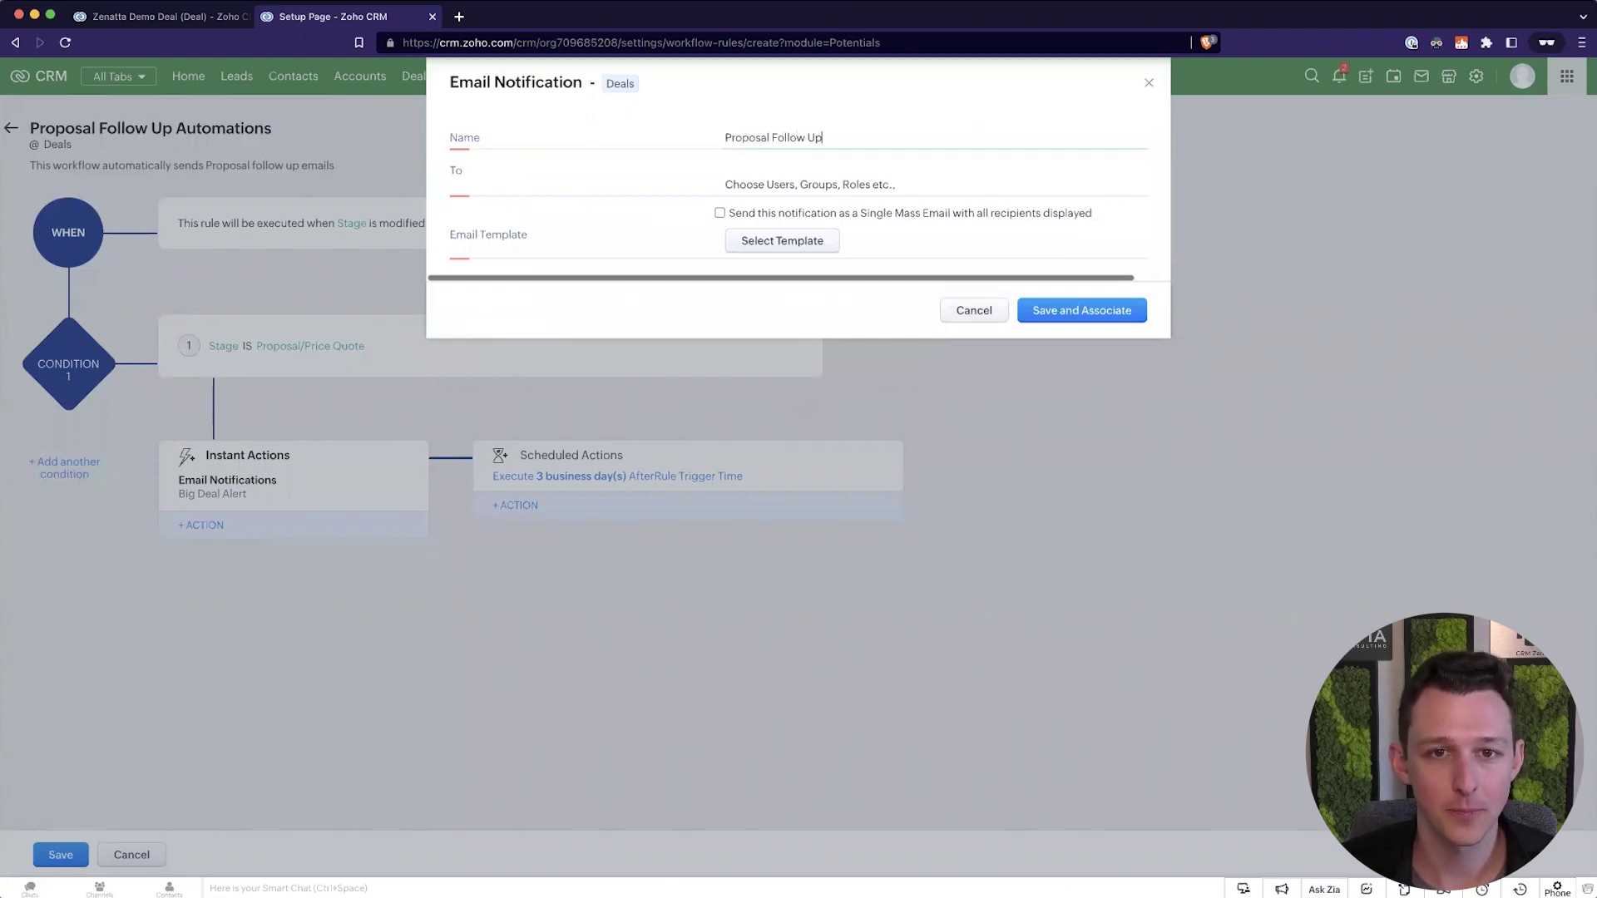
{"action": "type", "text": " - Deals"}
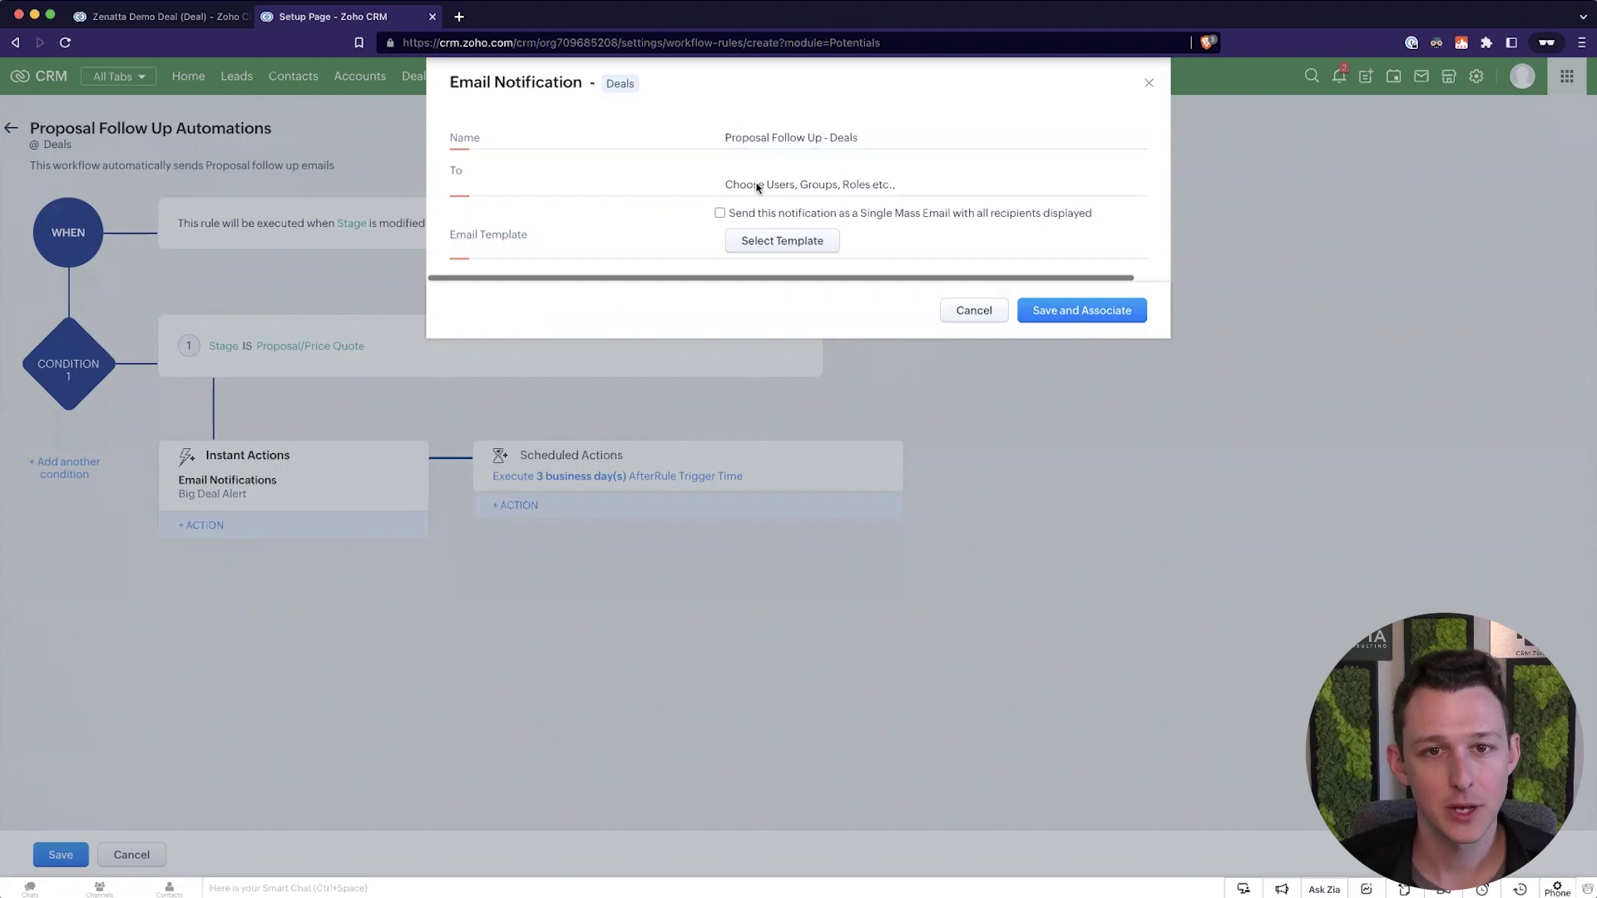
{"action": "left_click", "coordinate": [756, 184]}
{"action": "left_click", "coordinate": [436, 130]}
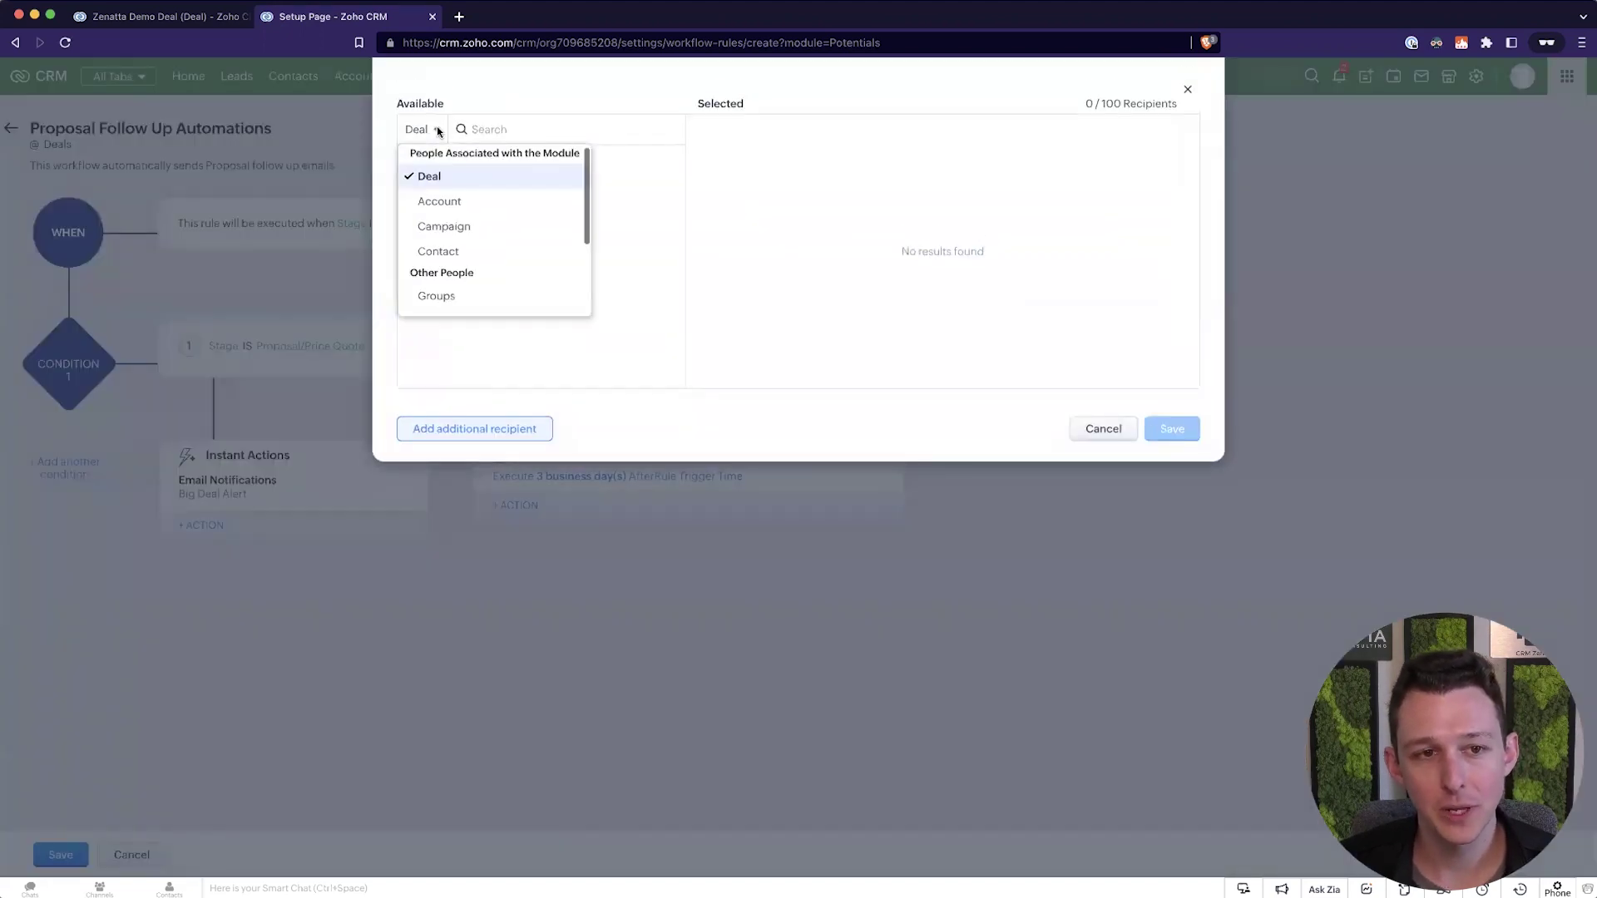
{"action": "left_click", "coordinate": [436, 254]}
{"action": "left_click", "coordinate": [645, 163]}
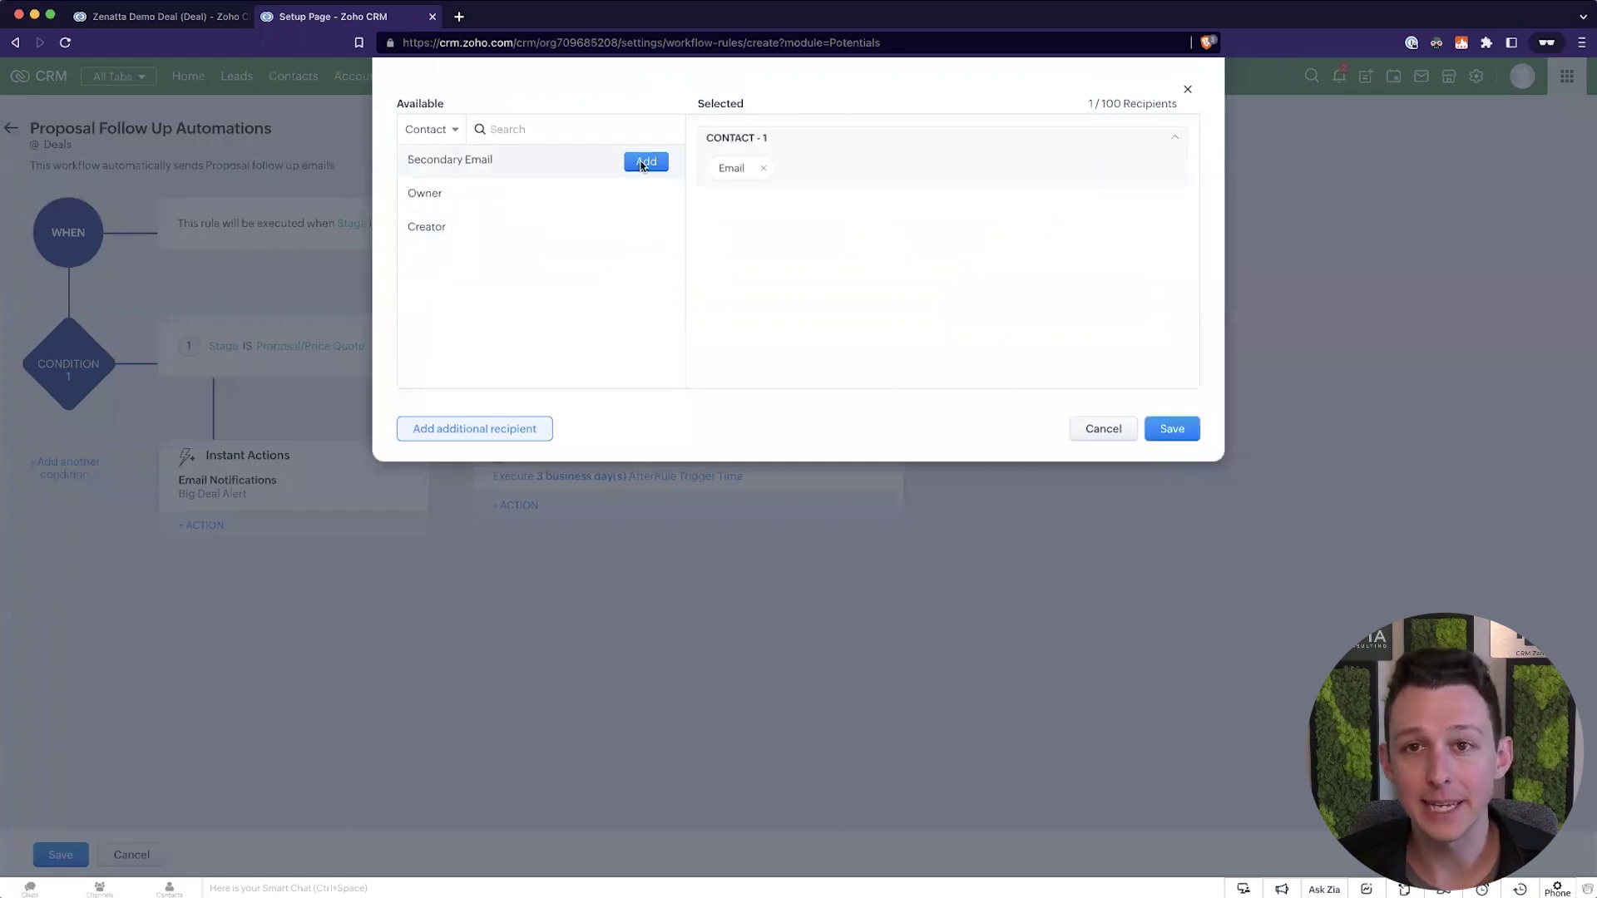
{"action": "left_click", "coordinate": [1167, 427]}
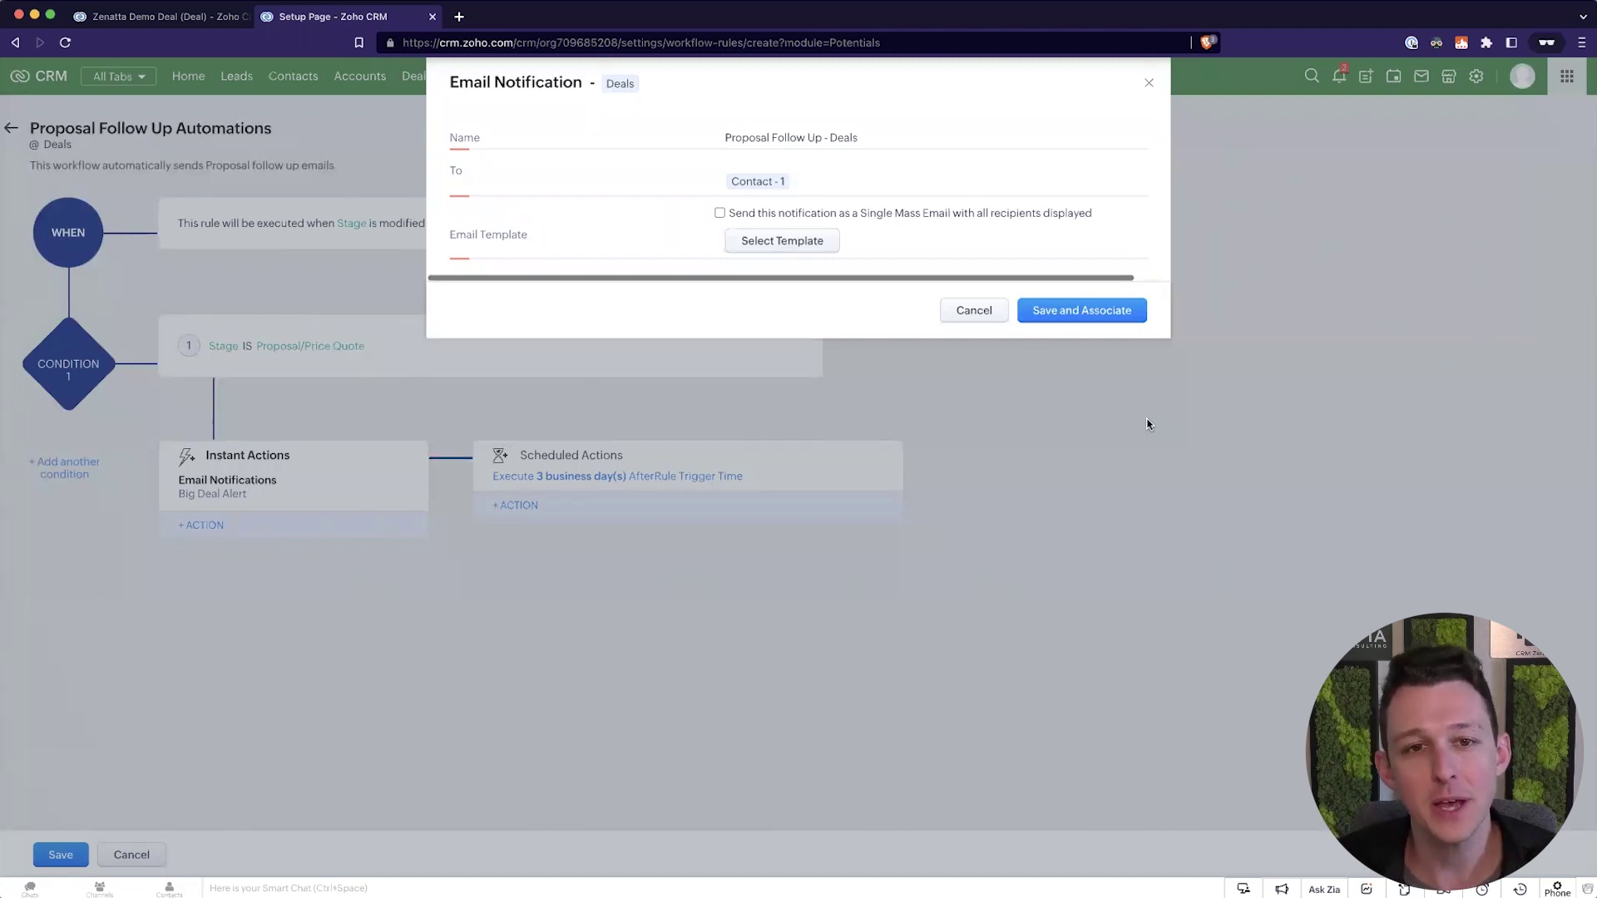
Pick the Proposal Check-in template, send from the Record Owner's Email, and save and associate it.
{"action": "left_click", "coordinate": [799, 243]}
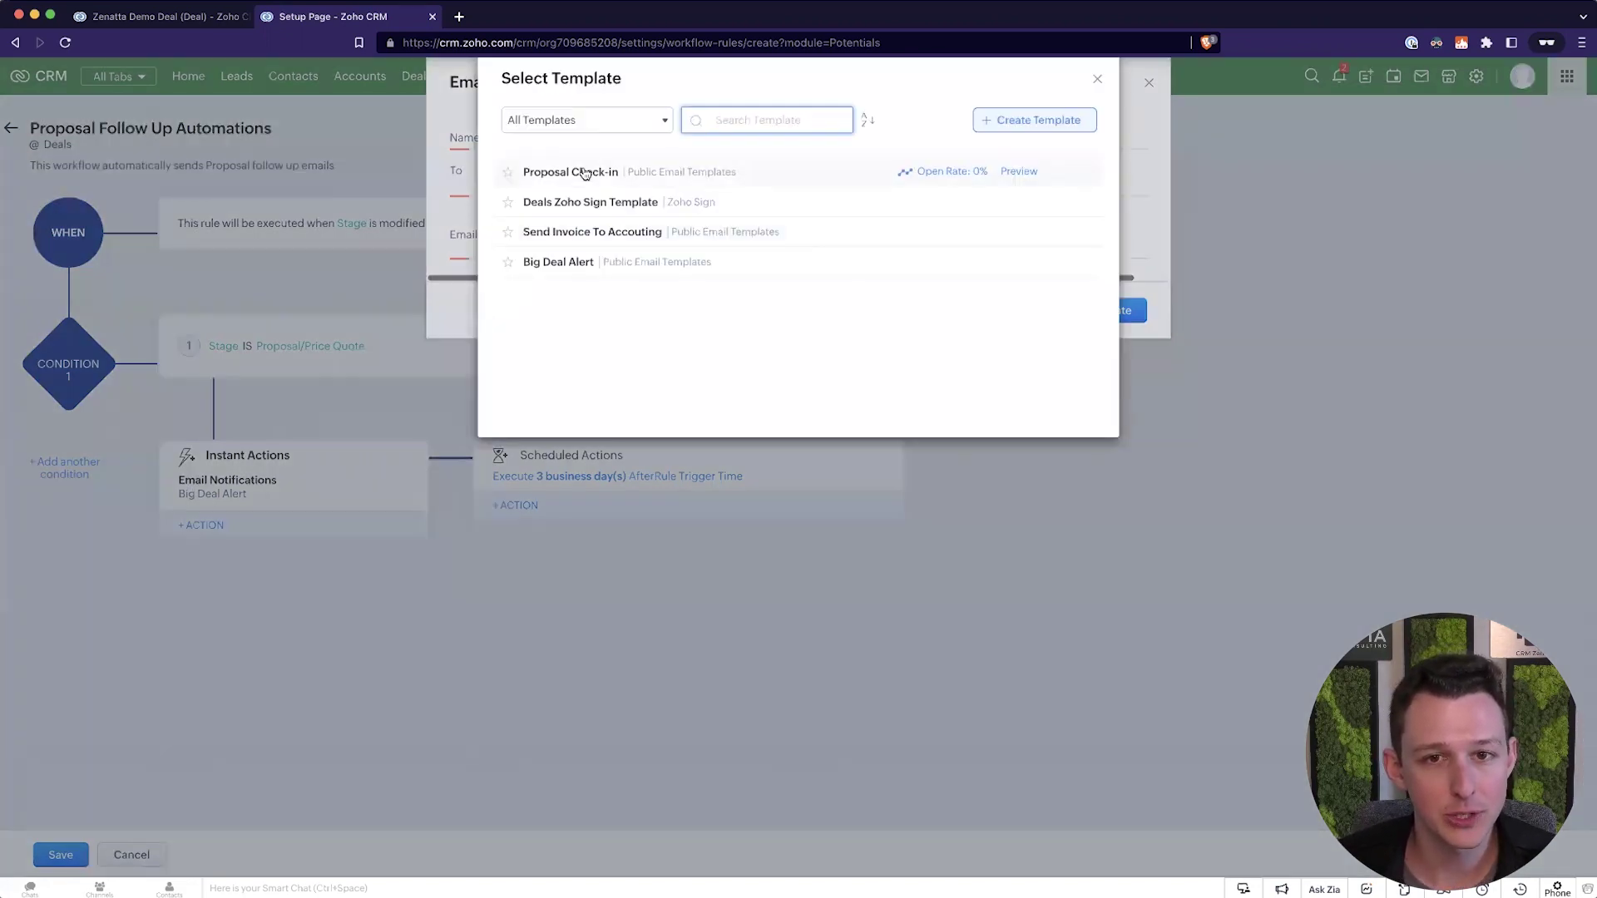
{"action": "left_click", "coordinate": [1016, 173]}
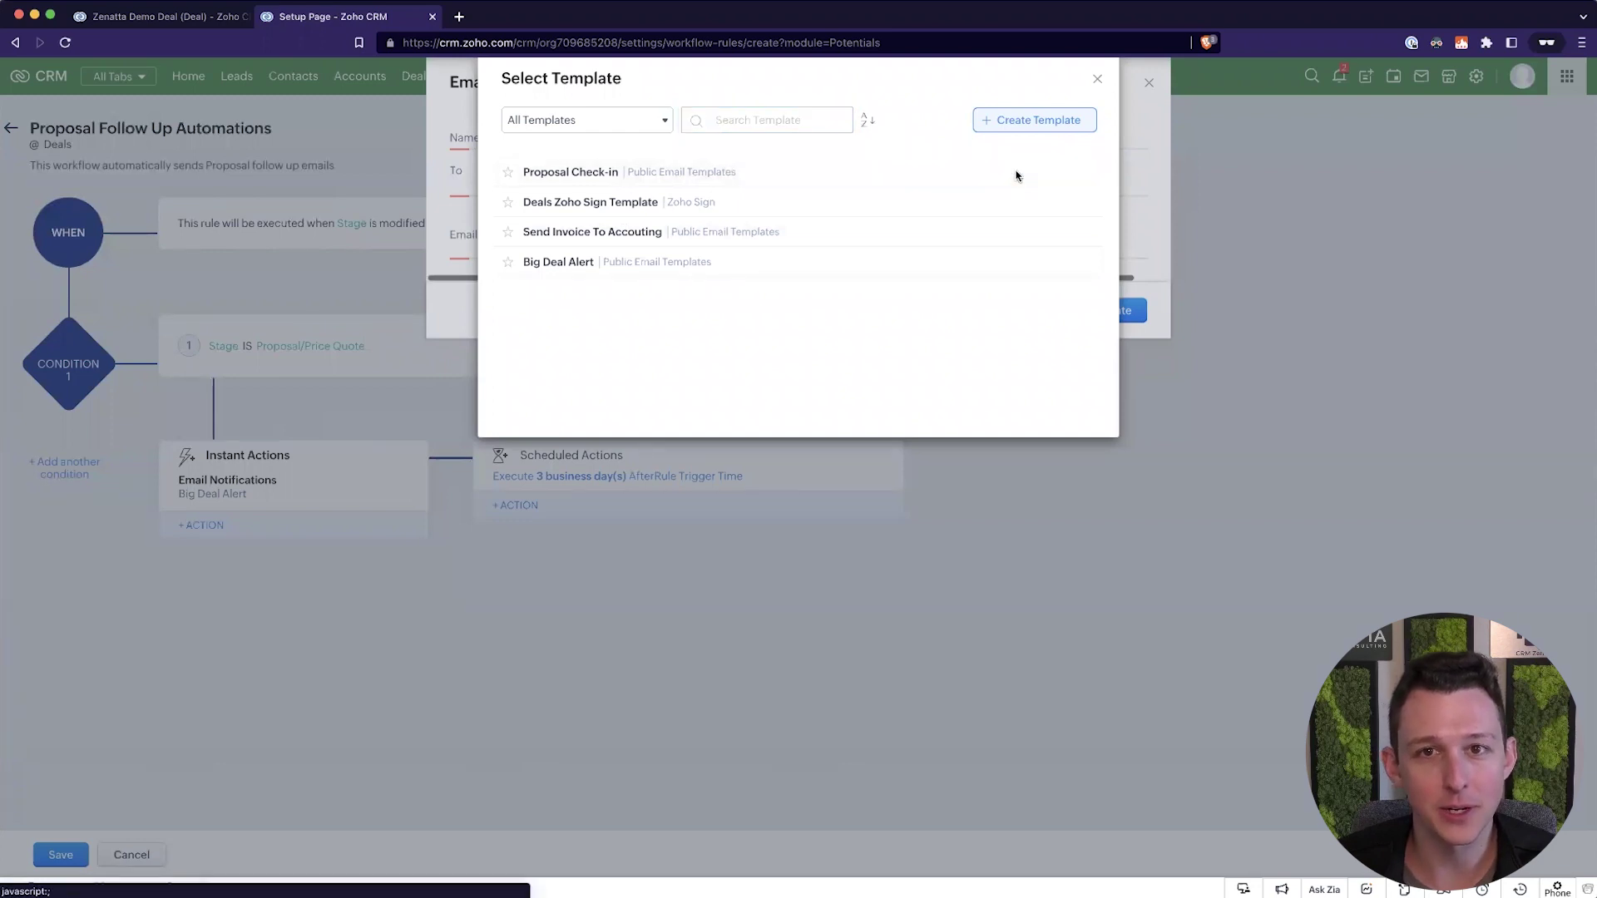
{"action": "left_click_drag", "start_coordinate": [789, 163], "coordinate": [642, 123]}
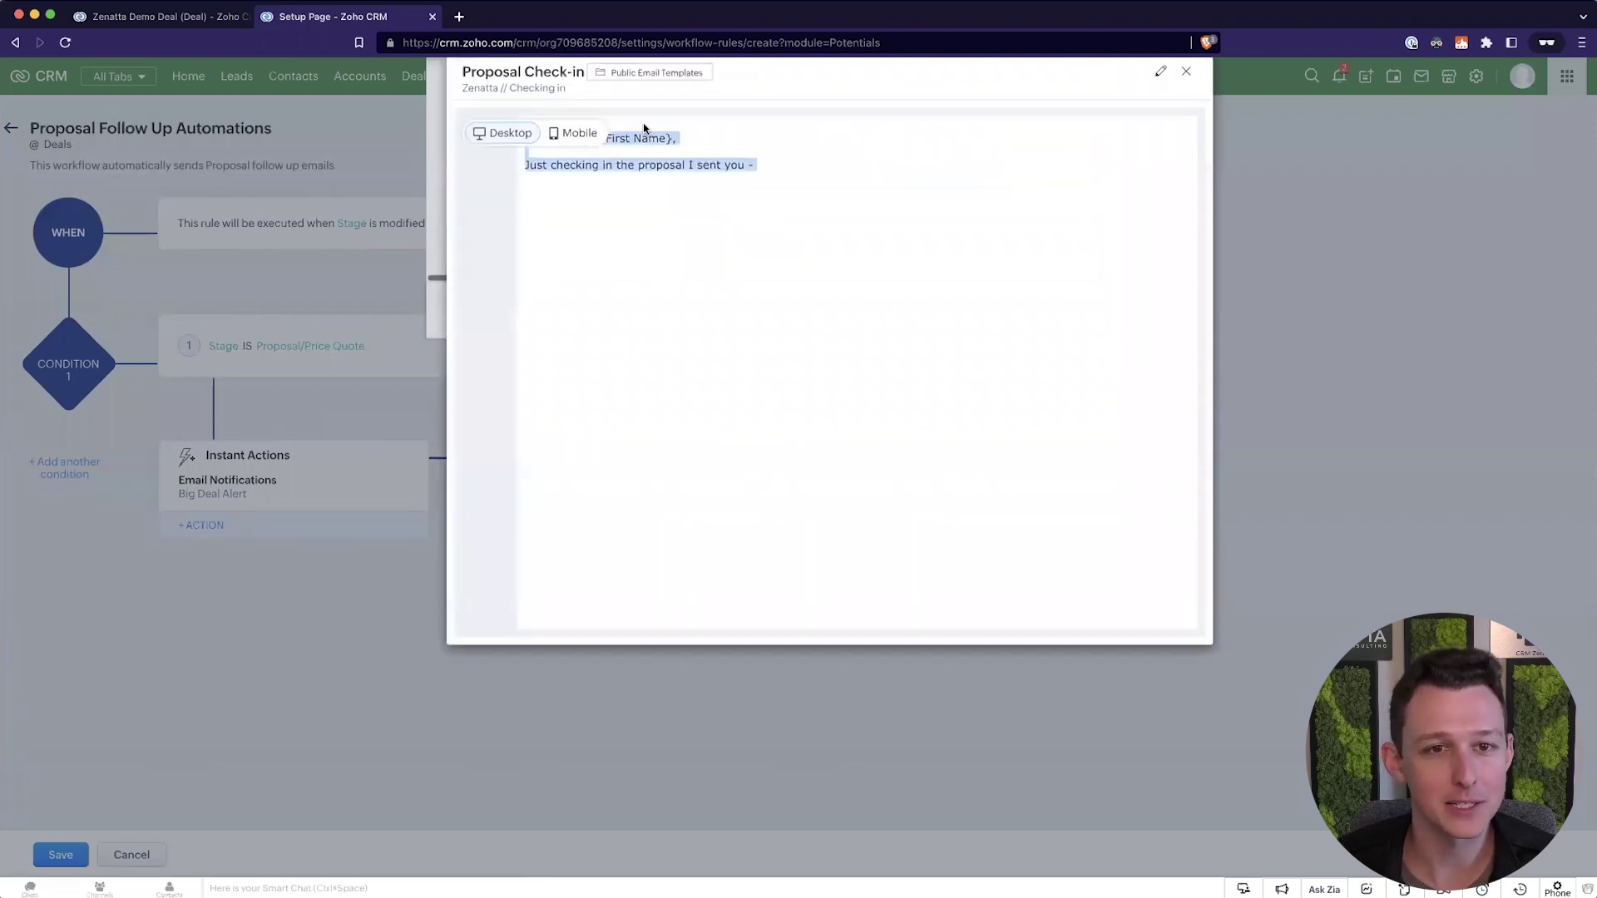
{"action": "left_click", "coordinate": [974, 229]}
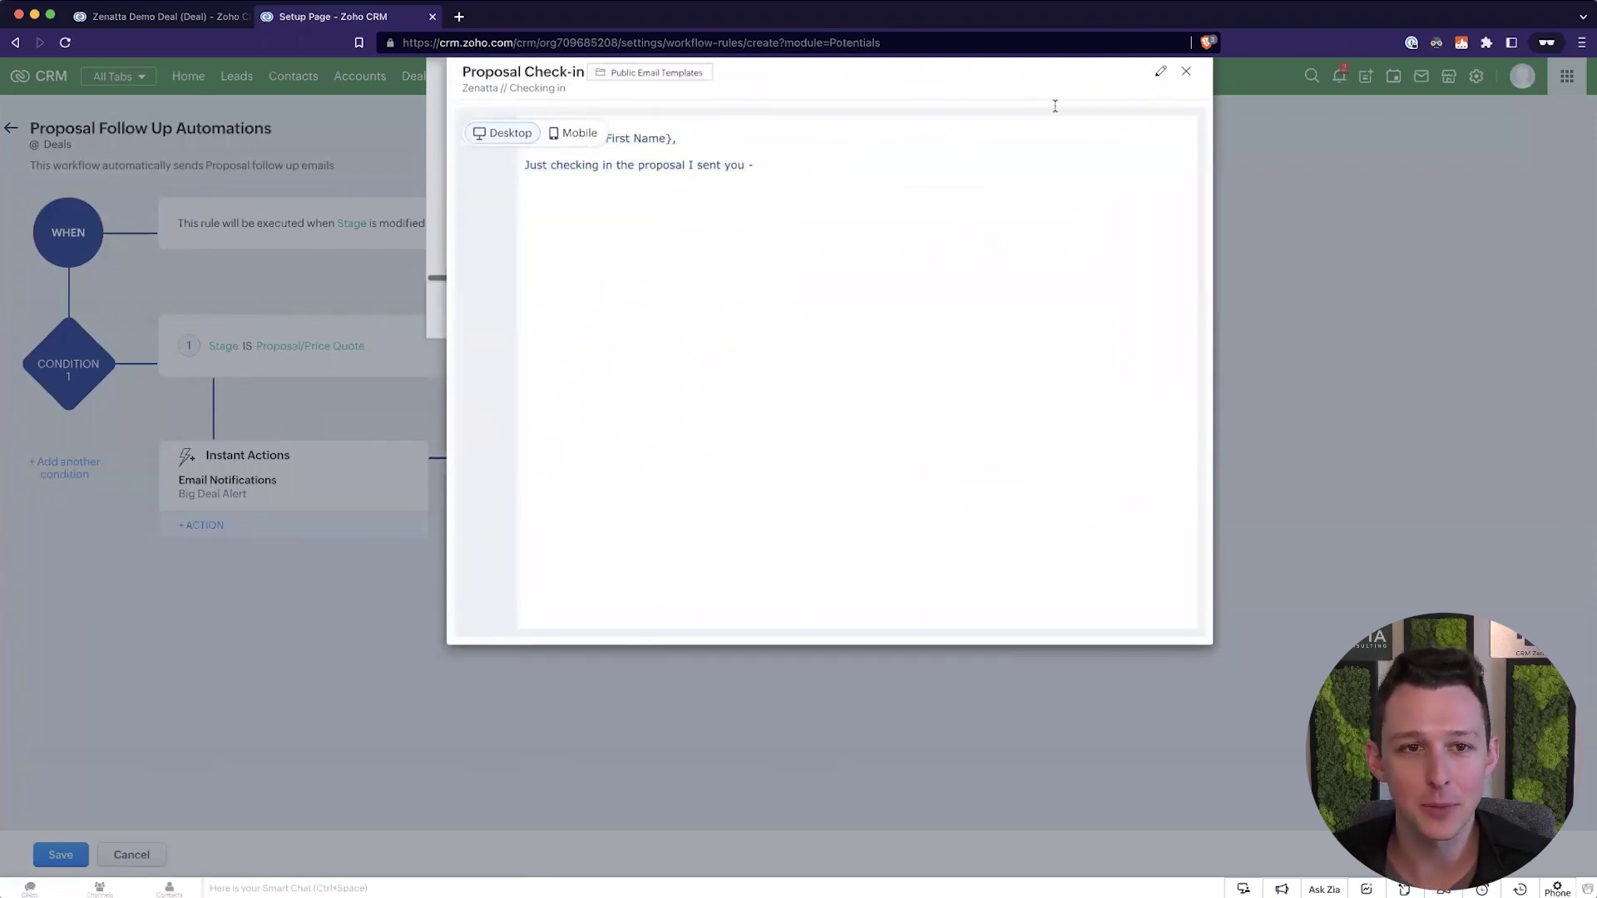
{"action": "left_click", "coordinate": [1186, 71]}
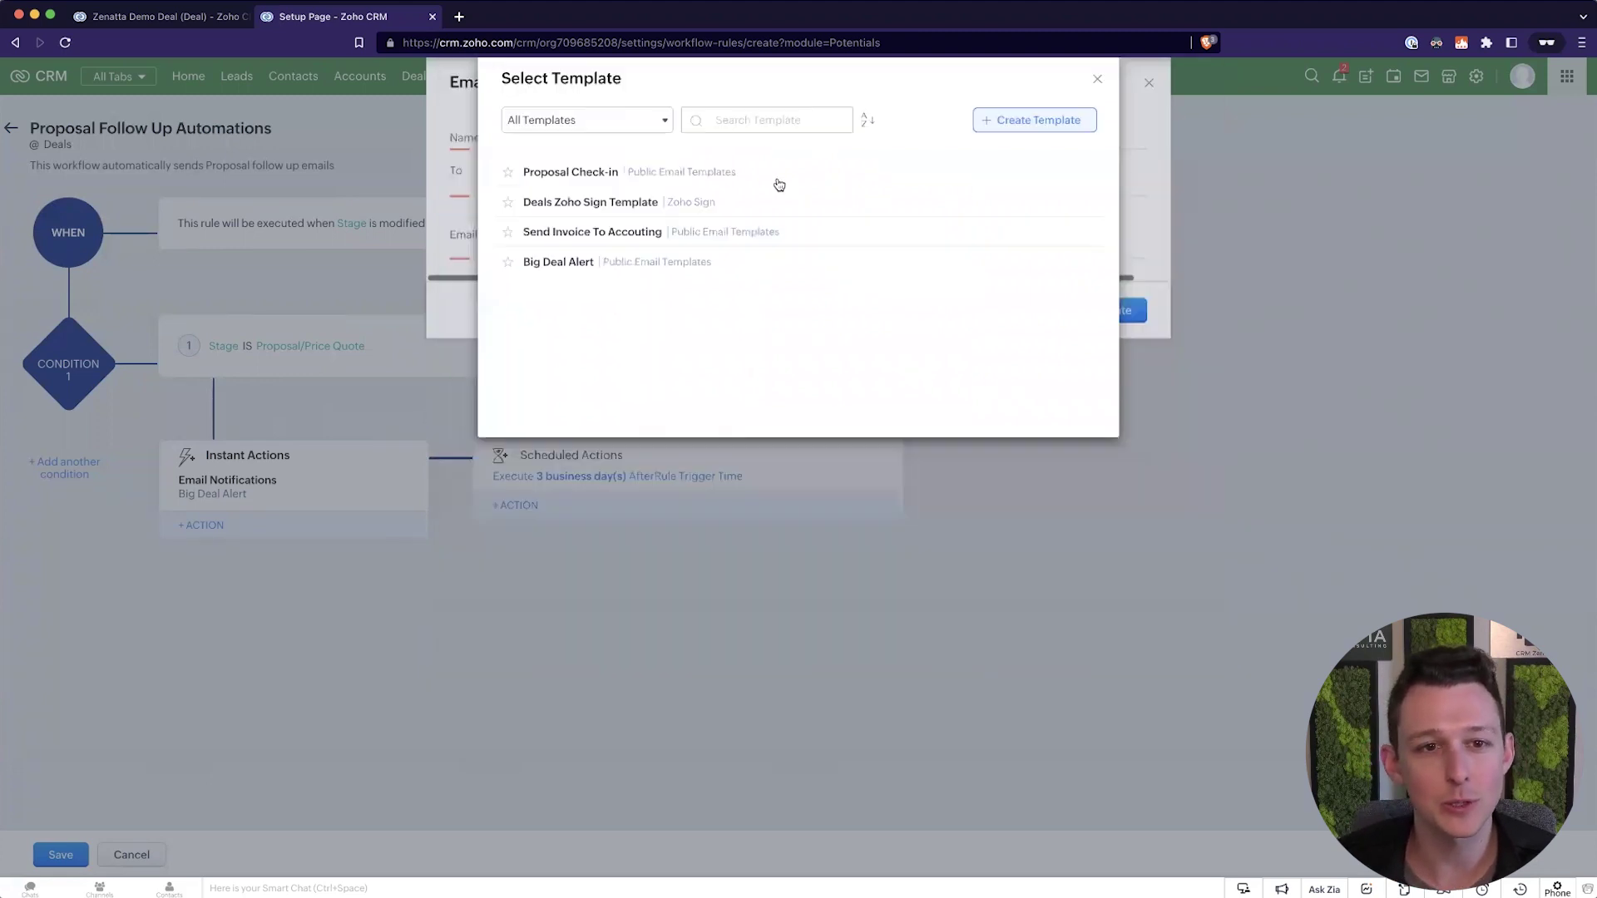
{"action": "left_click", "coordinate": [690, 173]}
{"action": "left_click", "coordinate": [840, 287]}
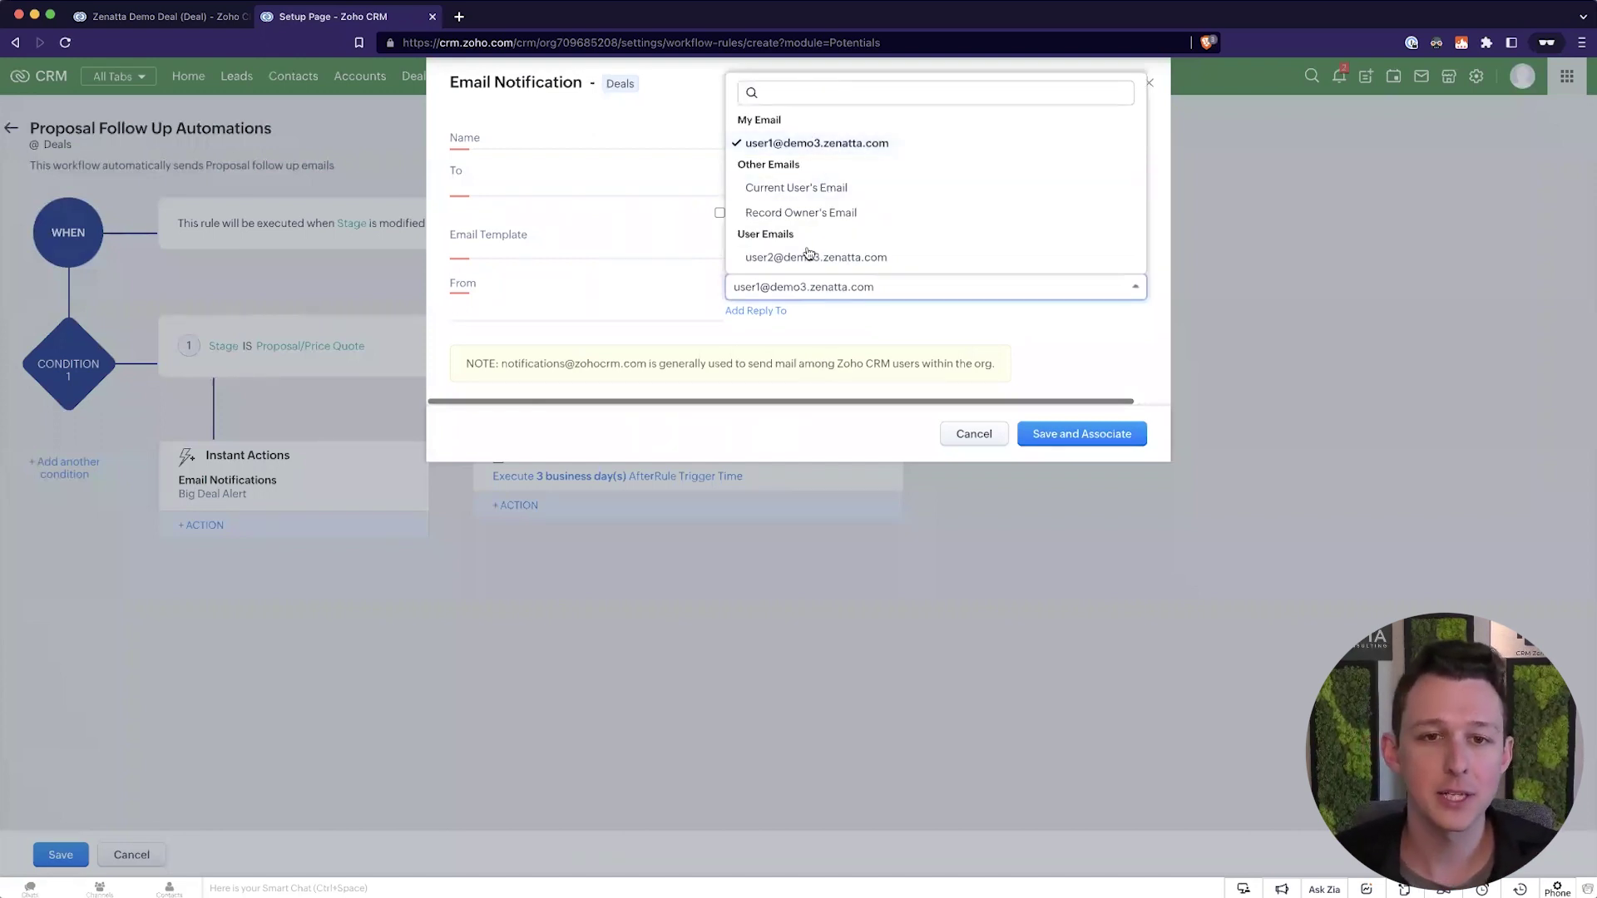
{"action": "left_click", "coordinate": [824, 212]}
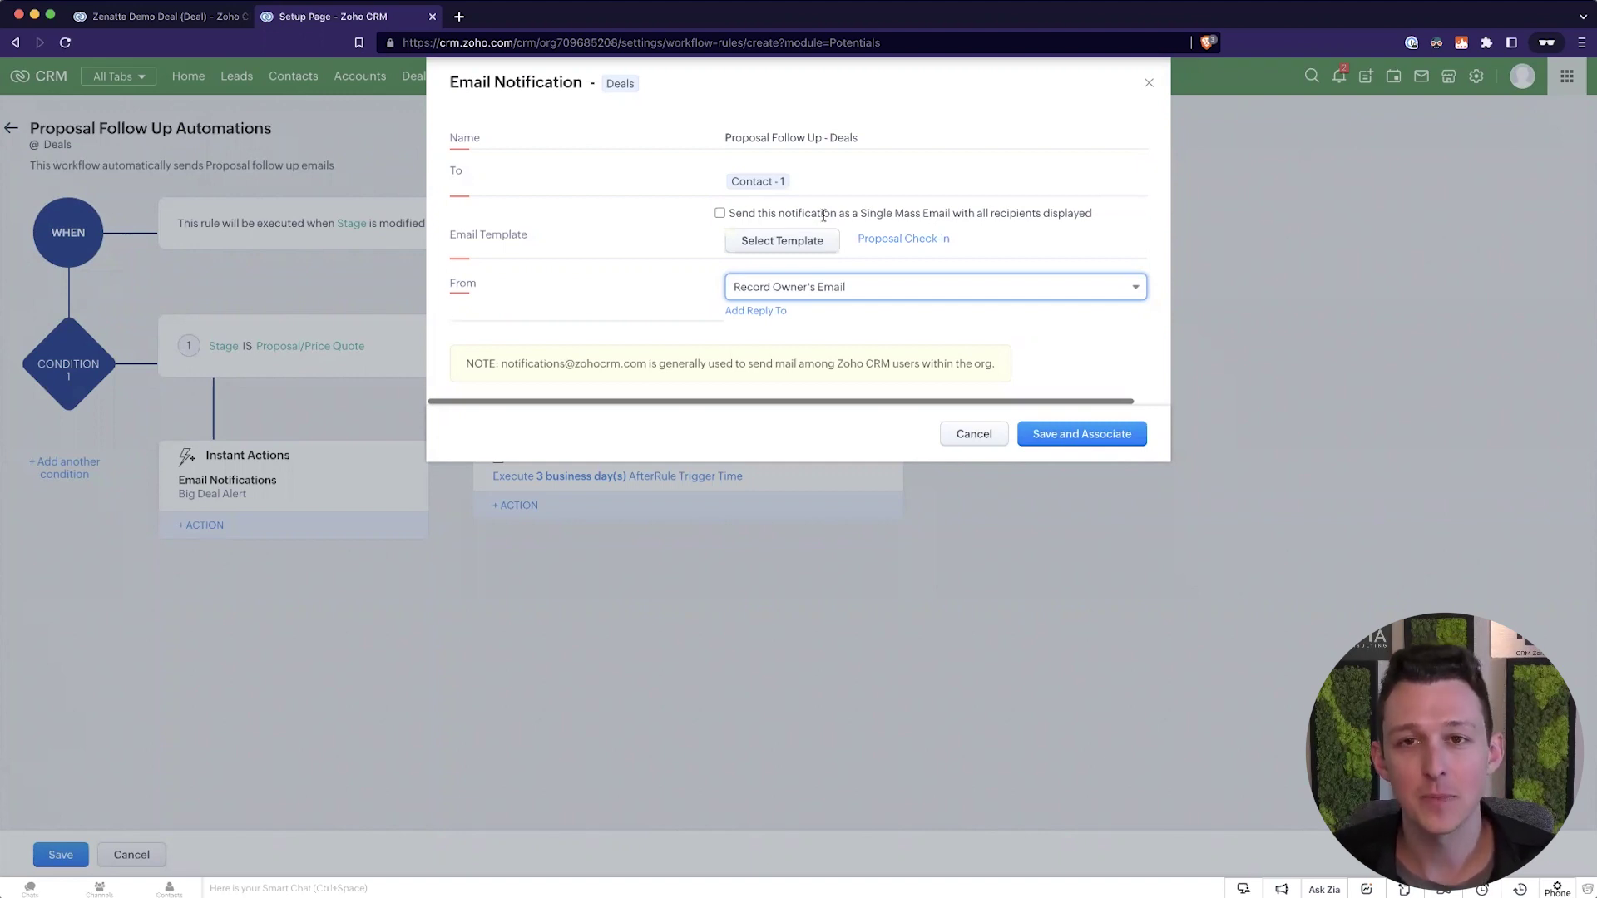
{"action": "left_click", "coordinate": [1037, 427]}
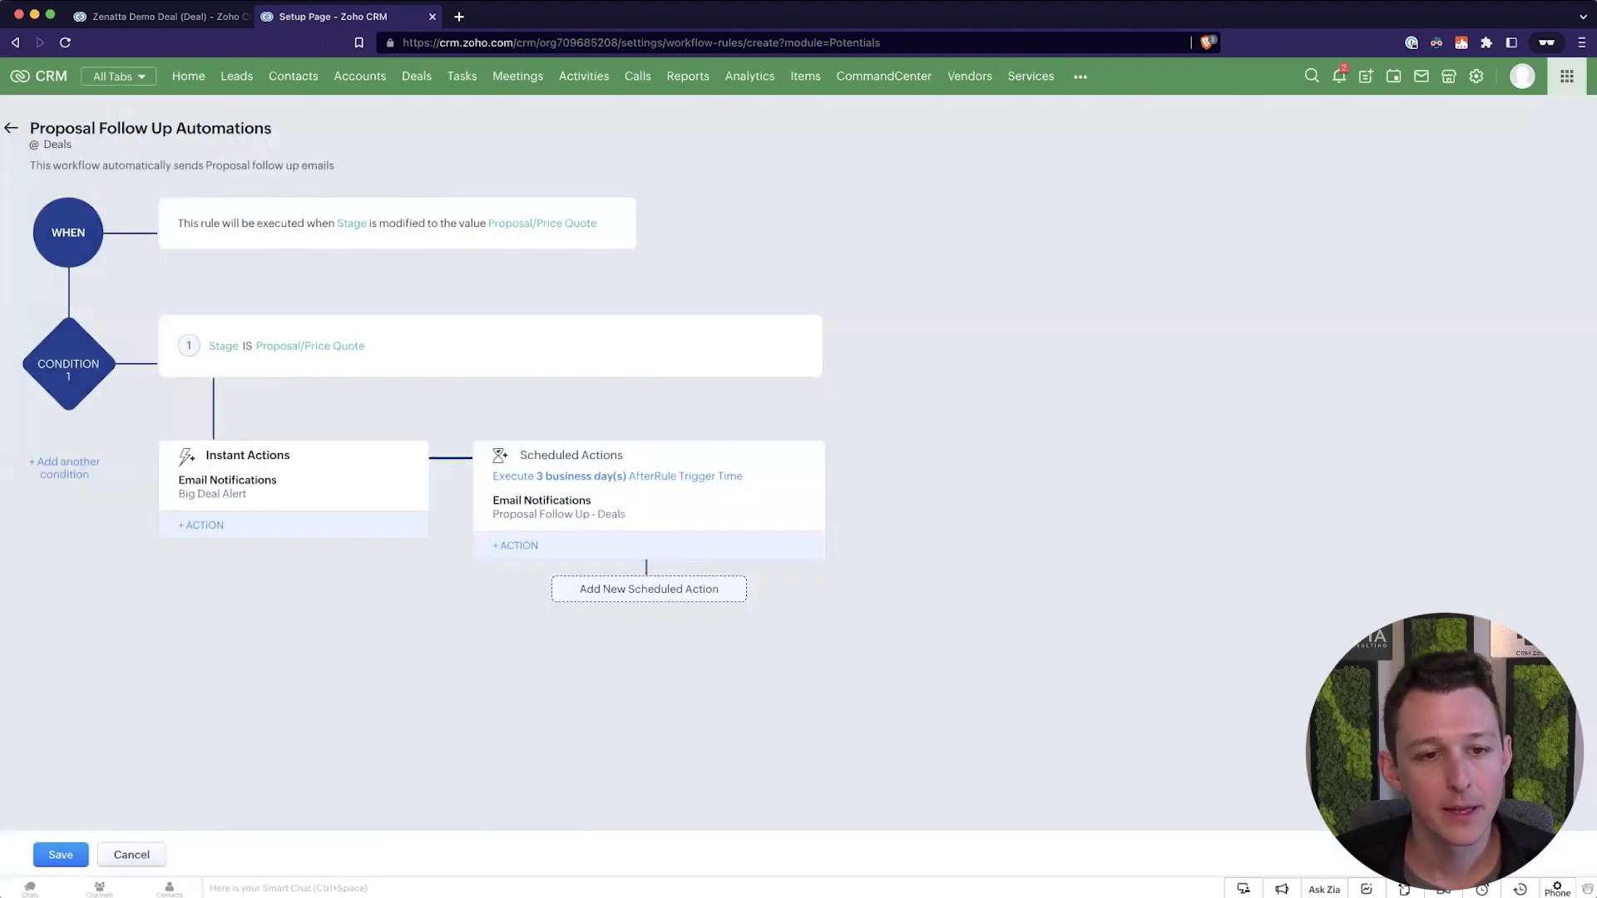
Add a new scheduled action delayed by 6 business days.
{"action": "left_click", "coordinate": [602, 592]}
{"action": "left_click", "coordinate": [606, 598]}
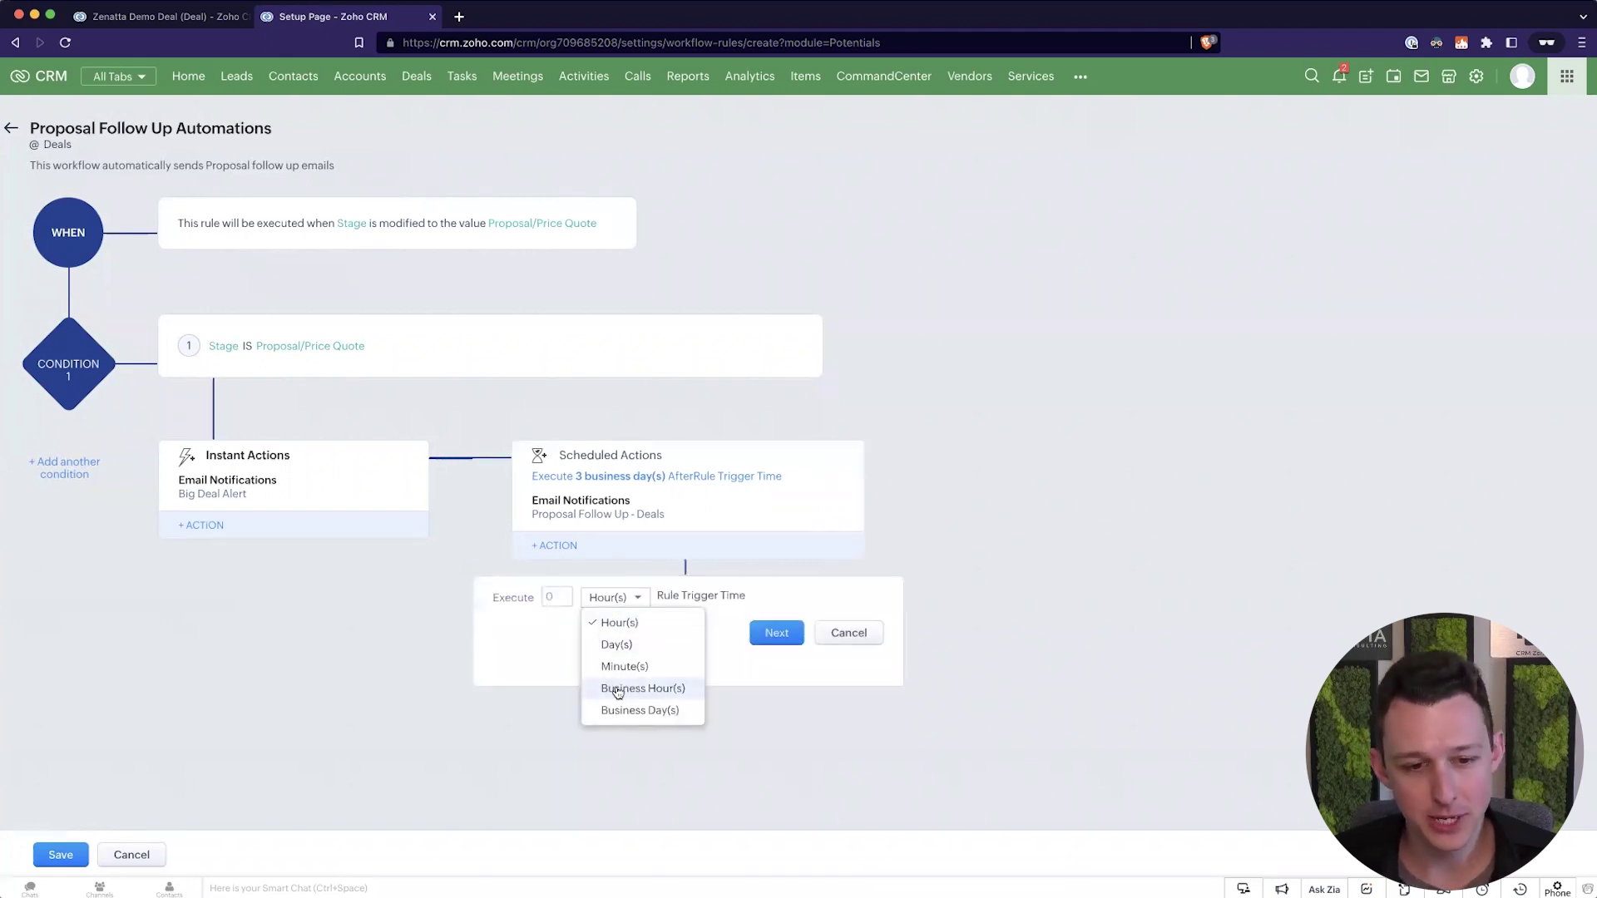
{"action": "left_click", "coordinate": [617, 691]}
{"action": "left_click", "coordinate": [620, 601]}
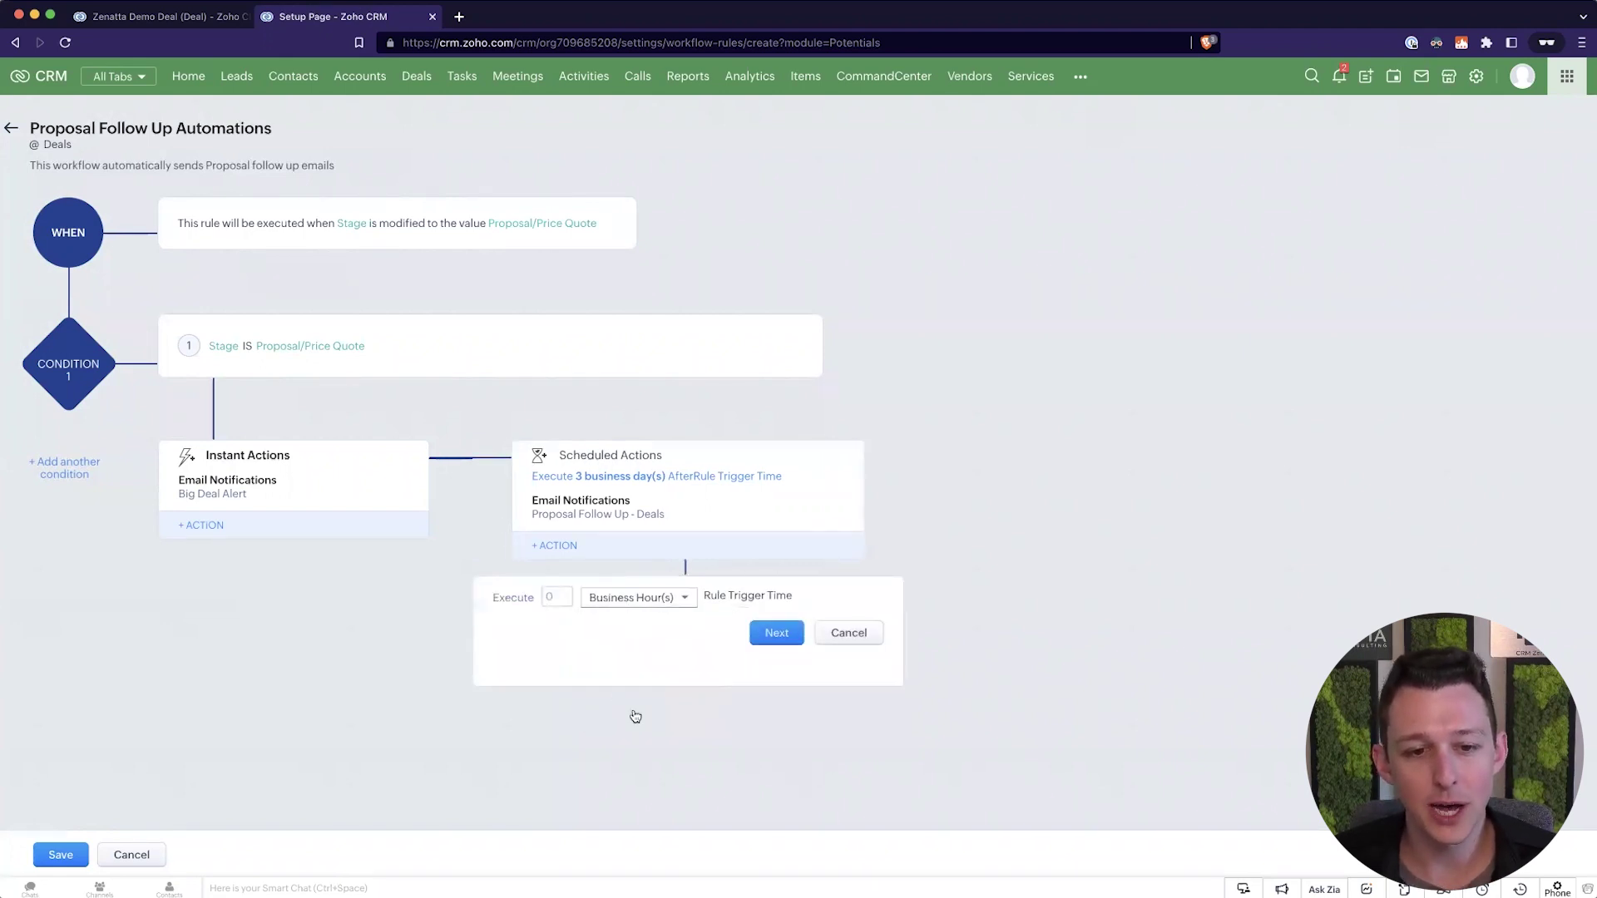
{"action": "left_click", "coordinate": [636, 712]}
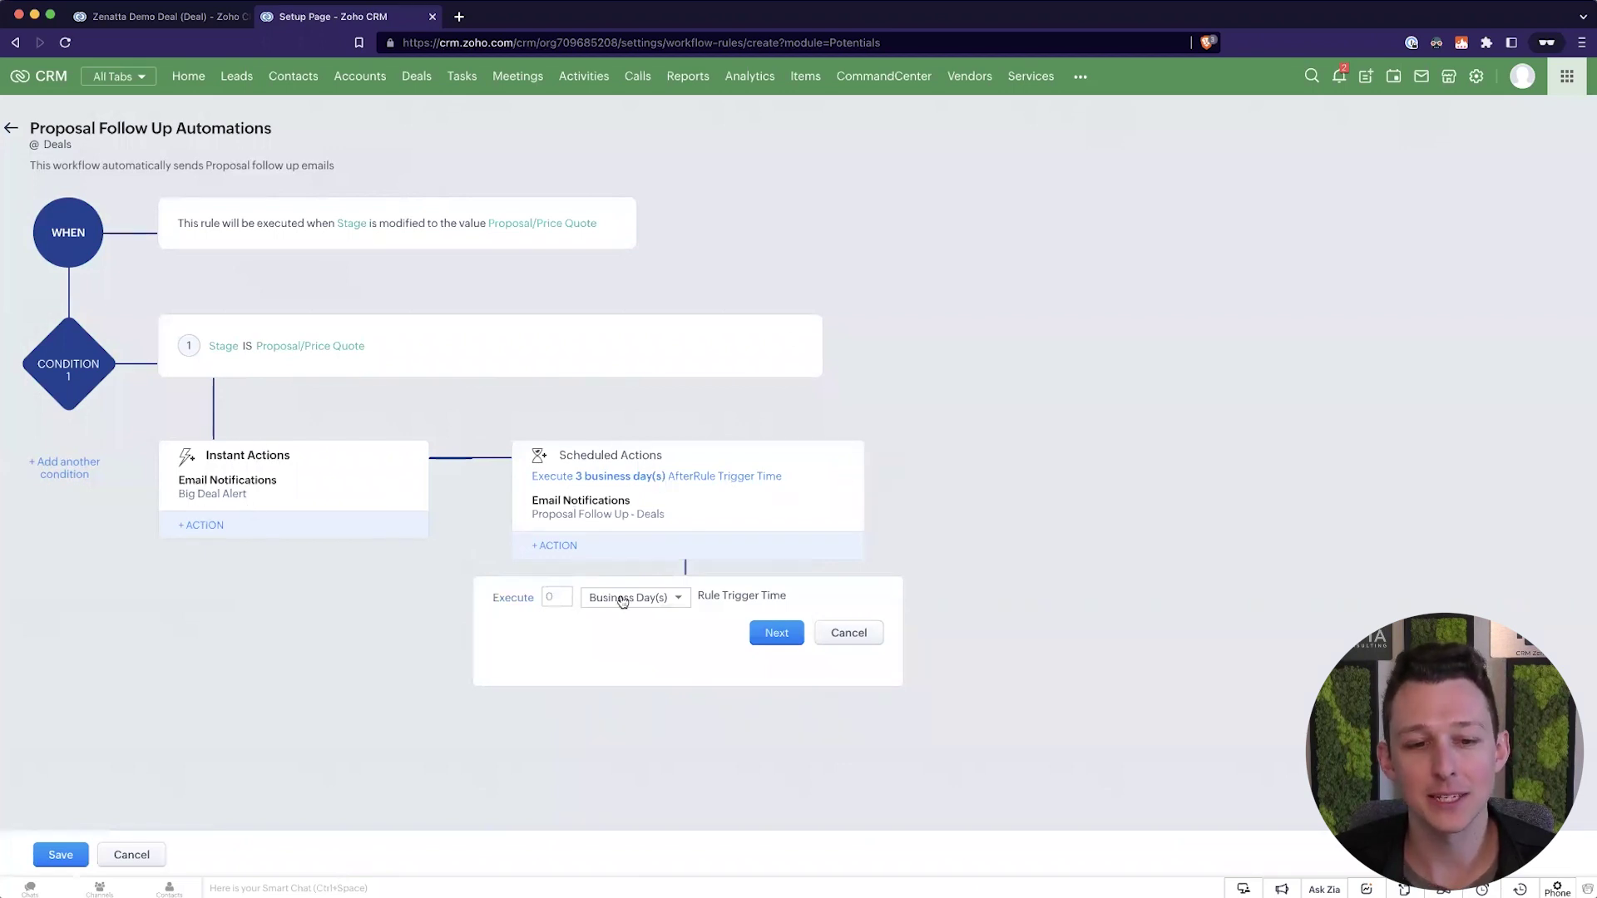
{"action": "left_click", "coordinate": [558, 596]}
{"action": "type", "text": "6"}
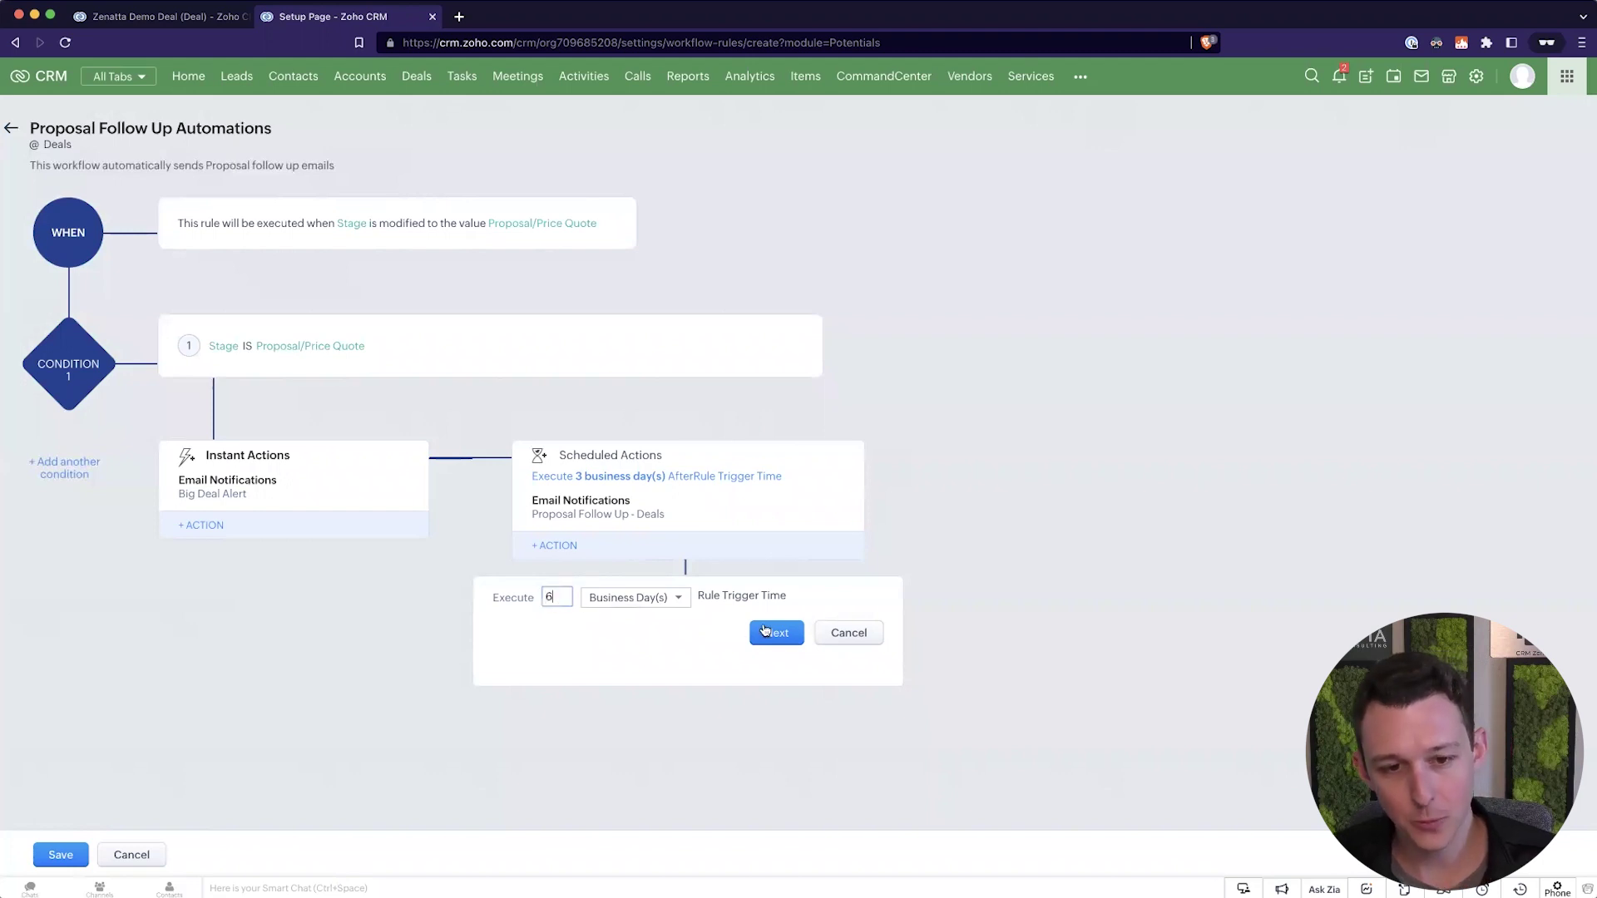
{"action": "left_click", "coordinate": [773, 633]}
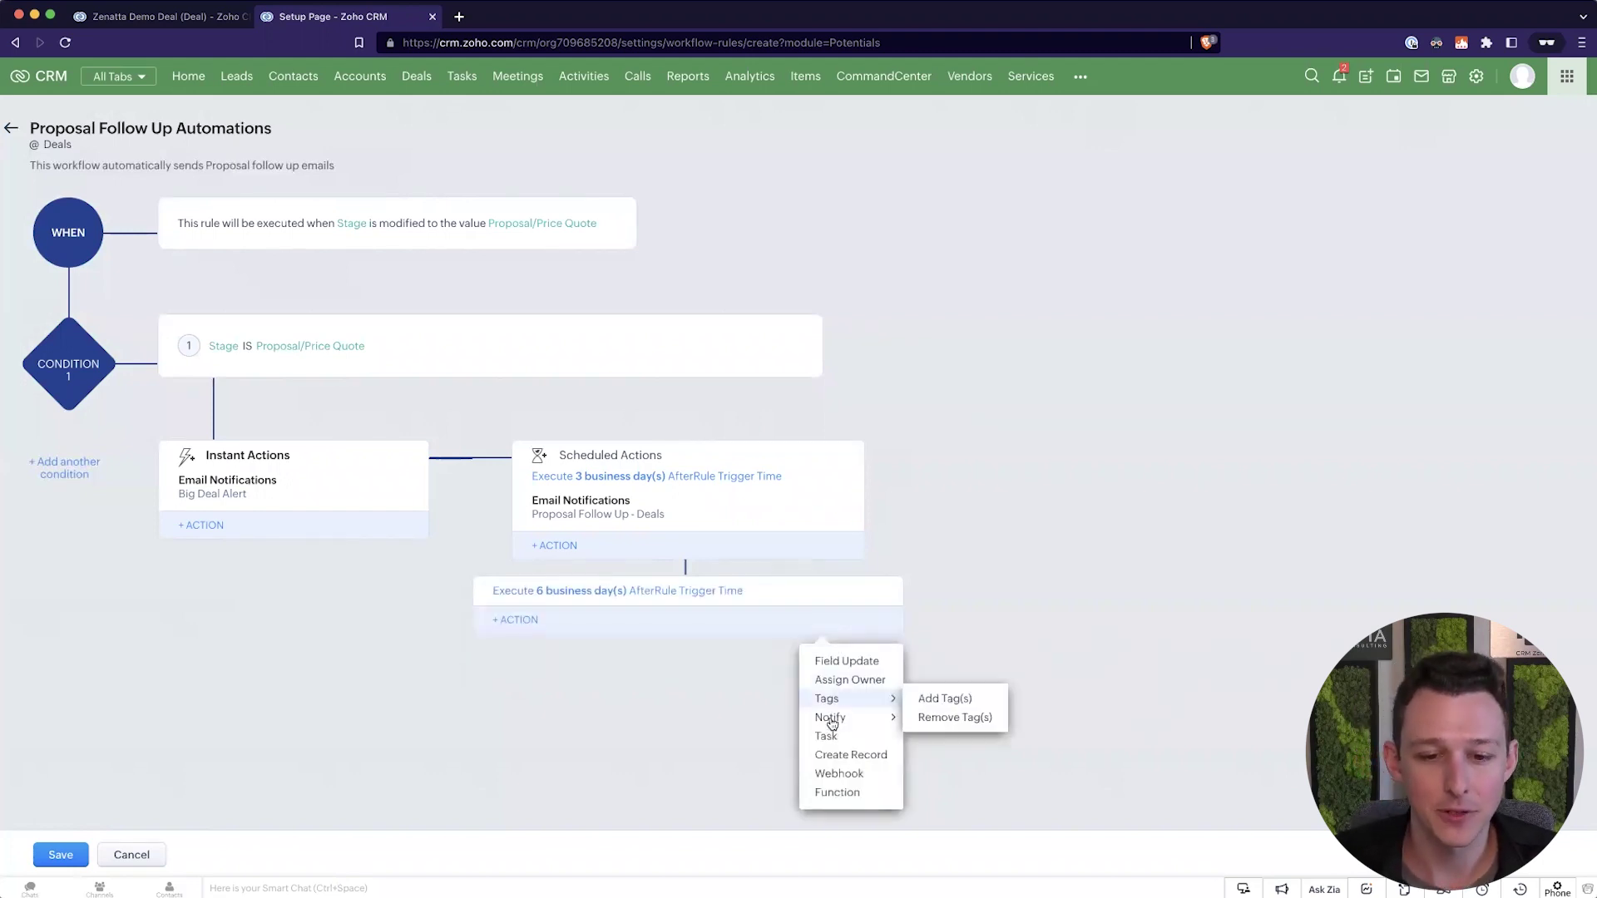
Associate the Proposal Follow Up - Deals email notification with the 6-business-day action.
{"action": "mouse_move", "coordinate": [830, 717]}
{"action": "left_click", "coordinate": [946, 710]}
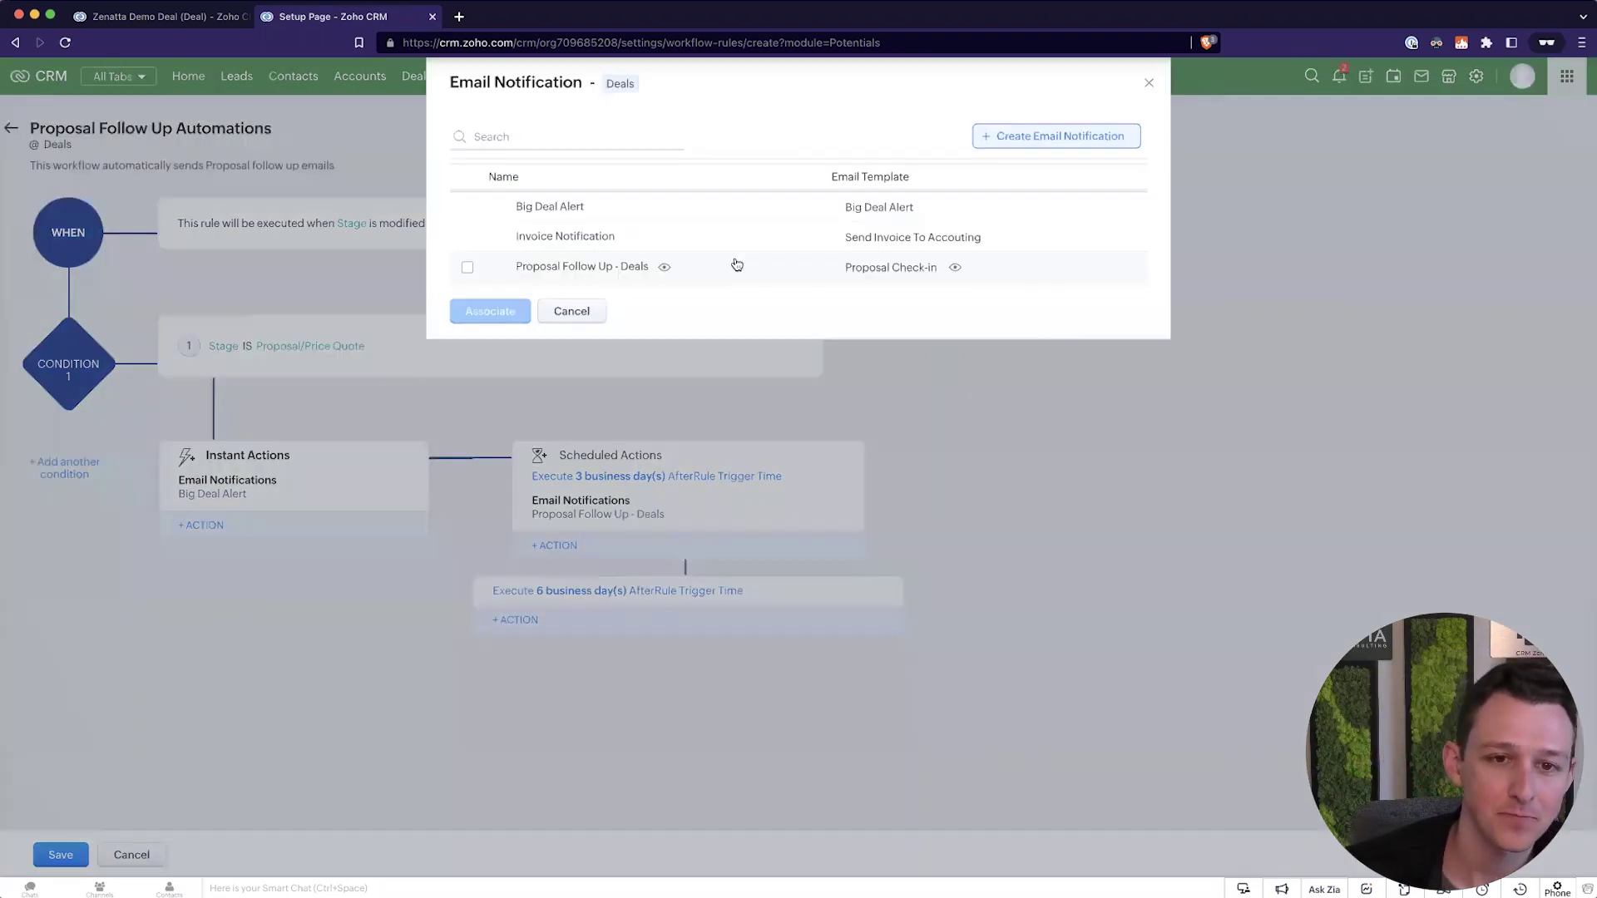
{"action": "left_click", "coordinate": [725, 268]}
{"action": "left_click", "coordinate": [503, 324]}
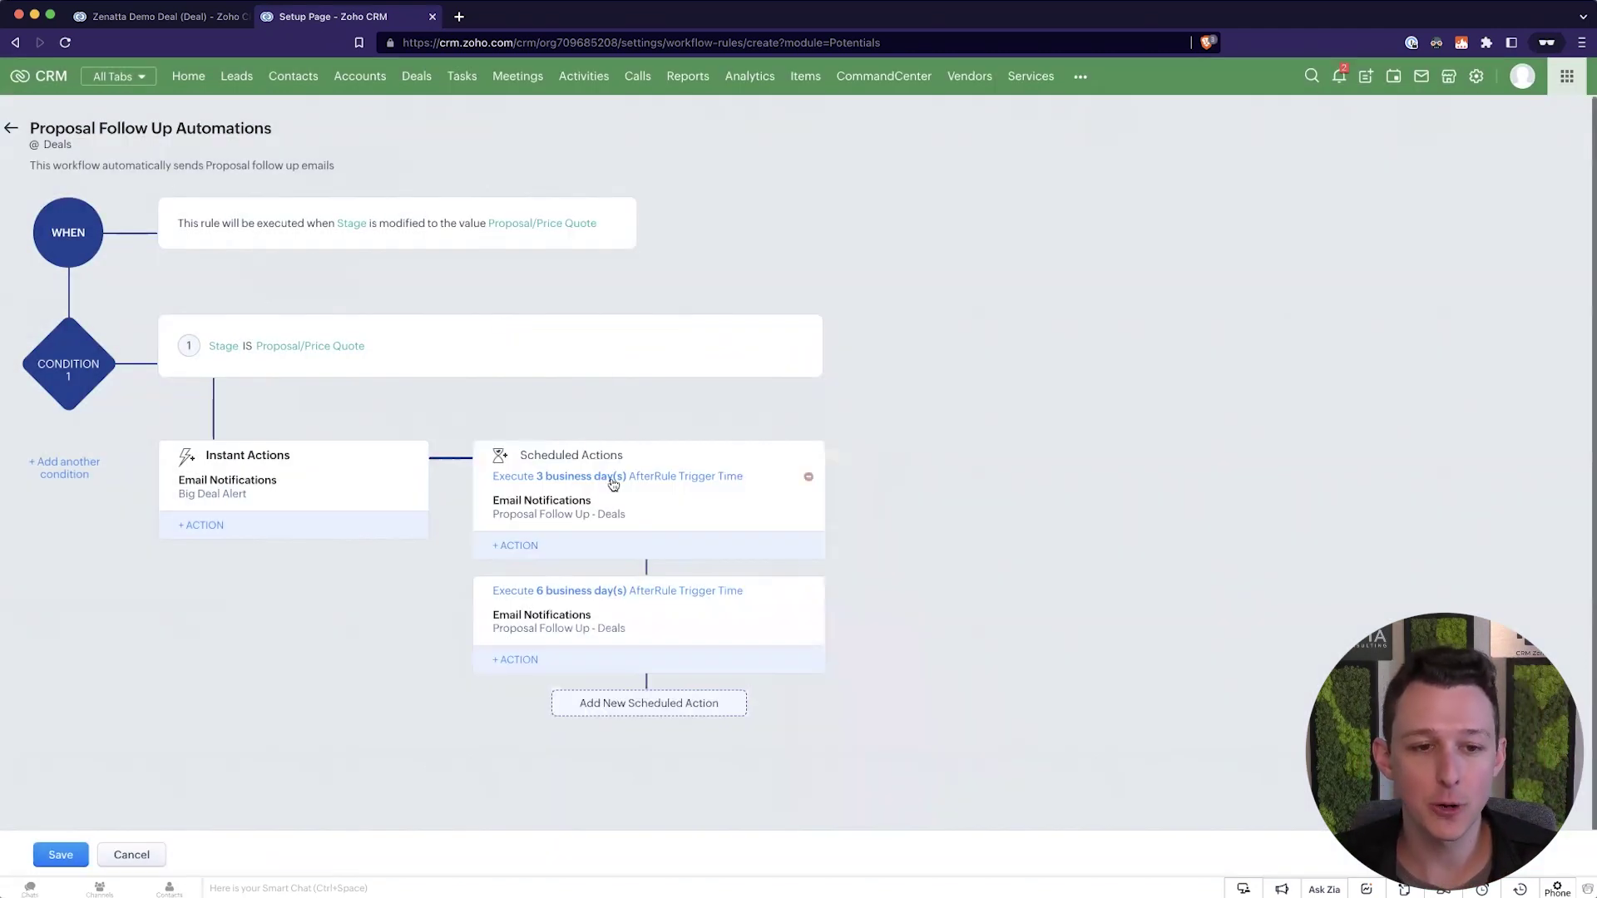
{"action": "left_click_drag", "start_coordinate": [651, 481], "coordinate": [741, 588]}
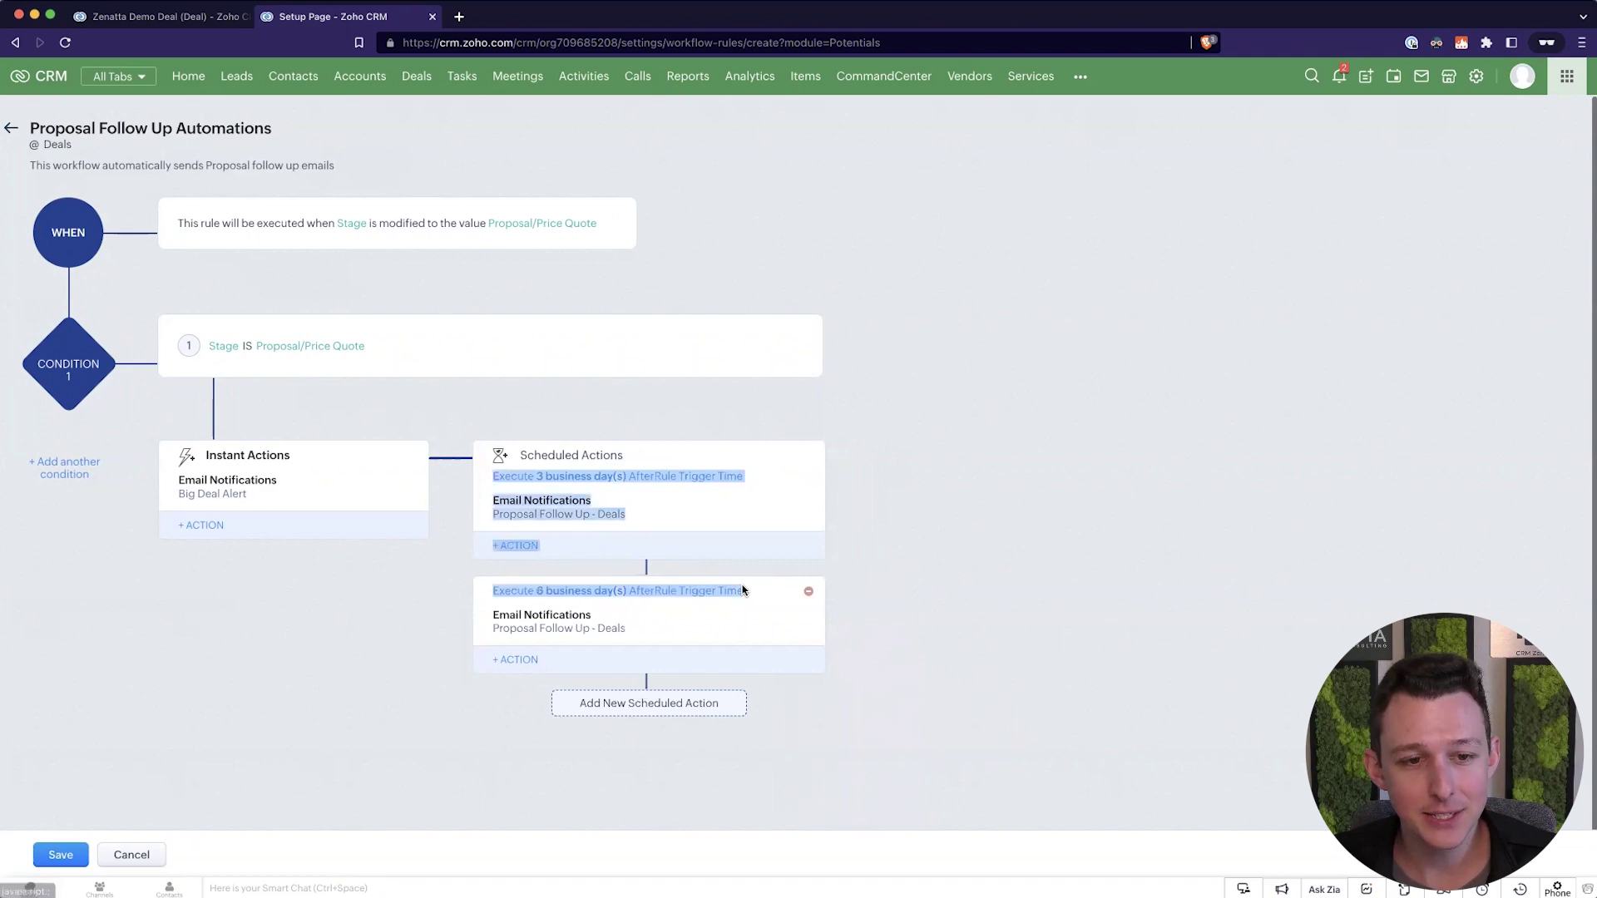
{"action": "left_click", "coordinate": [990, 616]}
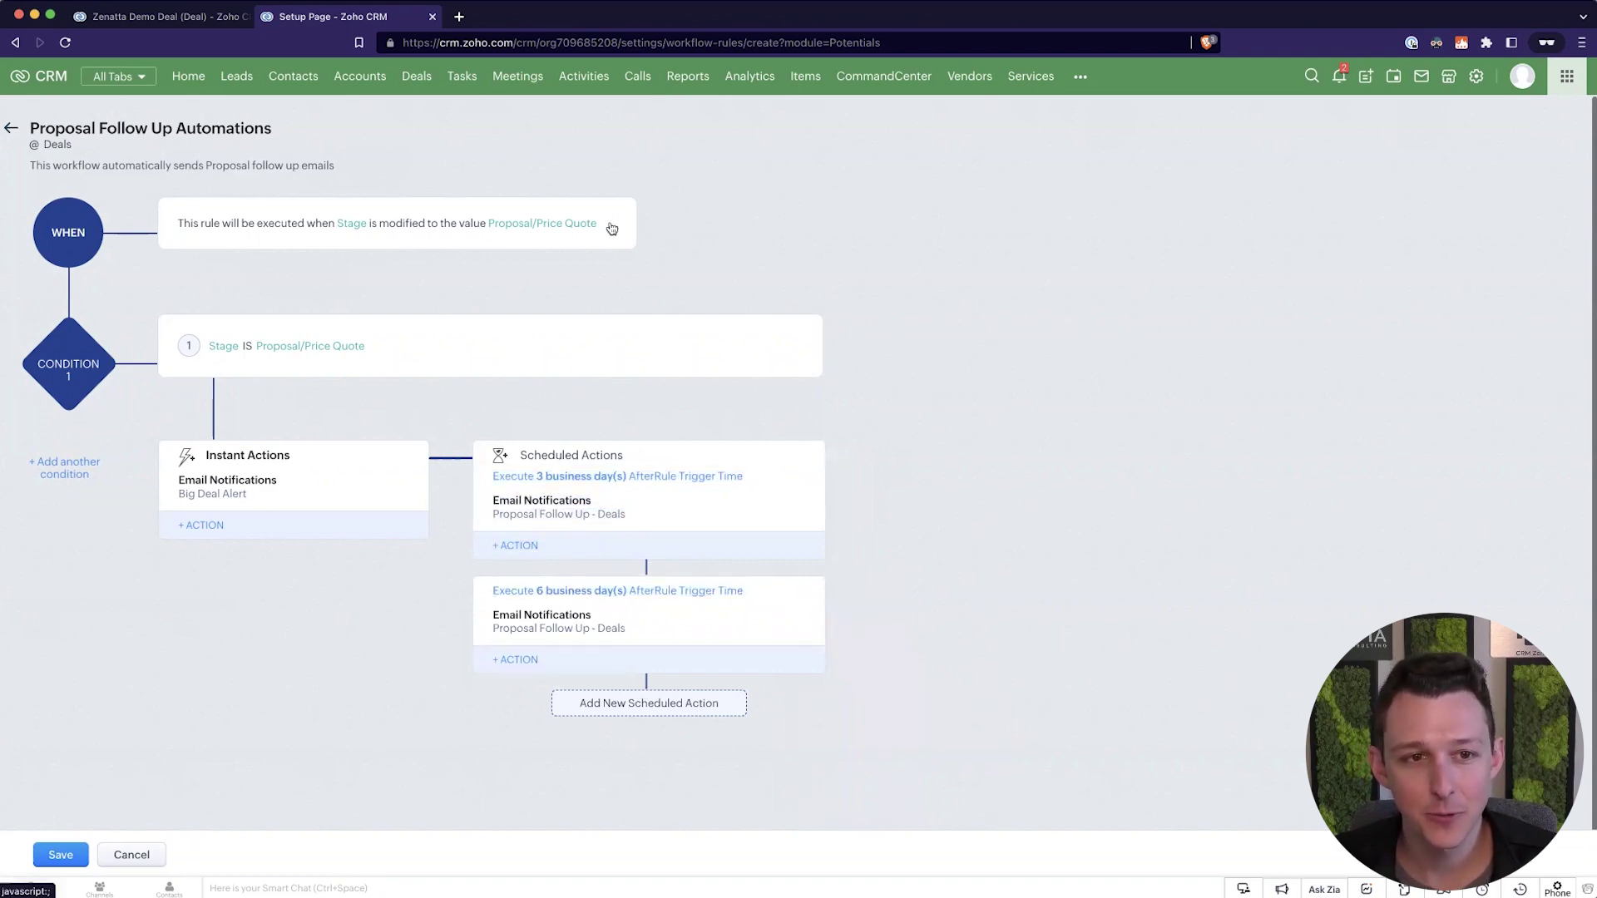
{"action": "left_click_drag", "start_coordinate": [294, 220], "coordinate": [178, 223]}
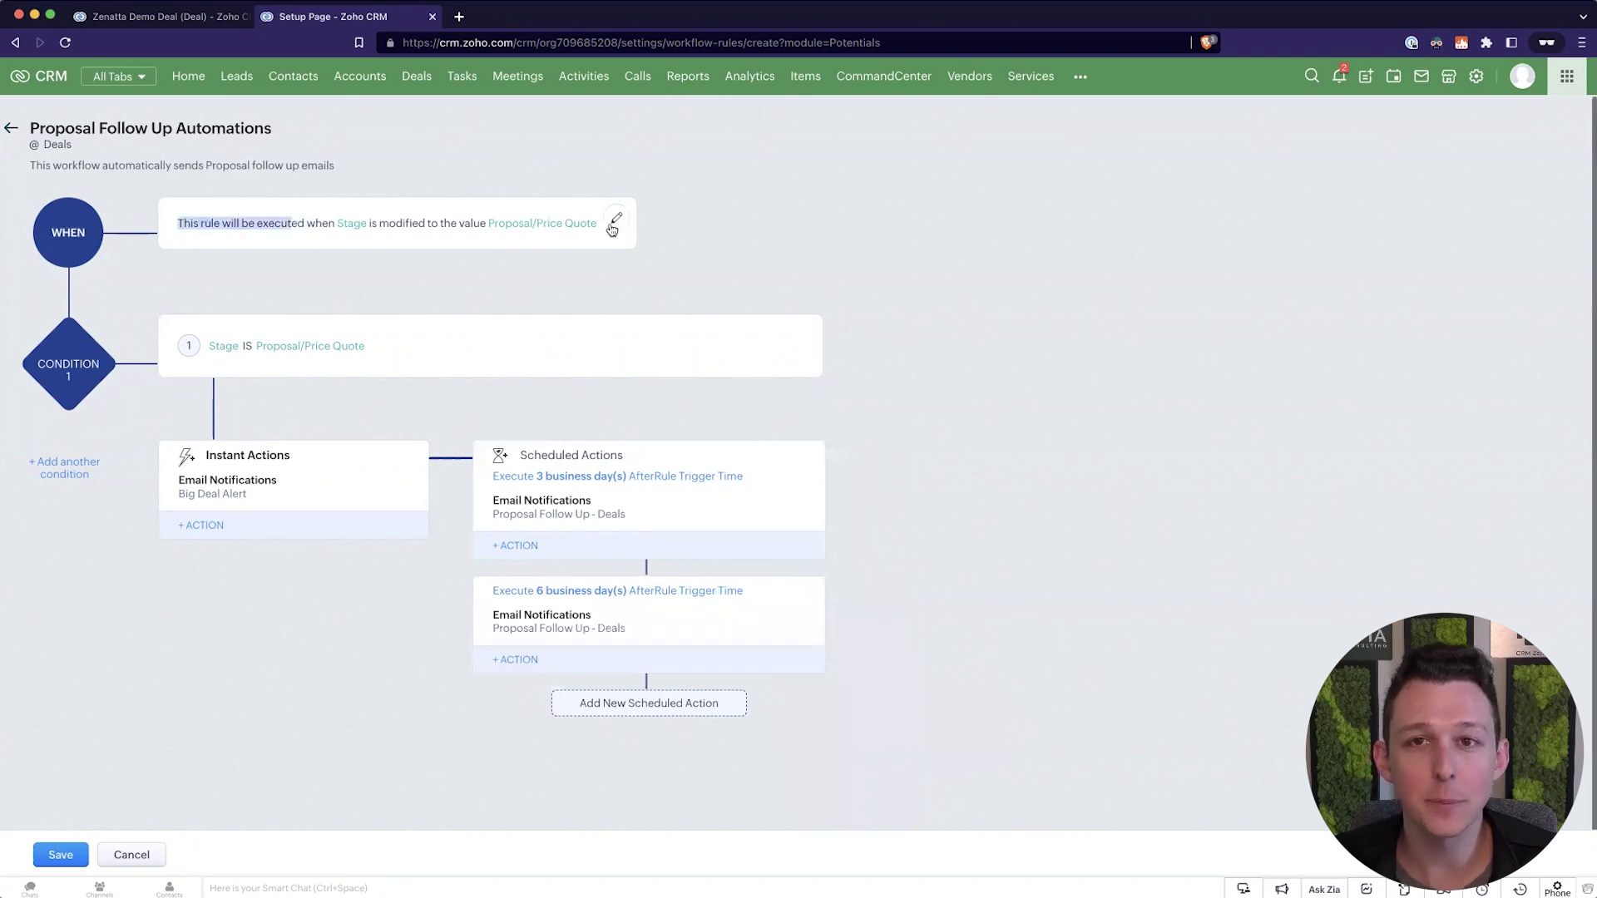
{"action": "left_click", "coordinate": [800, 265]}
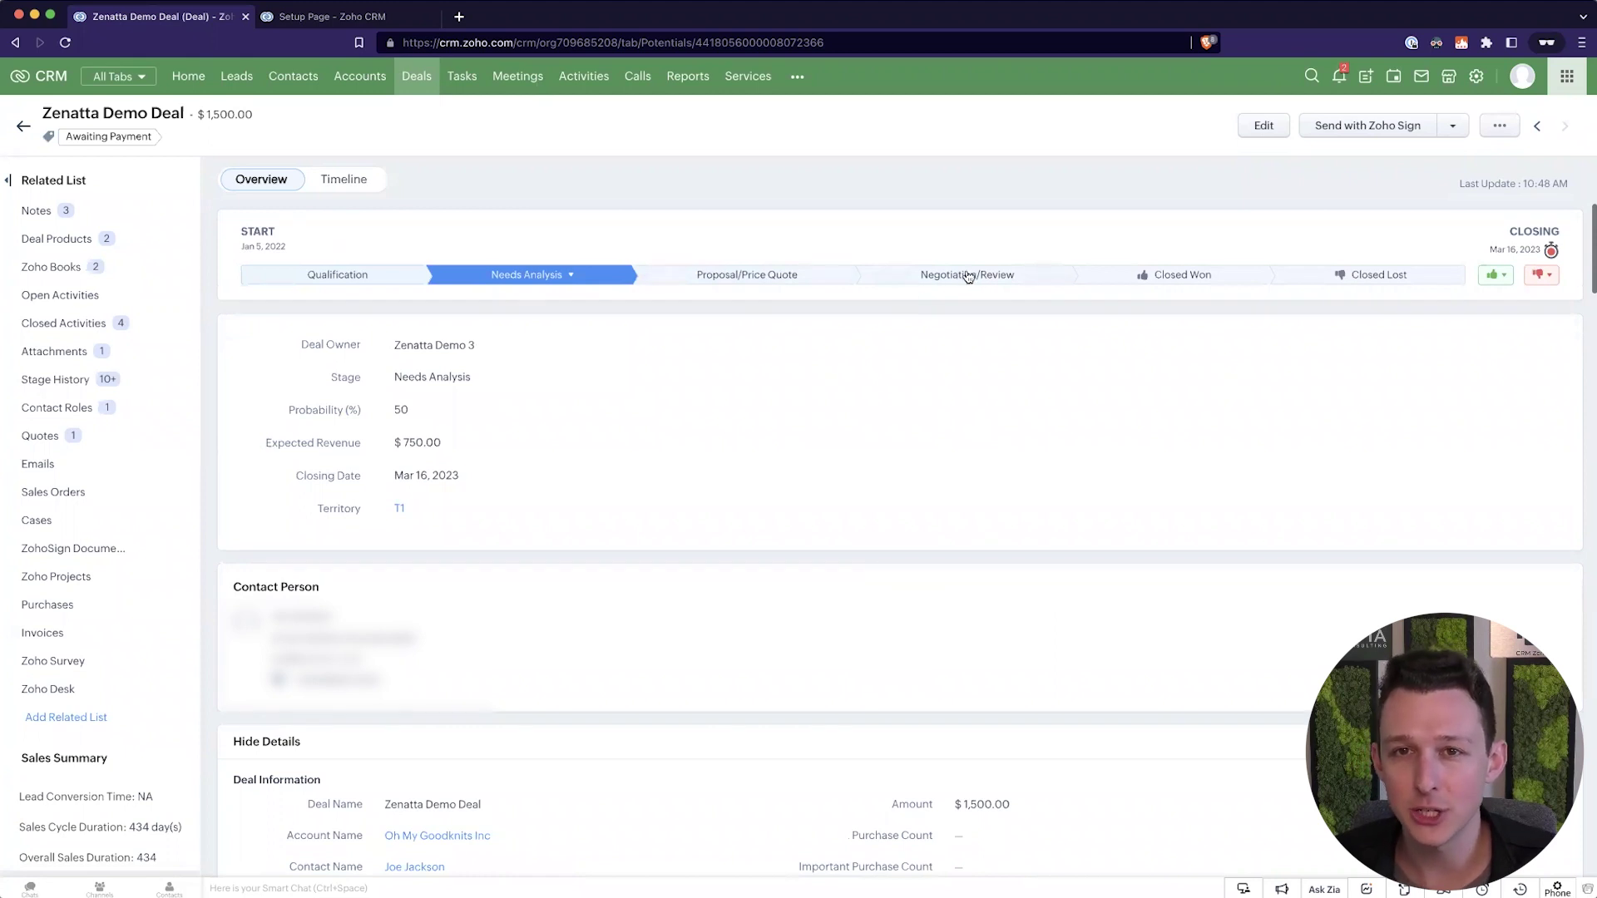
Return to the workflow setup page and highlight the Stage IS Proposal/Price Quote condition.
{"action": "left_click", "coordinate": [381, 18]}
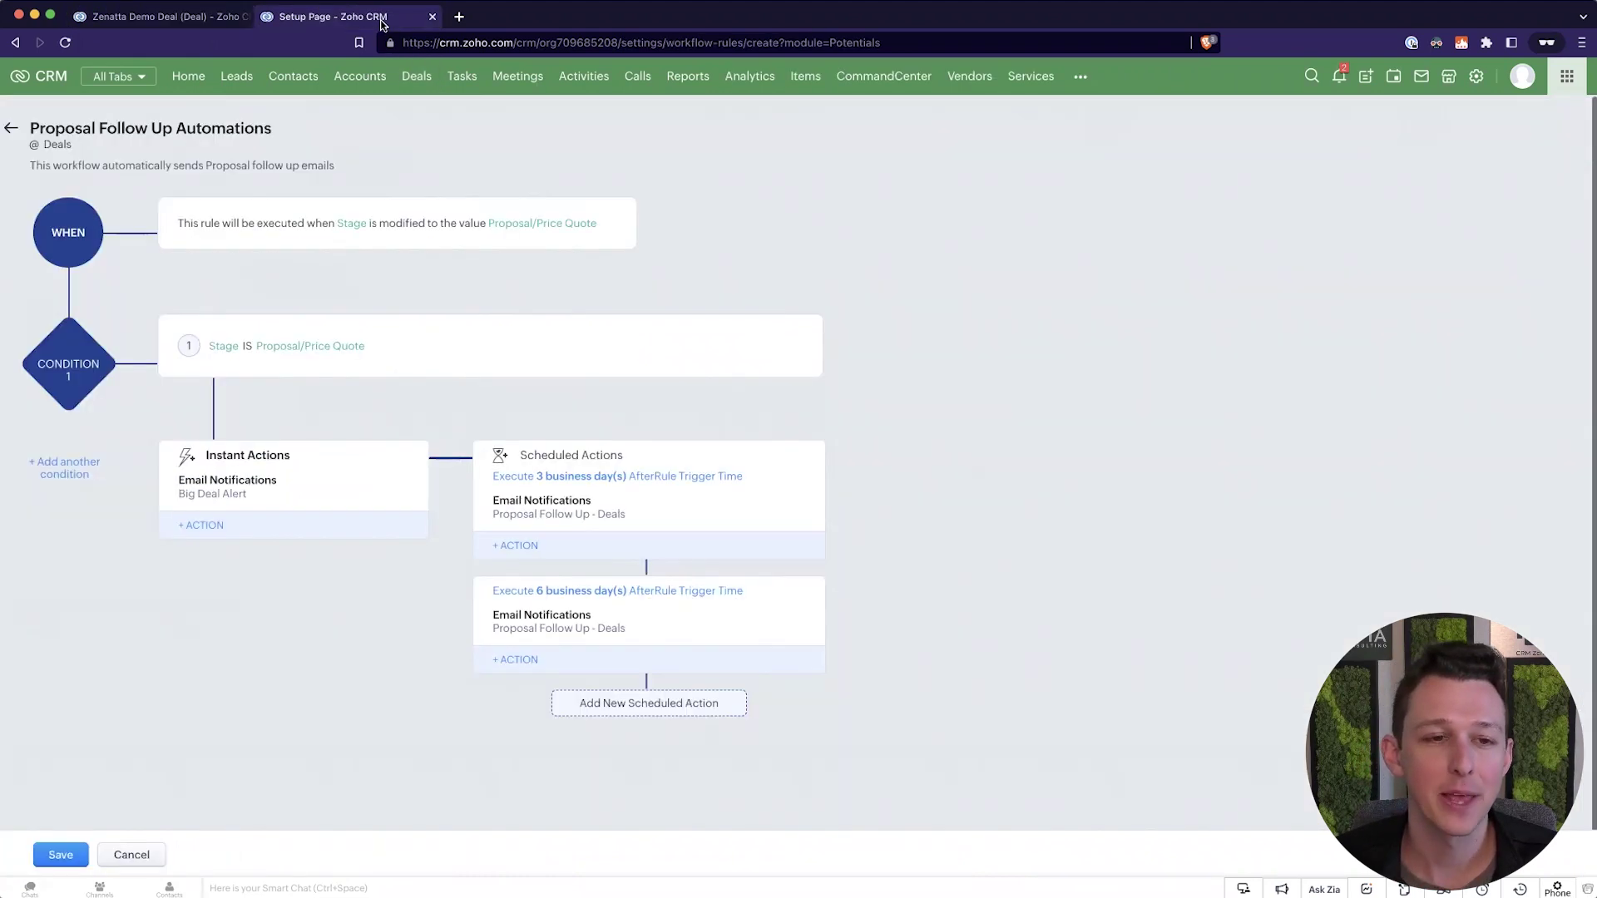
{"action": "left_click_drag", "start_coordinate": [204, 350], "coordinate": [366, 354]}
{"action": "left_click", "coordinate": [423, 343]}
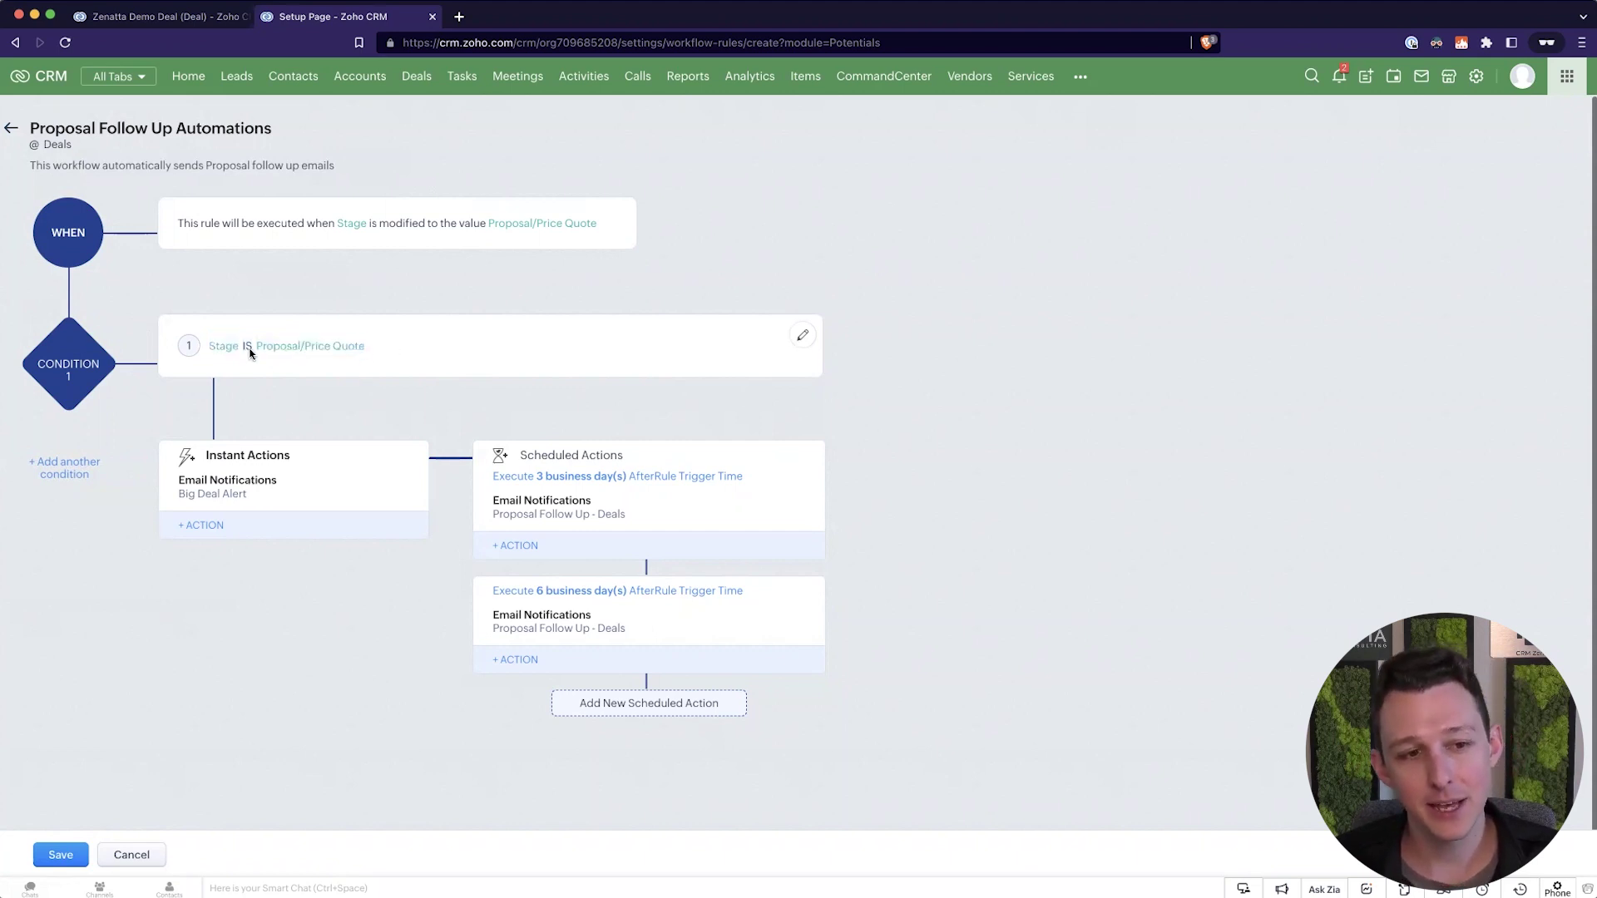
{"action": "triple_click", "coordinate": [366, 349]}
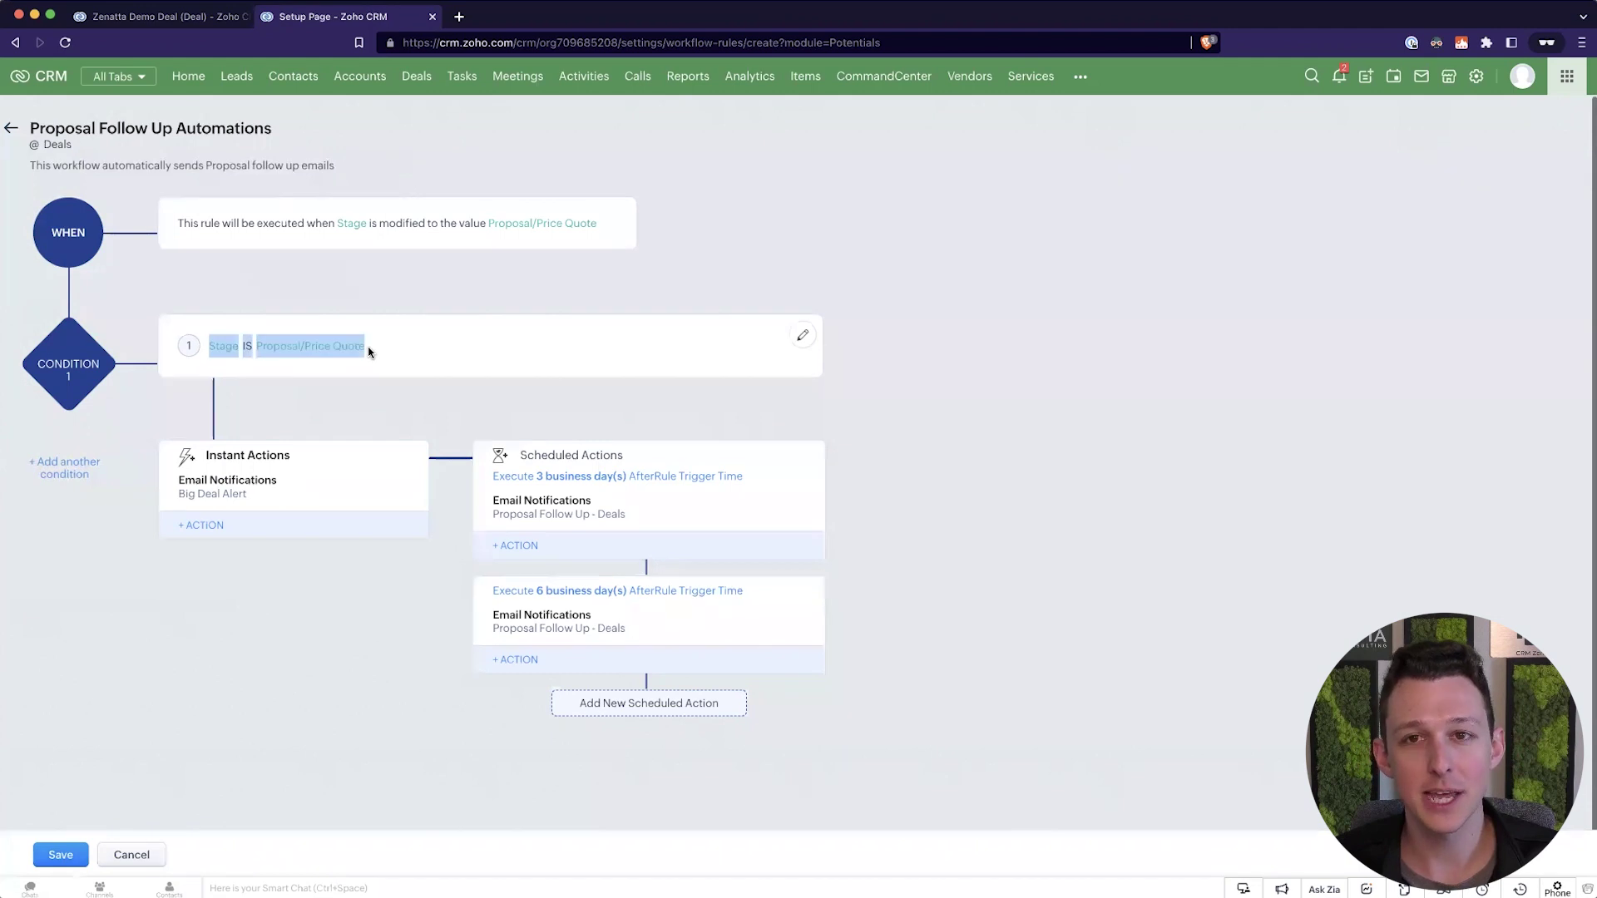
{"action": "left_click", "coordinate": [368, 352]}
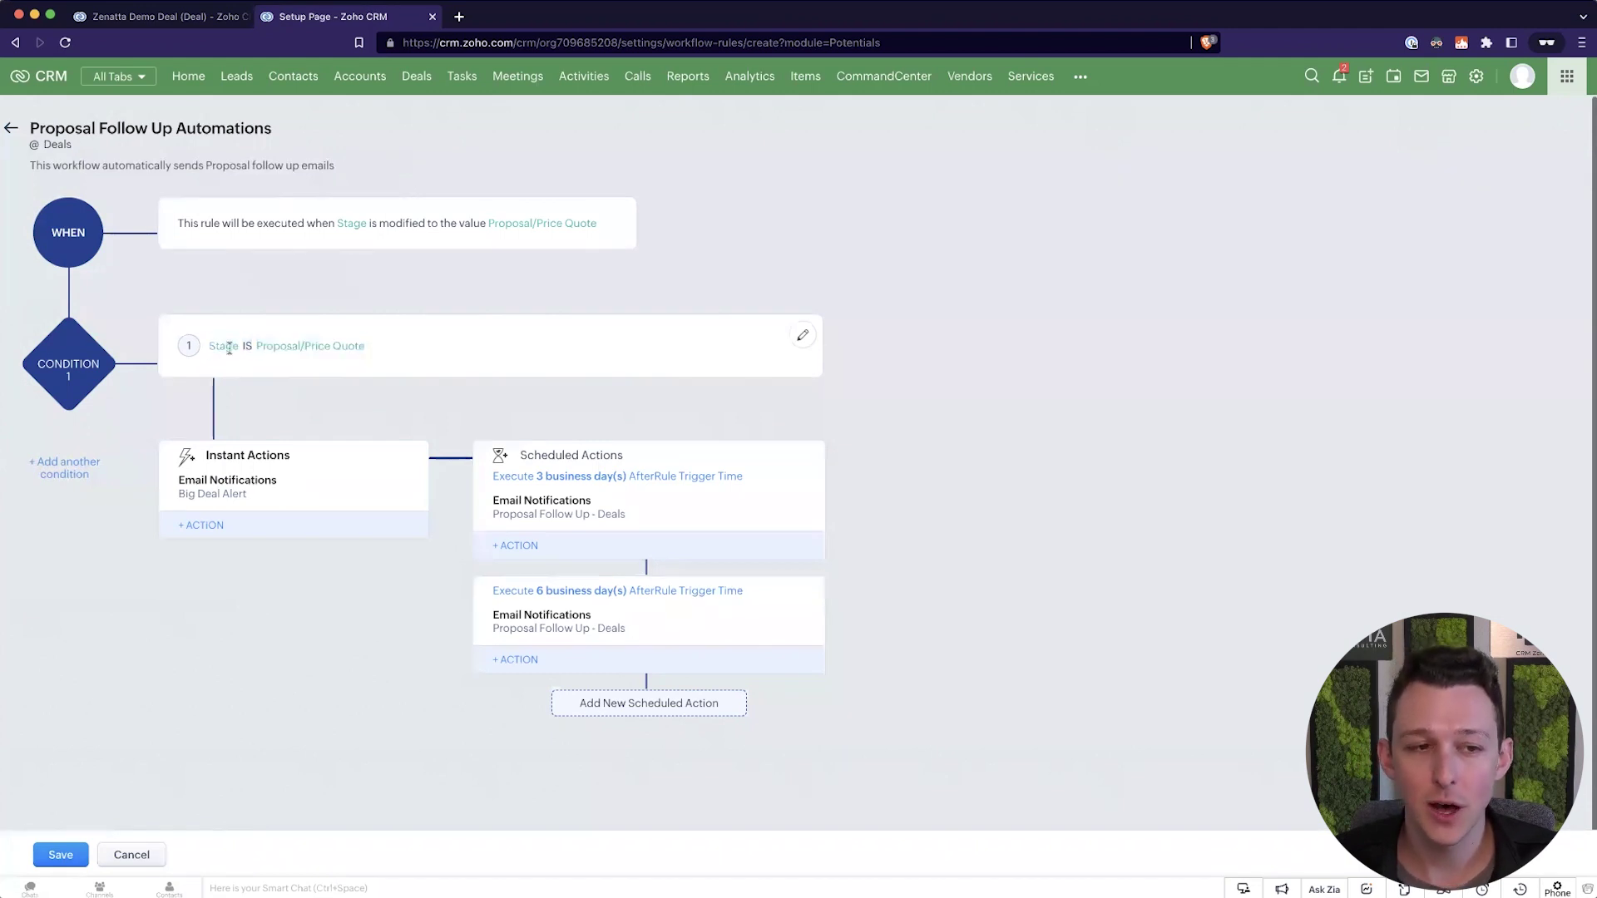
{"action": "left_click_drag", "start_coordinate": [366, 348], "coordinate": [265, 344]}
{"action": "left_click", "coordinate": [474, 327]}
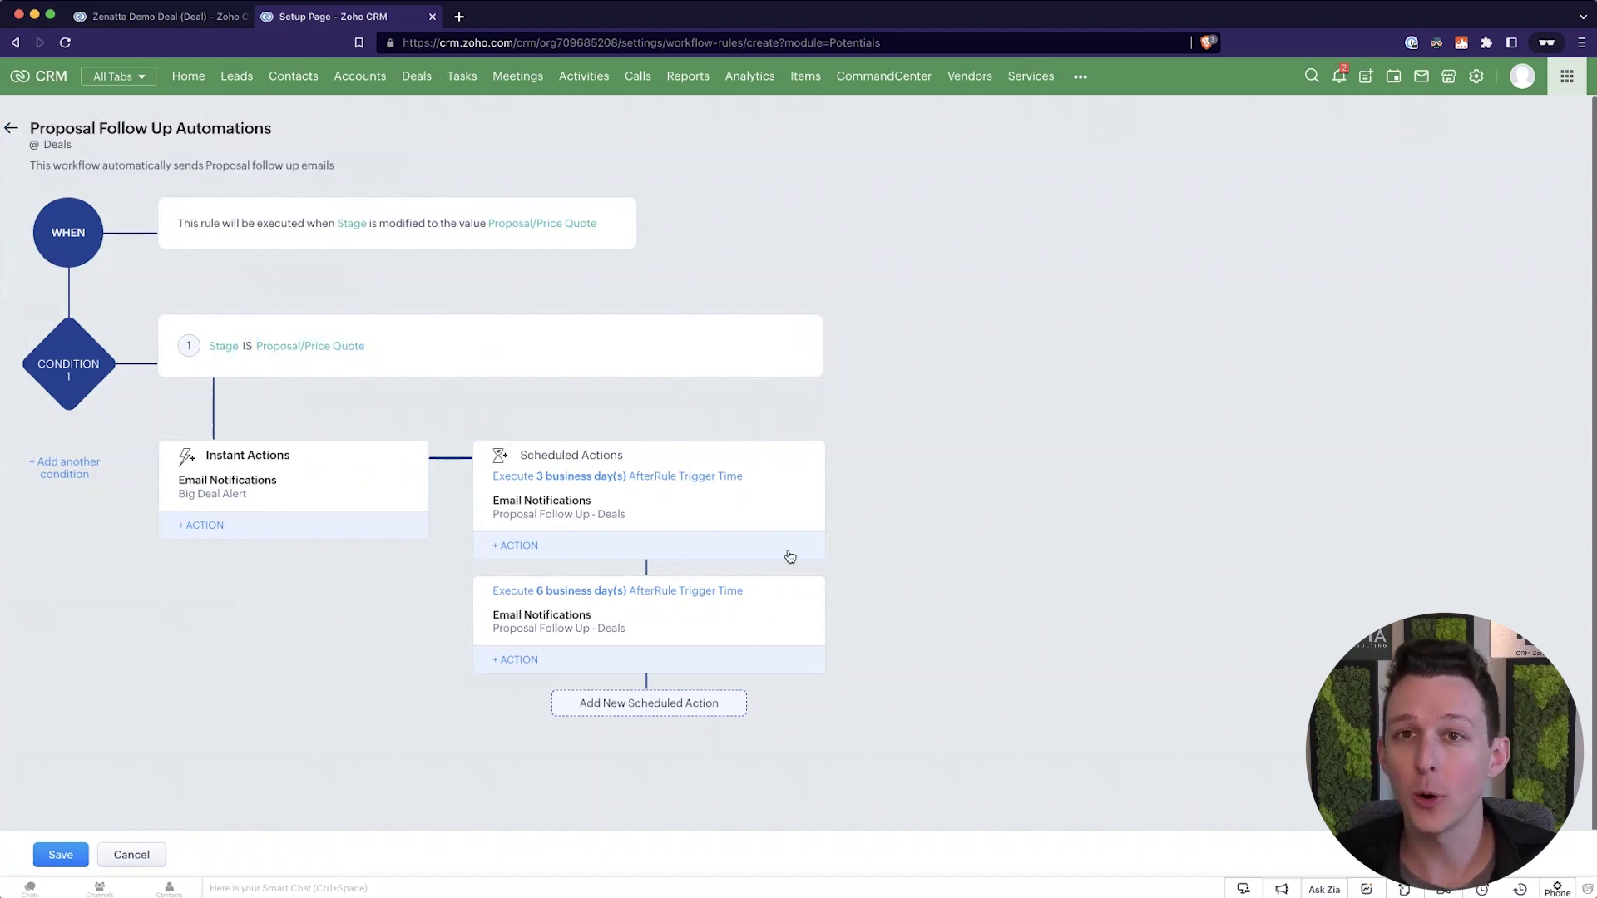
{"action": "left_click_drag", "start_coordinate": [424, 363], "coordinate": [256, 311]}
{"action": "left_click", "coordinate": [256, 311]}
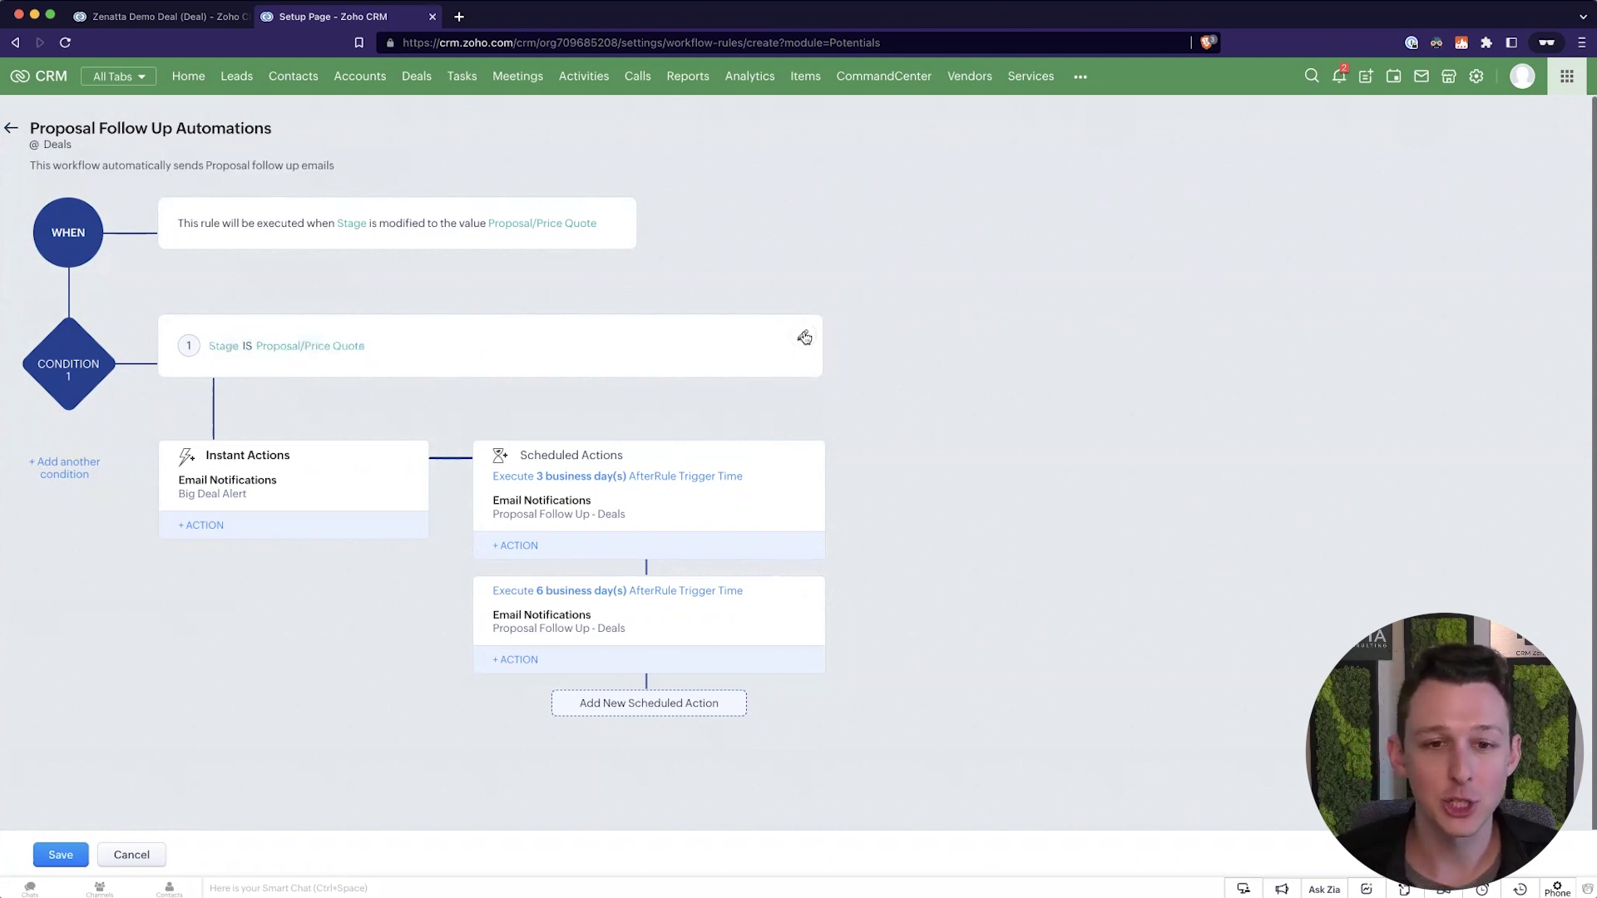
Set the rule's condition to apply to all deals for now.
{"action": "left_click", "coordinate": [762, 353]}
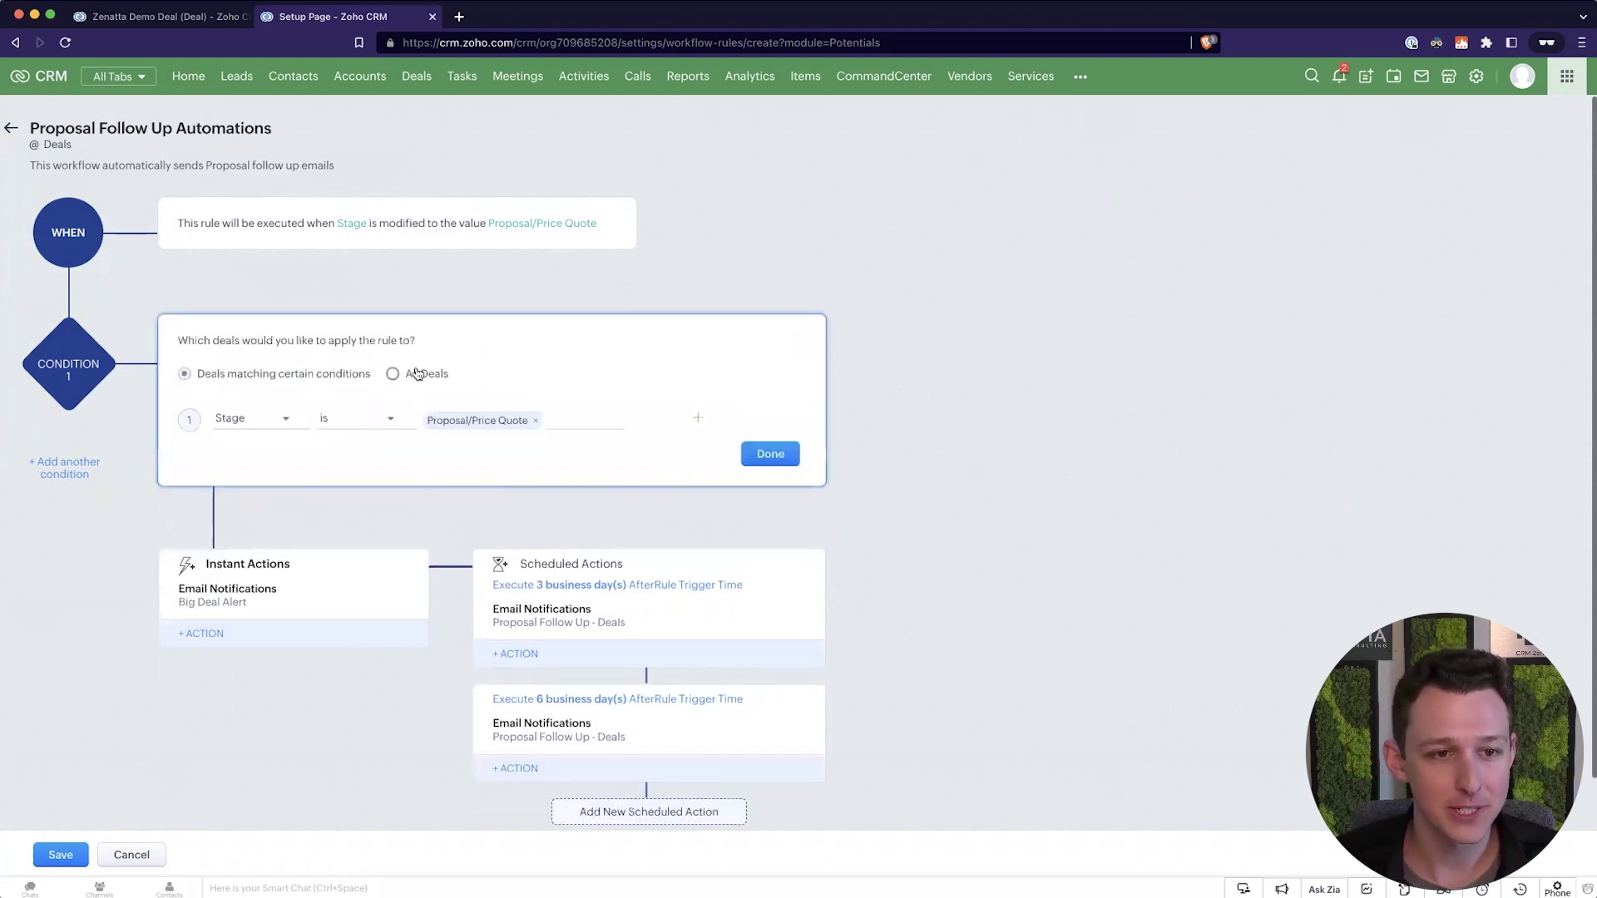
{"action": "left_click", "coordinate": [392, 373]}
{"action": "left_click", "coordinate": [771, 408]}
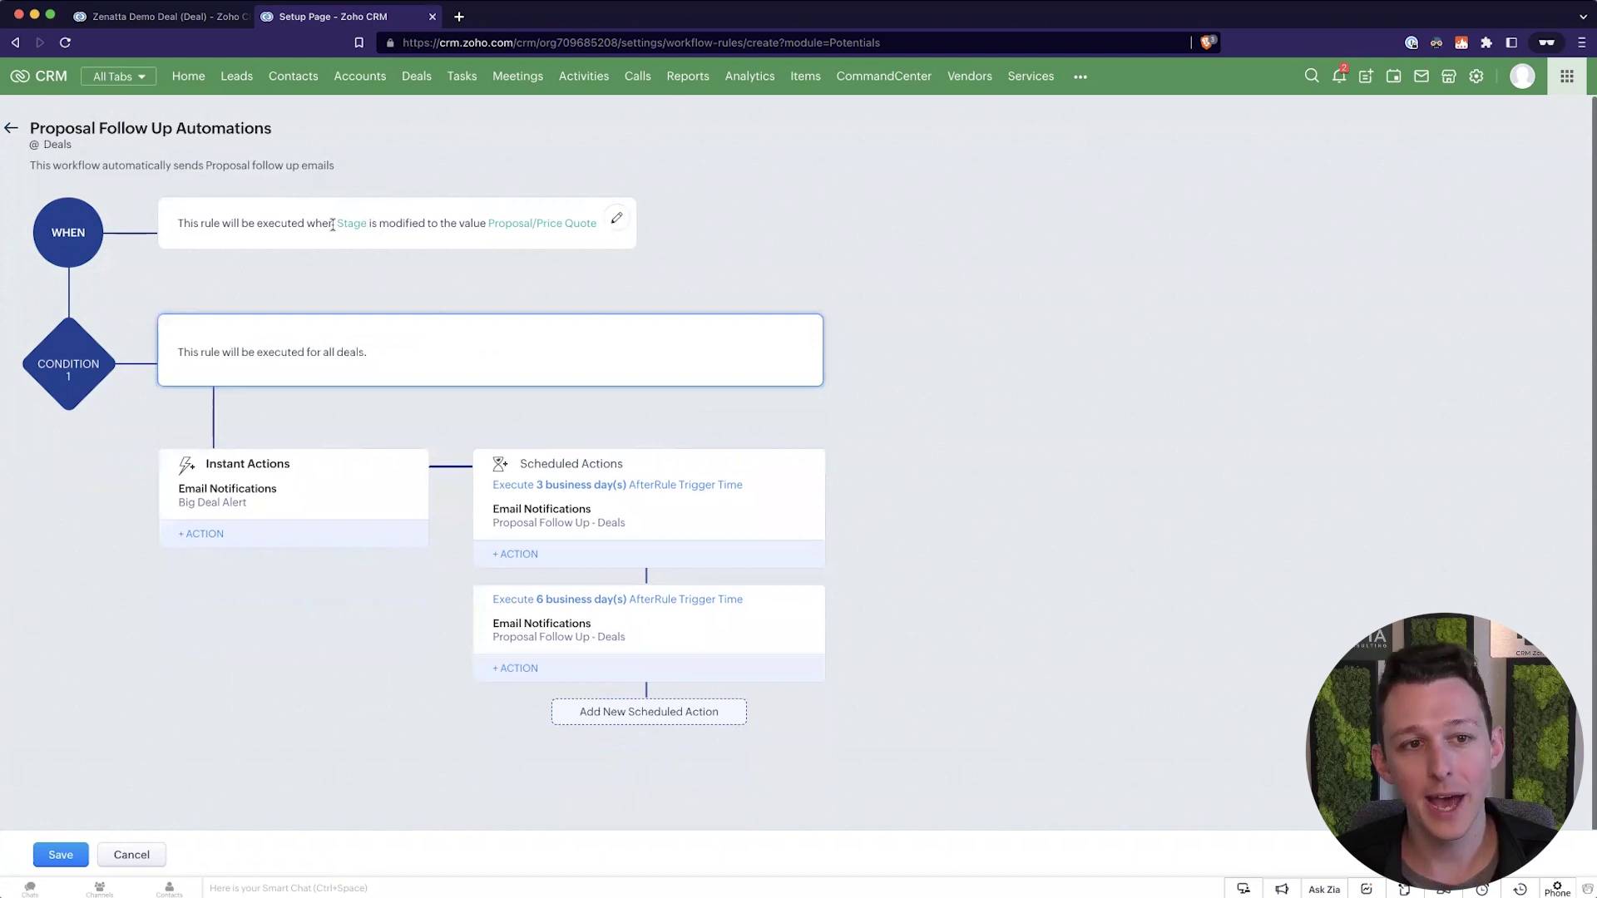
{"action": "left_click_drag", "start_coordinate": [333, 224], "coordinate": [512, 224]}
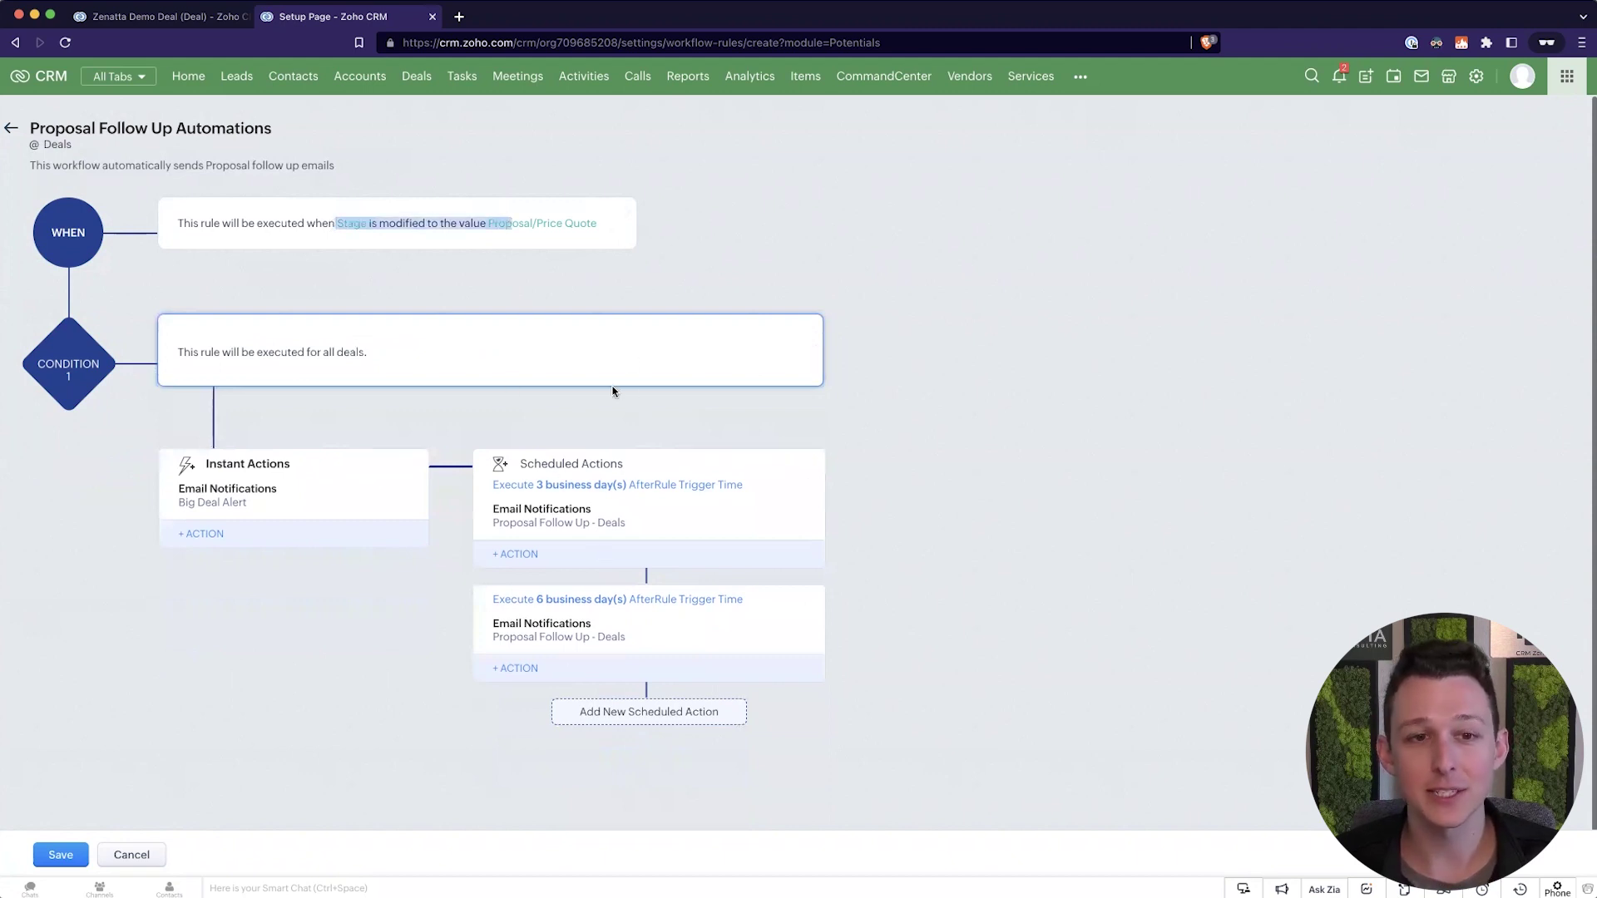
{"action": "left_click", "coordinate": [569, 380]}
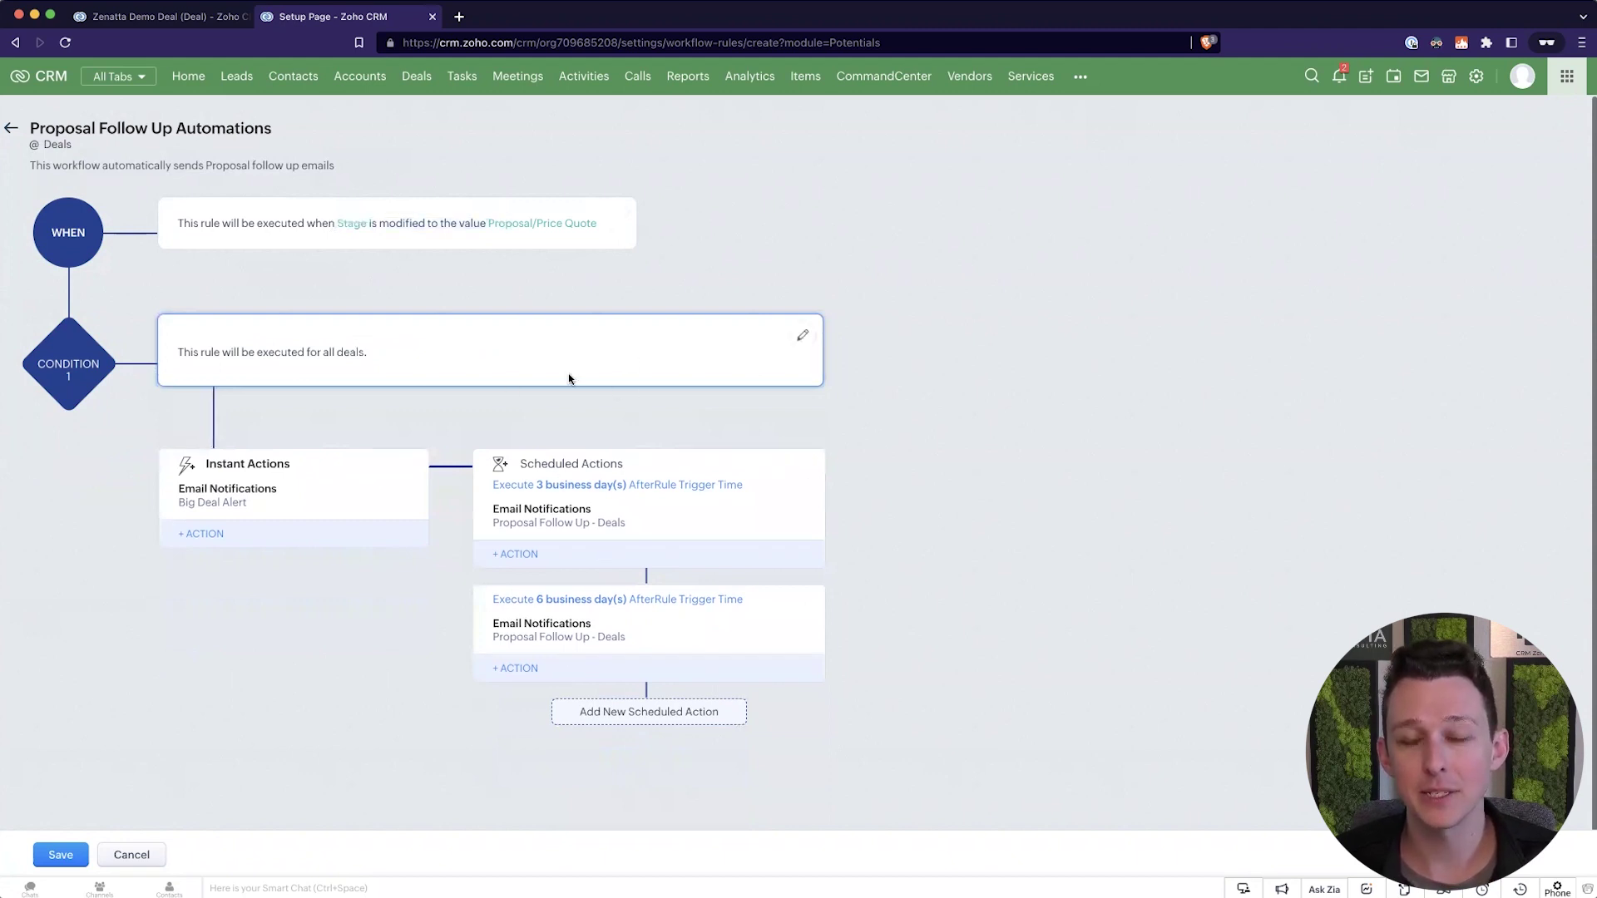
Restrict Condition 1 to deals whose Stage is Proposal/Price Quote and save the rule.
{"action": "left_click", "coordinate": [803, 335]}
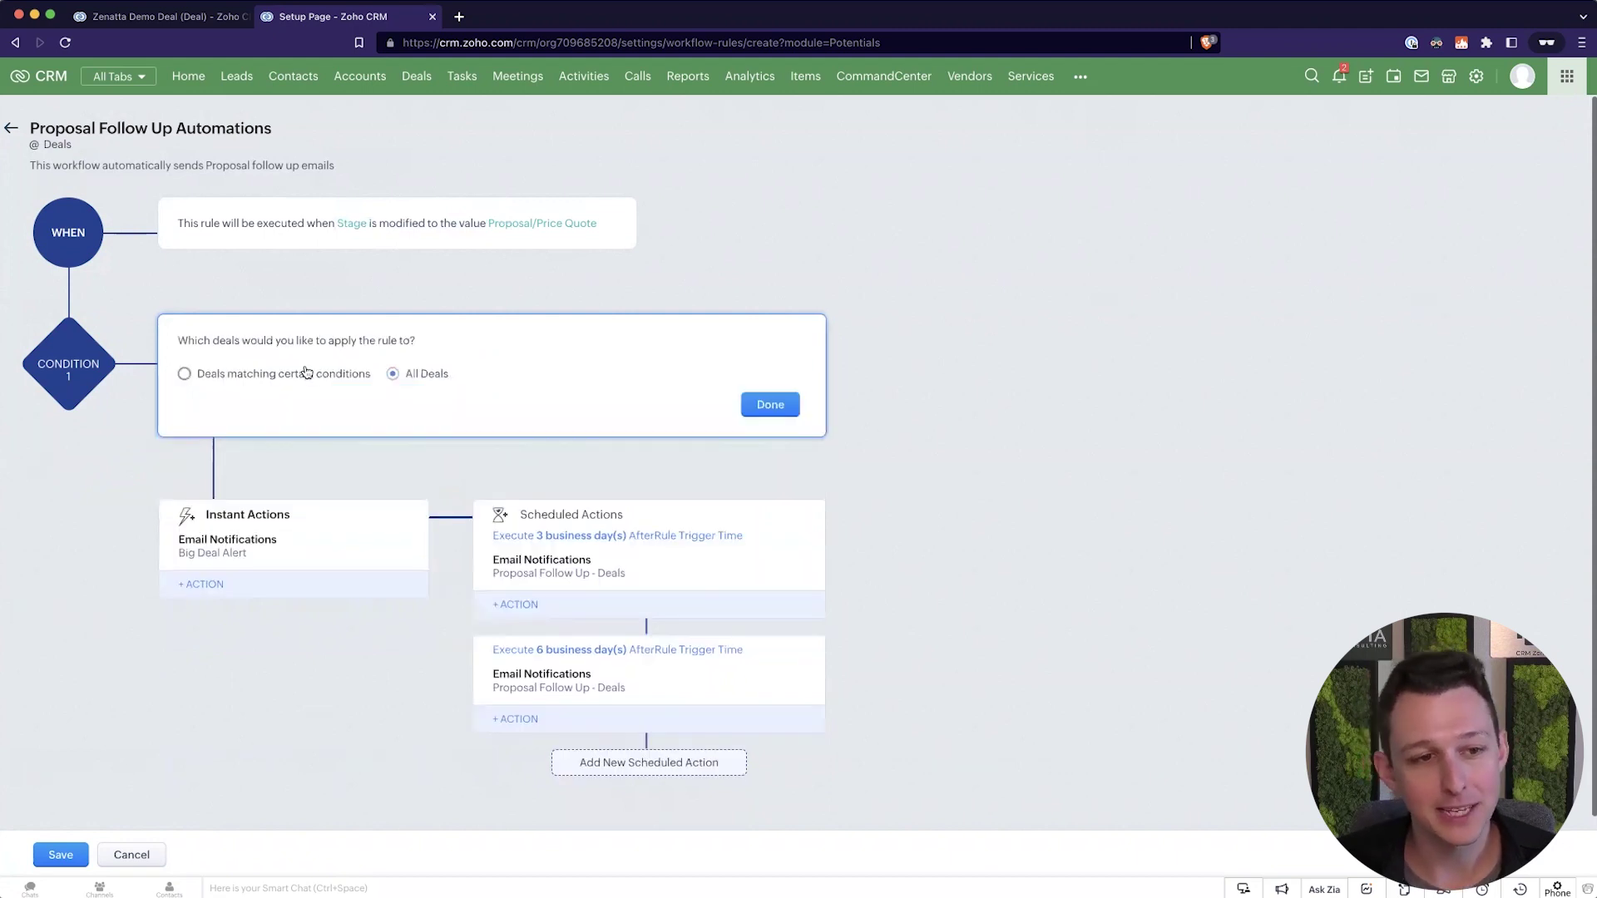
{"action": "left_click", "coordinate": [306, 372]}
{"action": "left_click", "coordinate": [265, 420]}
{"action": "type", "text": "stage"}
{"action": "left_click", "coordinate": [250, 466]}
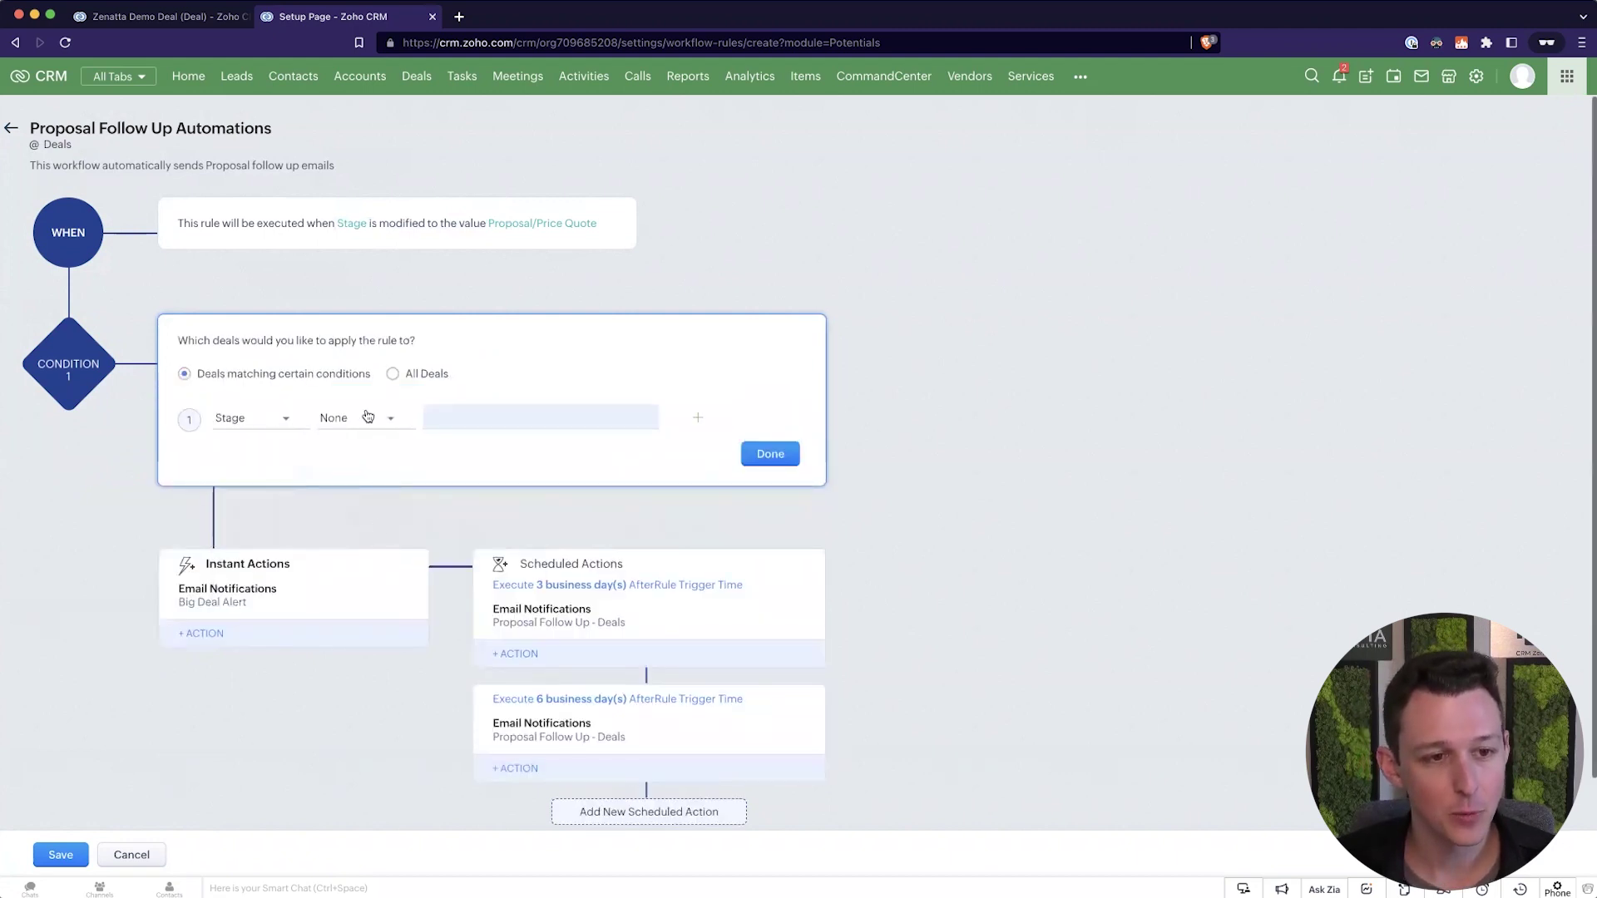
{"action": "left_click", "coordinate": [368, 416]}
{"action": "scroll", "coordinate": [371, 532], "scroll_direction": "down", "scroll_amount": 1}
{"action": "scroll", "coordinate": [376, 512], "scroll_direction": "up", "scroll_amount": 1}
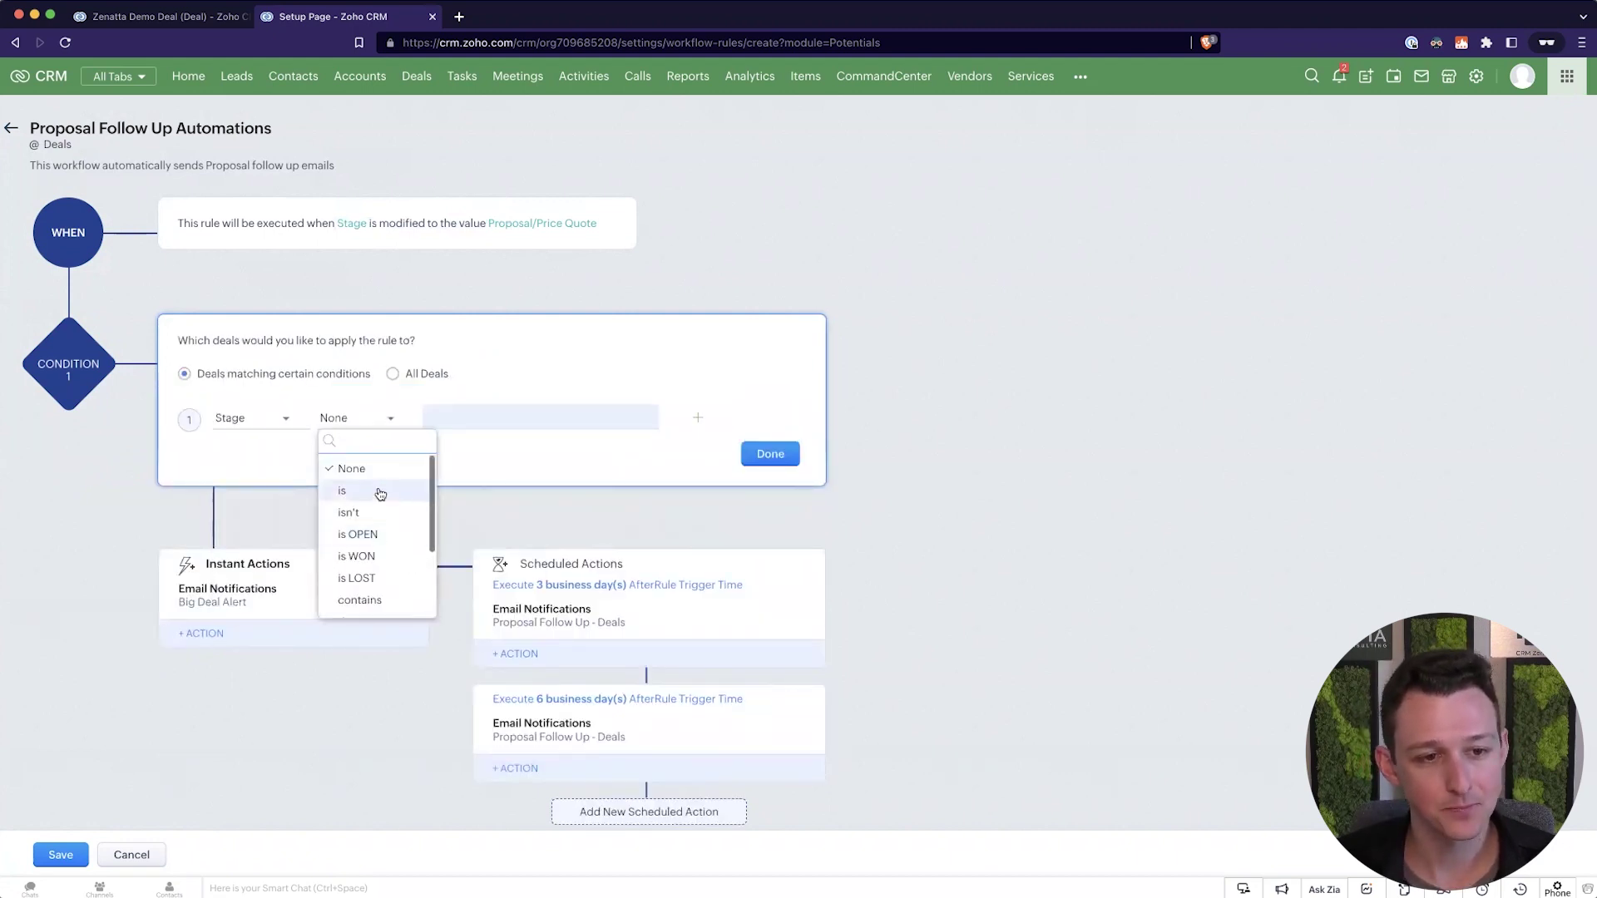
{"action": "left_click", "coordinate": [380, 495]}
{"action": "scroll", "coordinate": [531, 511], "scroll_direction": "down", "scroll_amount": 1}
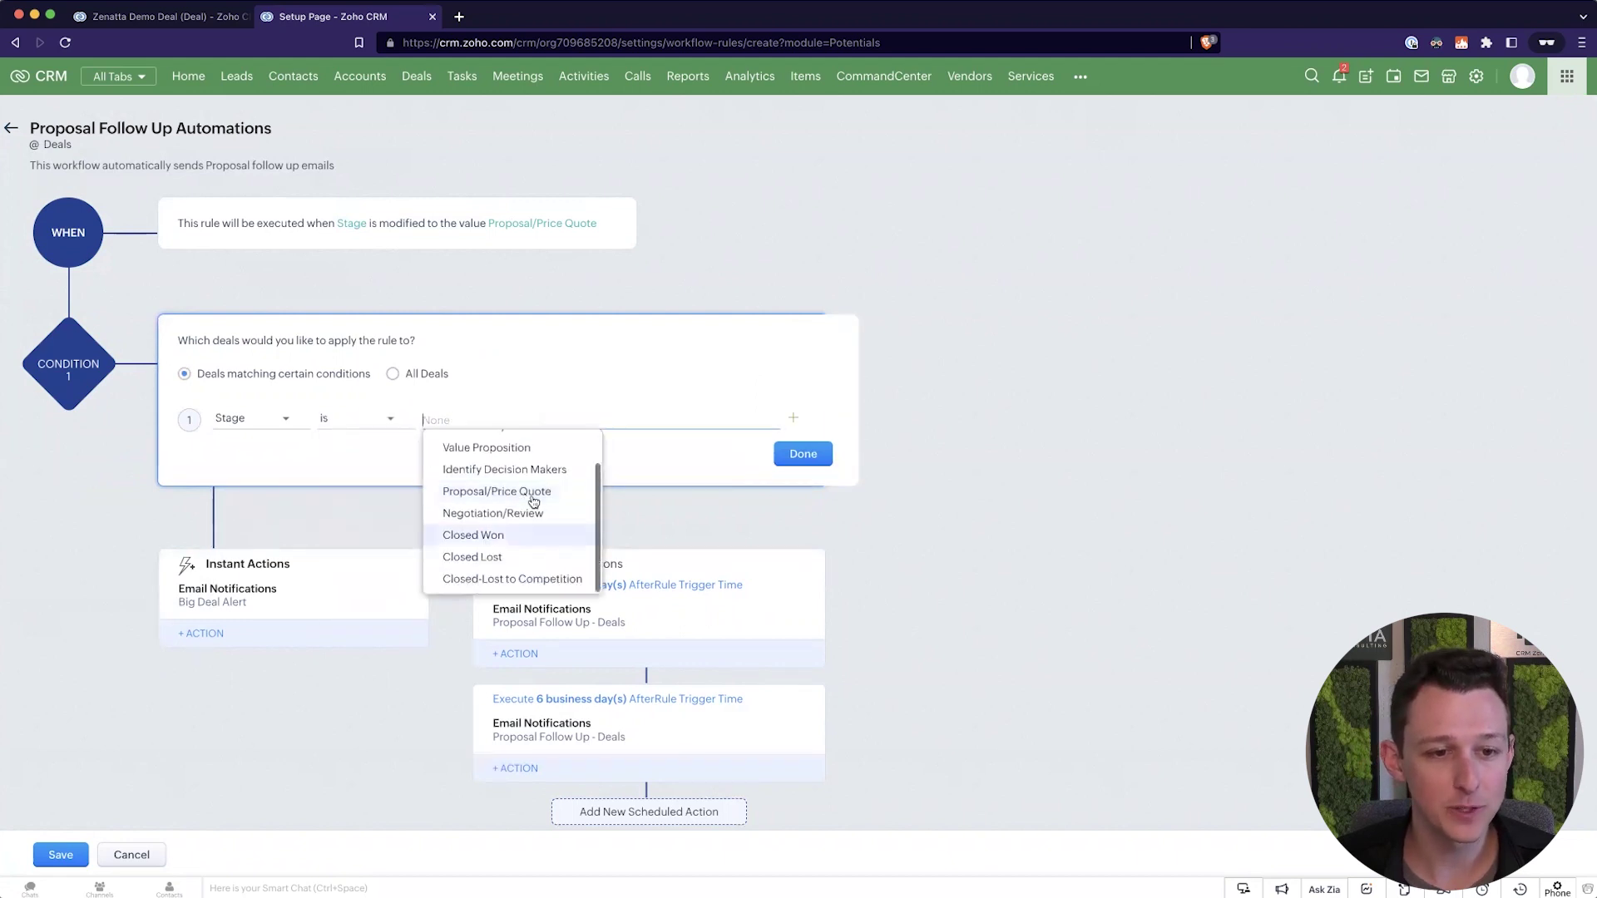
{"action": "left_click", "coordinate": [533, 497]}
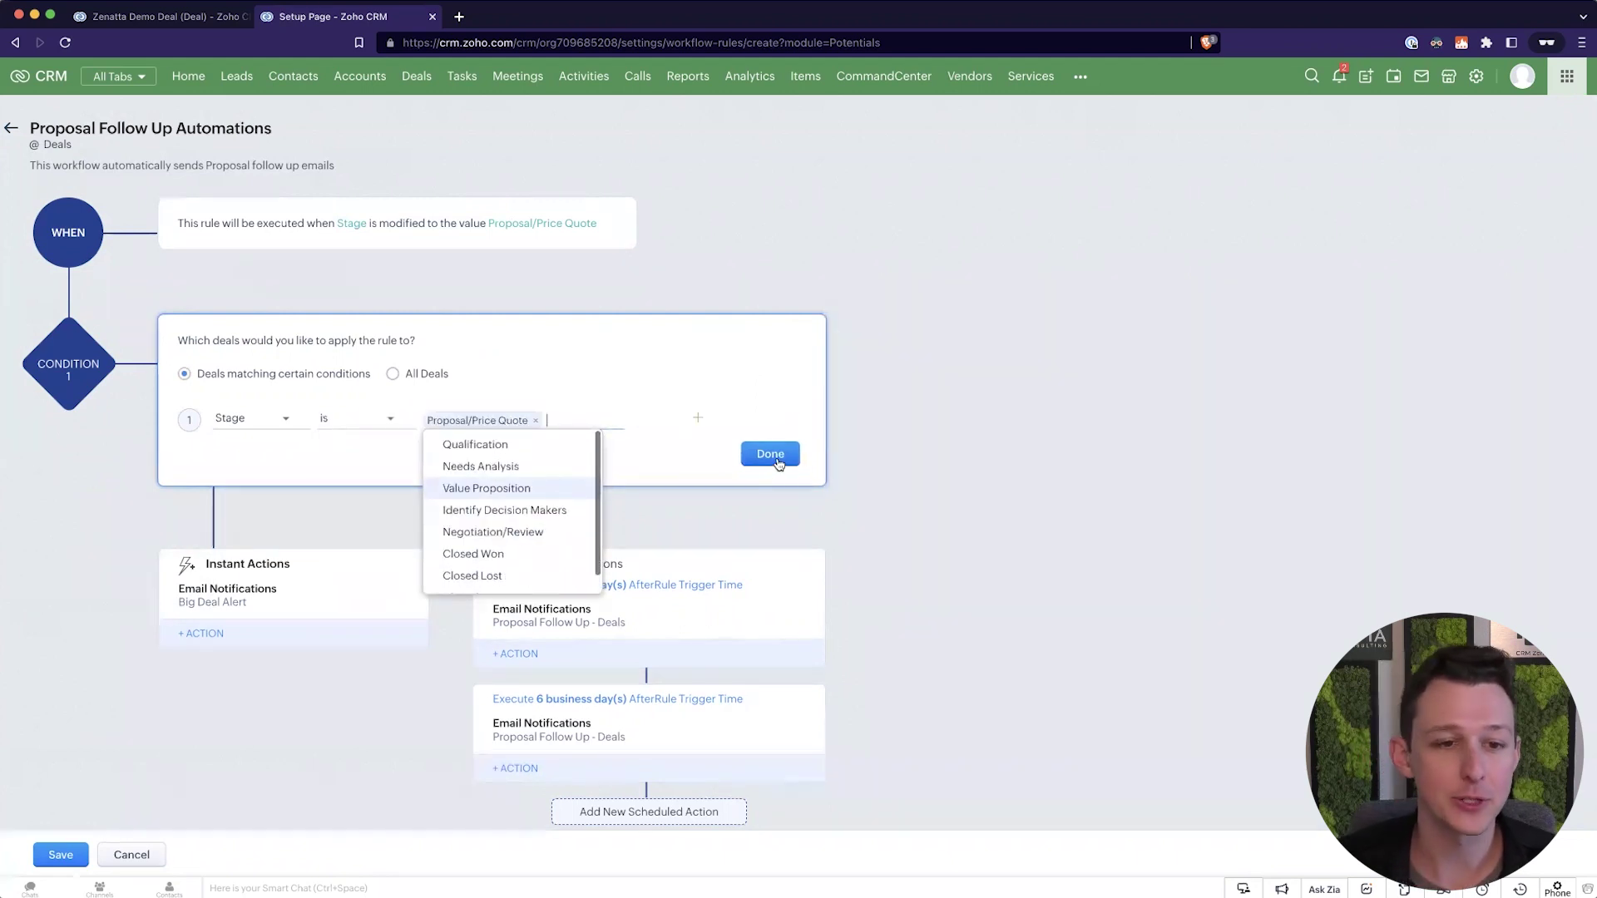
{"action": "left_click", "coordinate": [778, 463]}
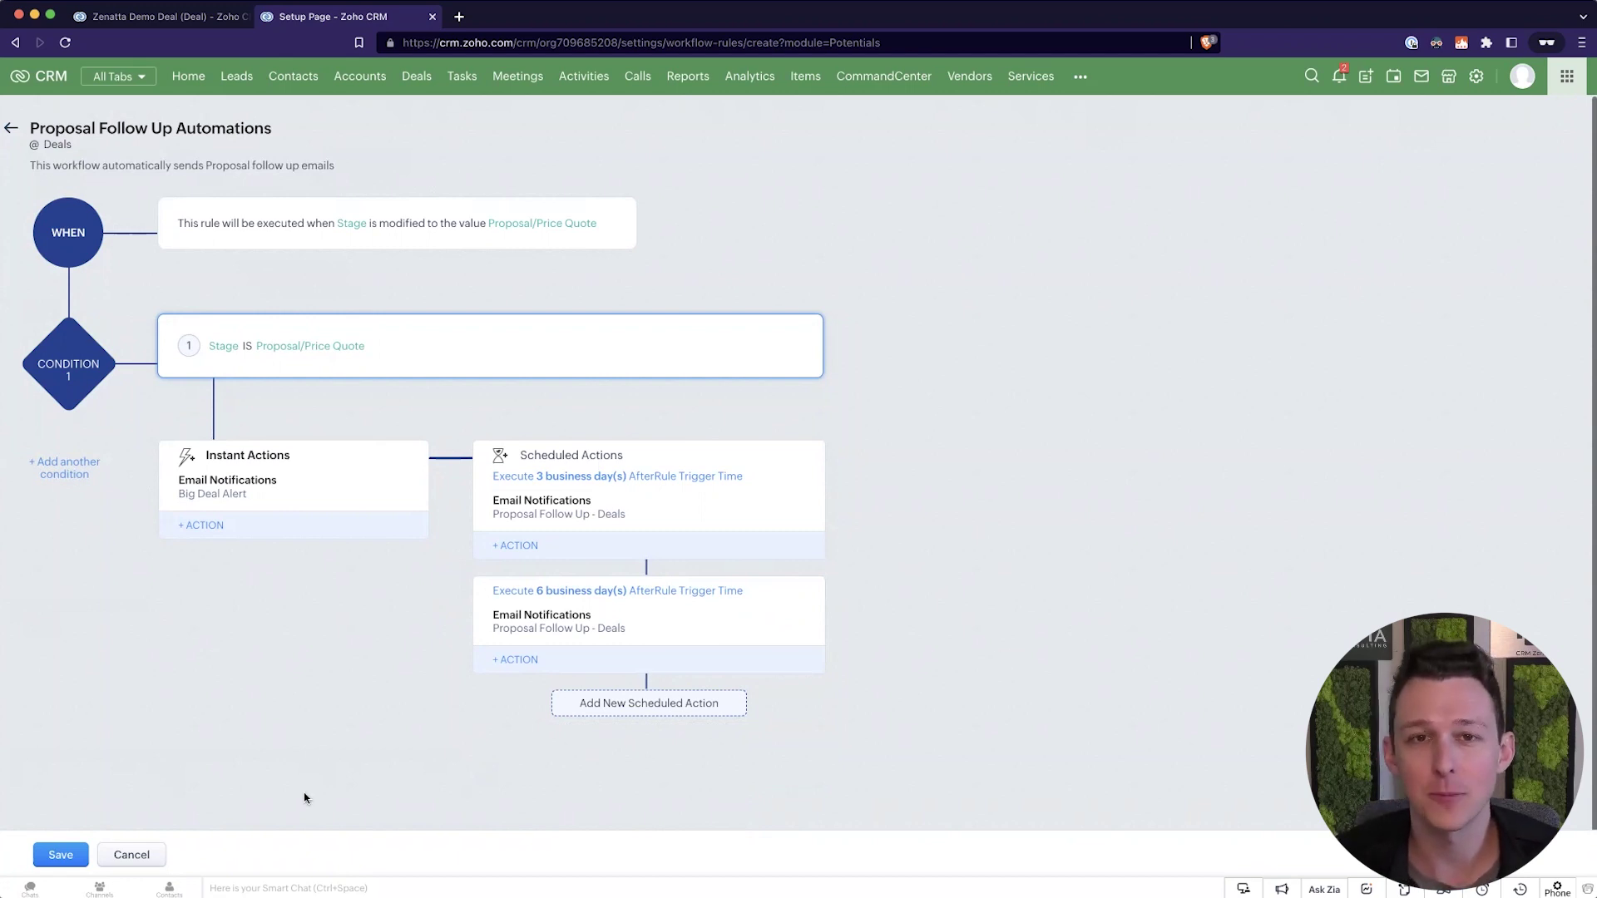
{"action": "left_click", "coordinate": [73, 852]}
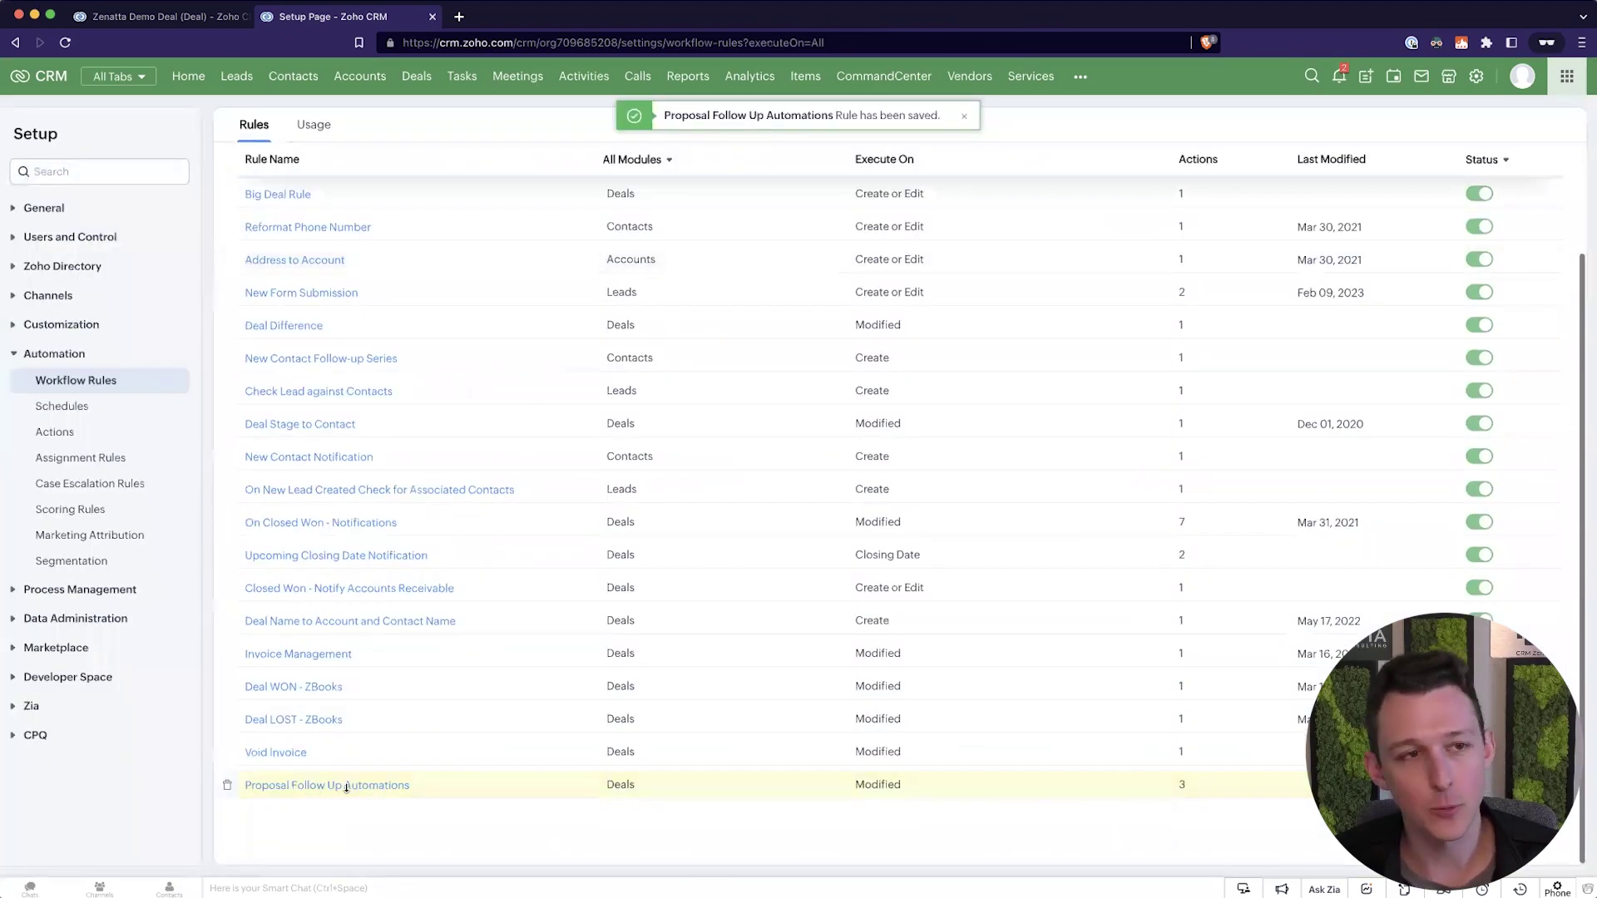
Move the Zenatta Demo Deal to the Proposal/Price Quote stage and reload the page.
{"action": "key", "text": "ctrl+shift+Tab"}
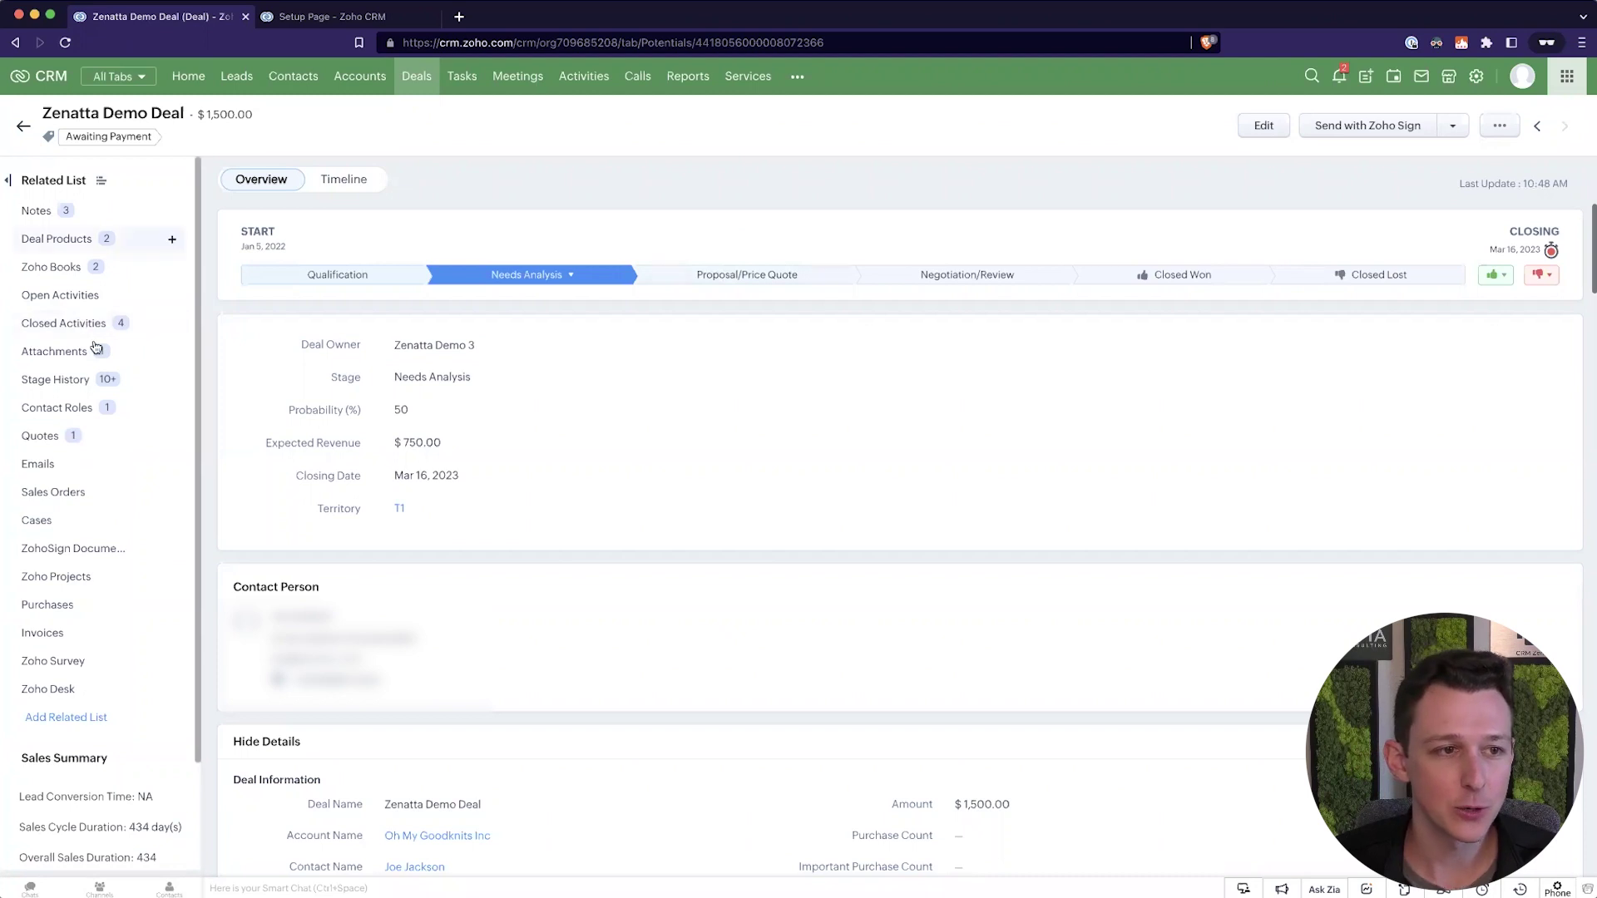
{"action": "scroll", "coordinate": [513, 481], "scroll_direction": "down", "scroll_amount": 4}
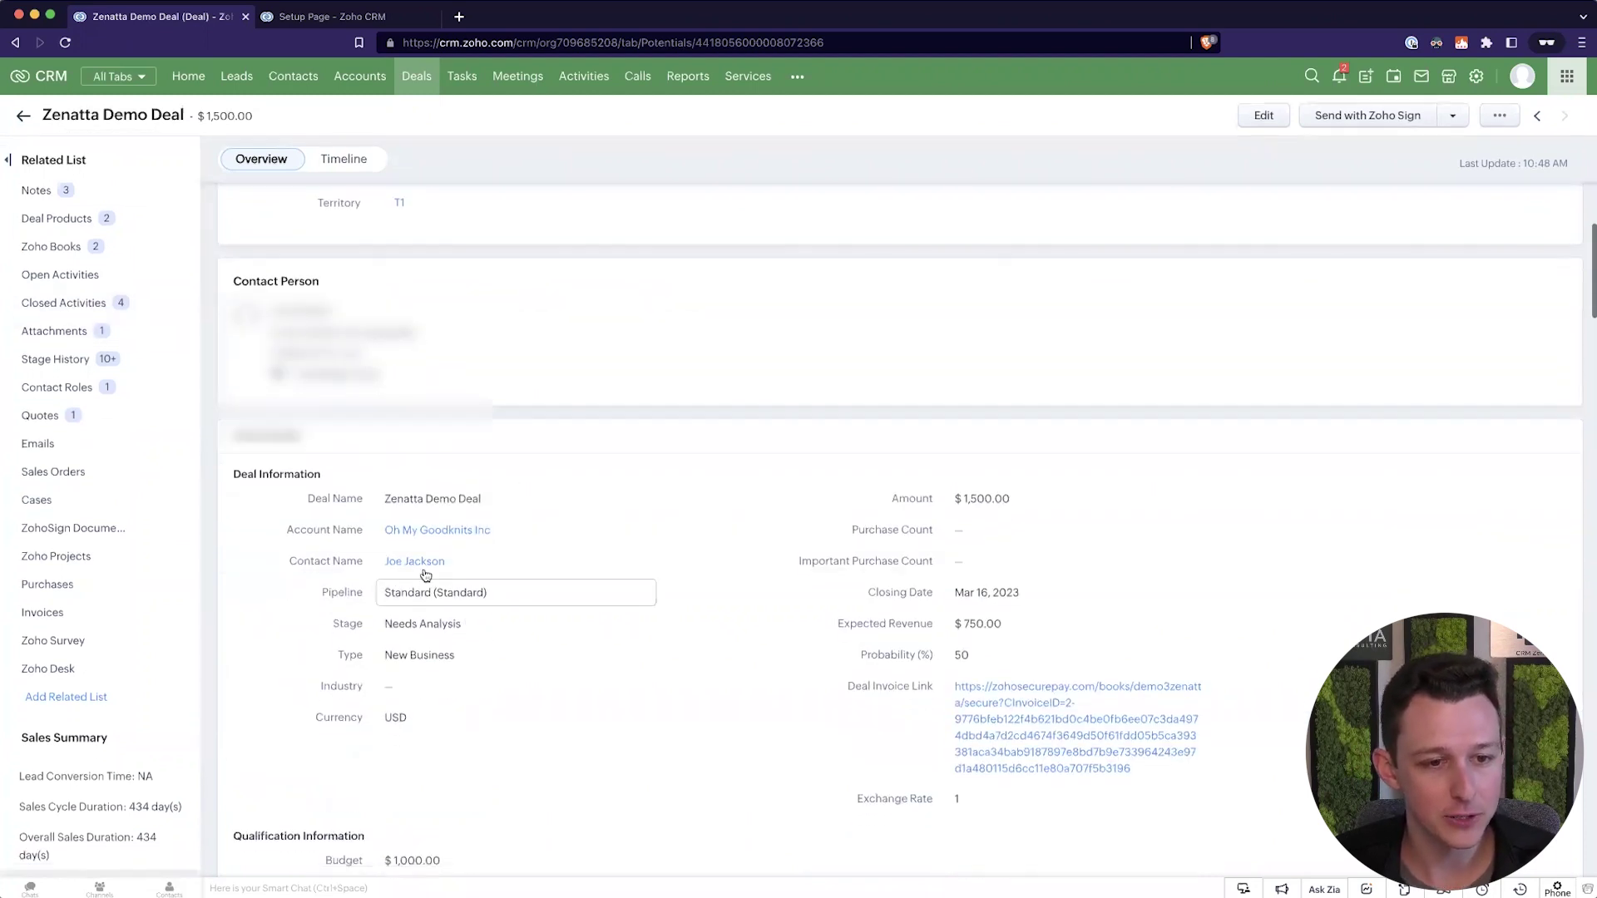
{"action": "scroll", "coordinate": [437, 551], "scroll_direction": "up", "scroll_amount": 4}
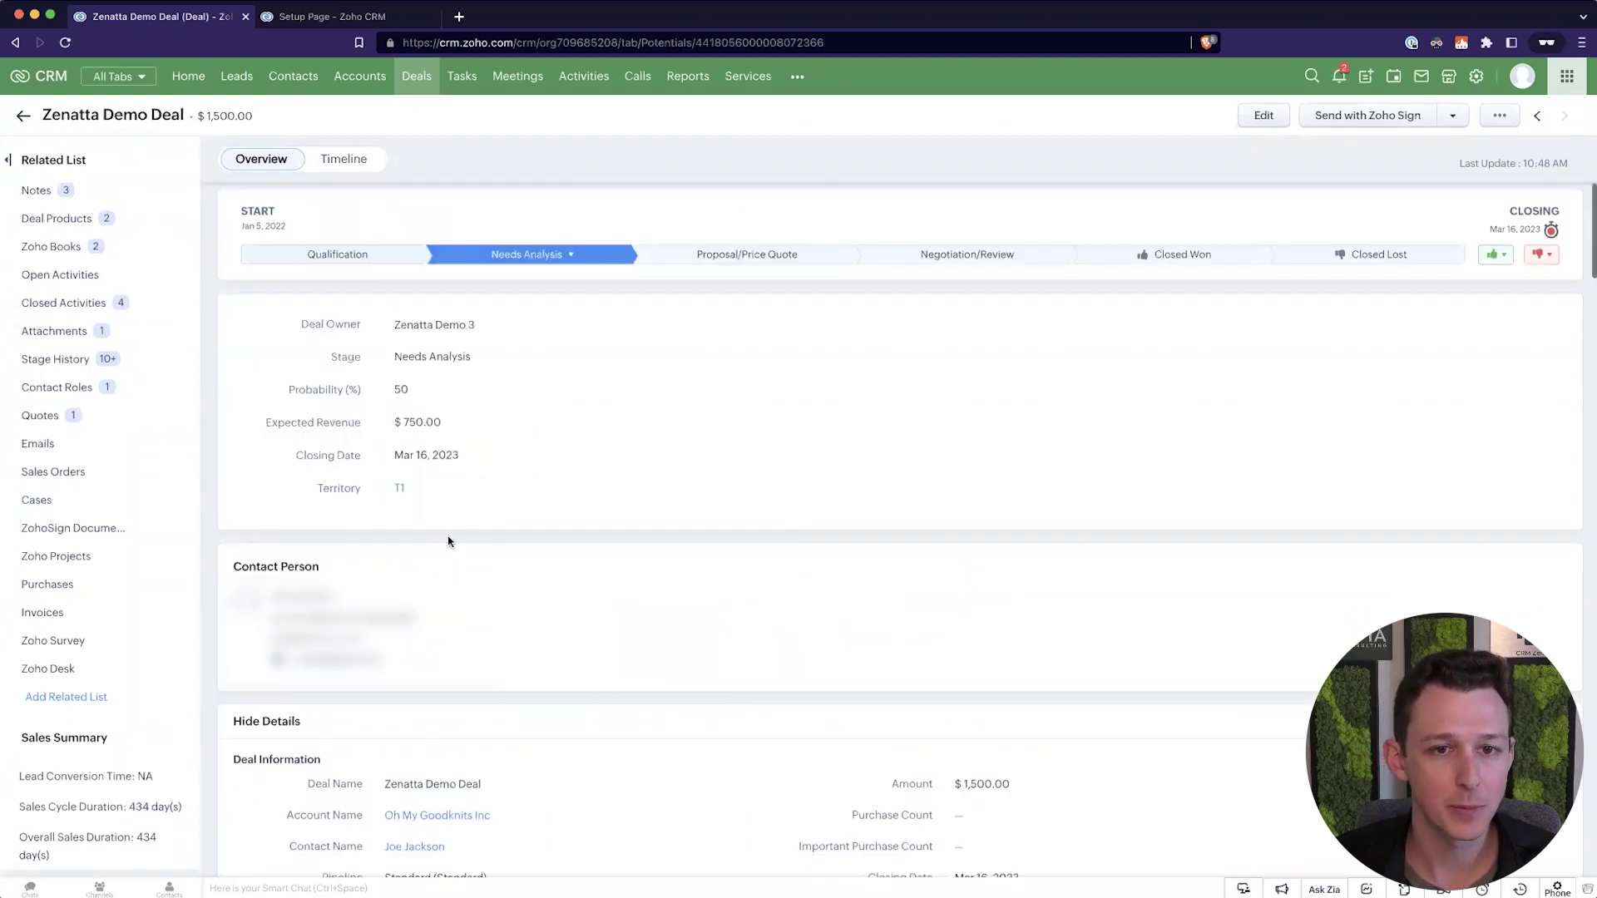
{"action": "left_click", "coordinate": [766, 281]}
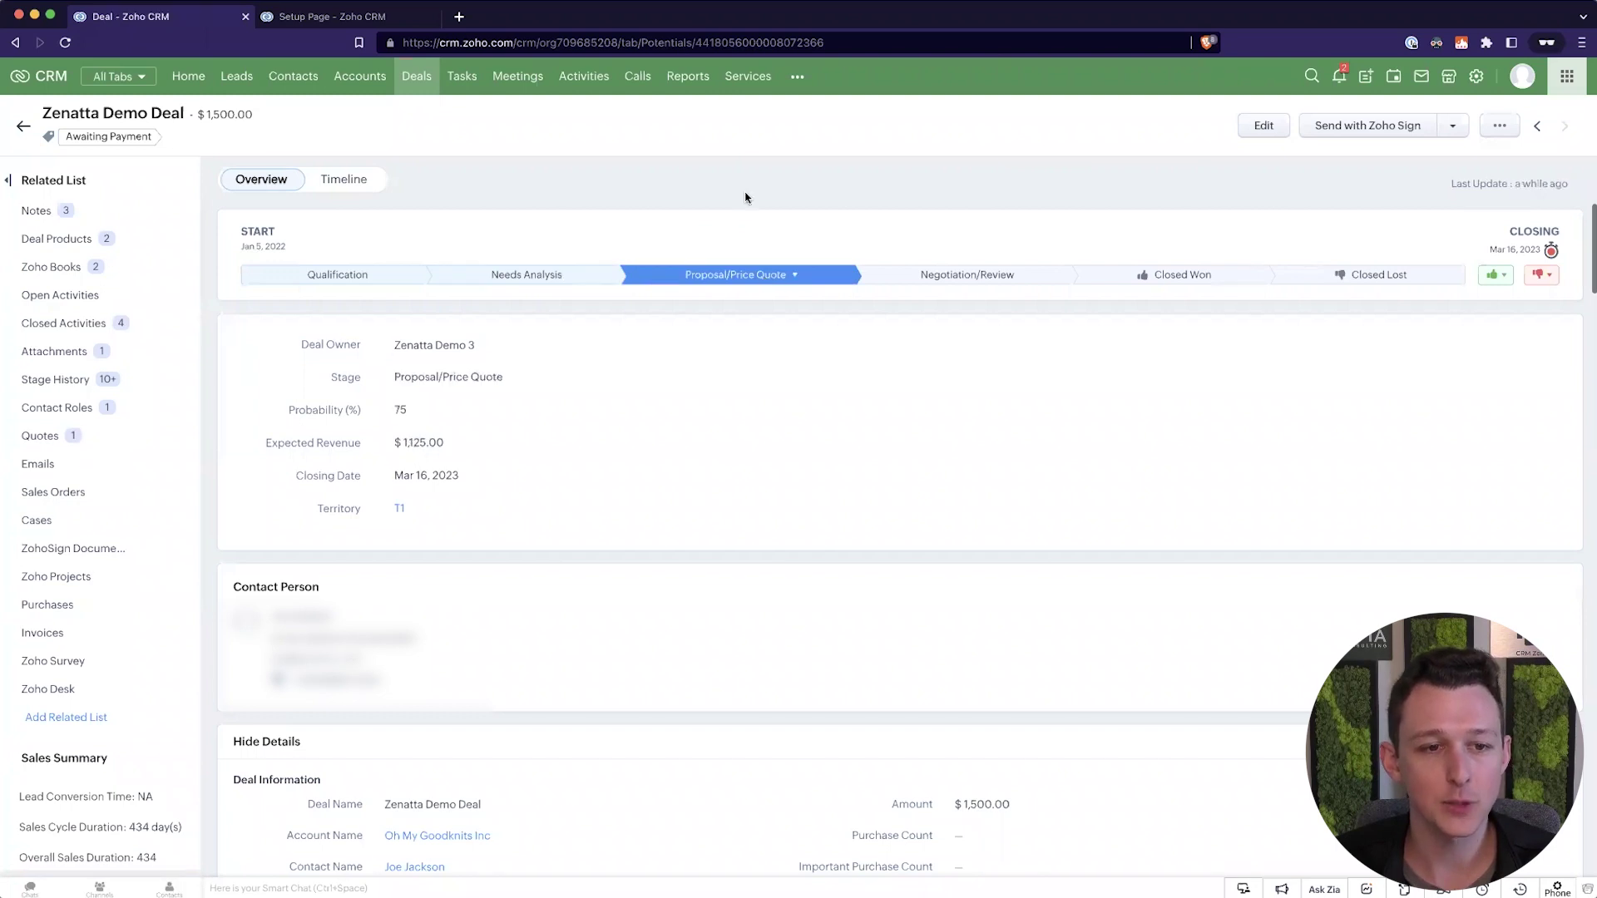
{"action": "left_click", "coordinate": [65, 44]}
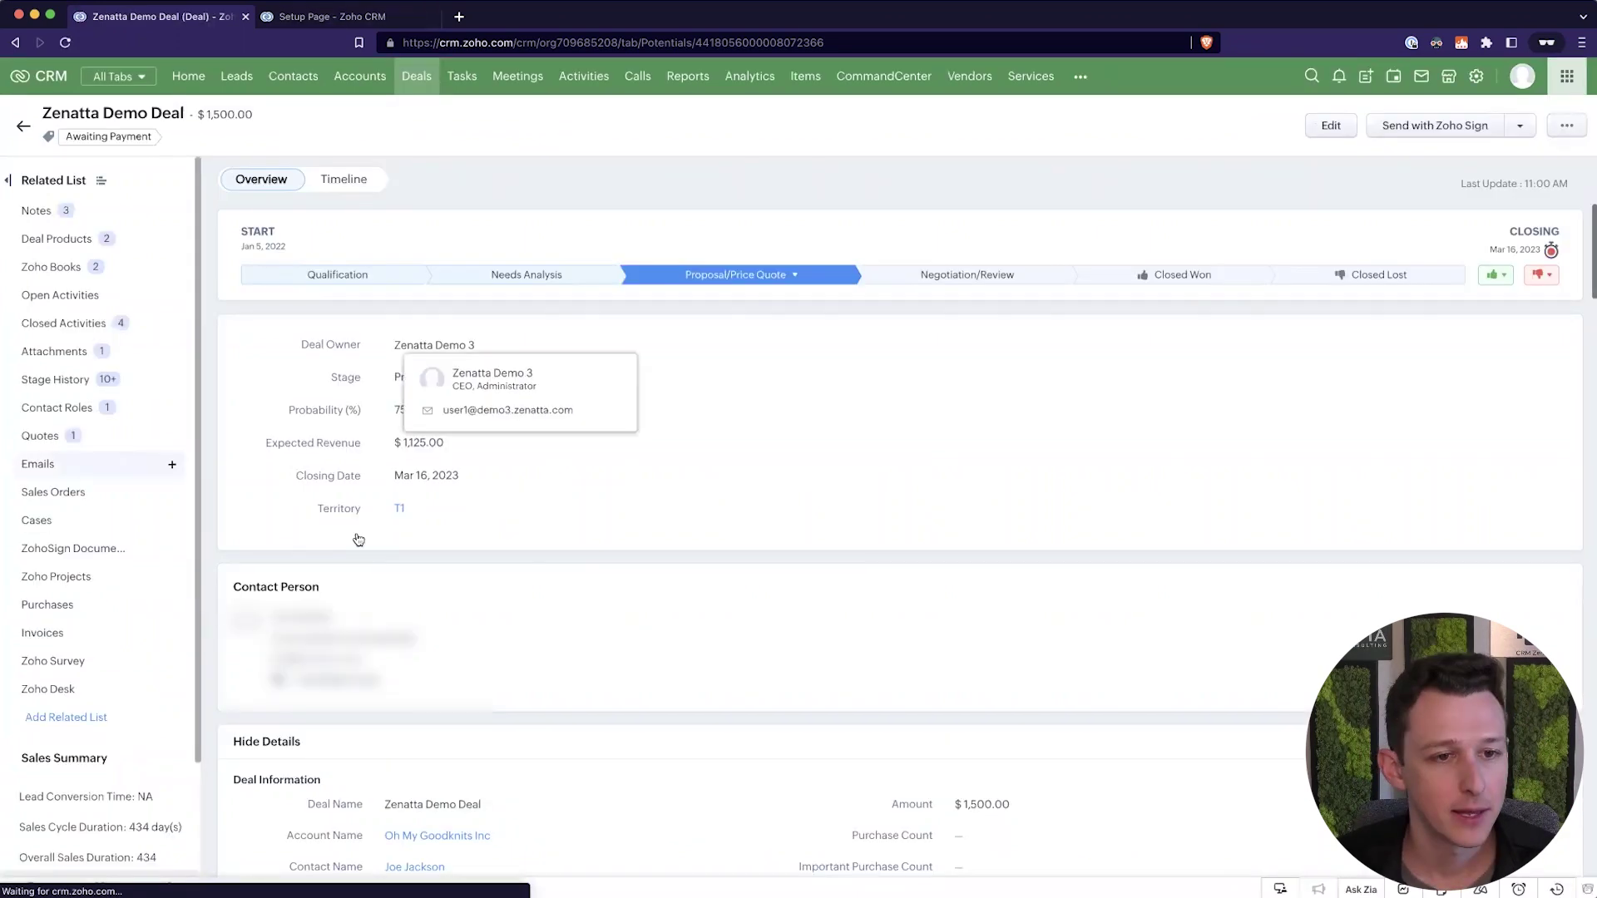
Review the deal's Timeline showing Proposal Follow Up - Deals emails queued for Mar 28 and Mar 31.
{"action": "left_click", "coordinate": [344, 182]}
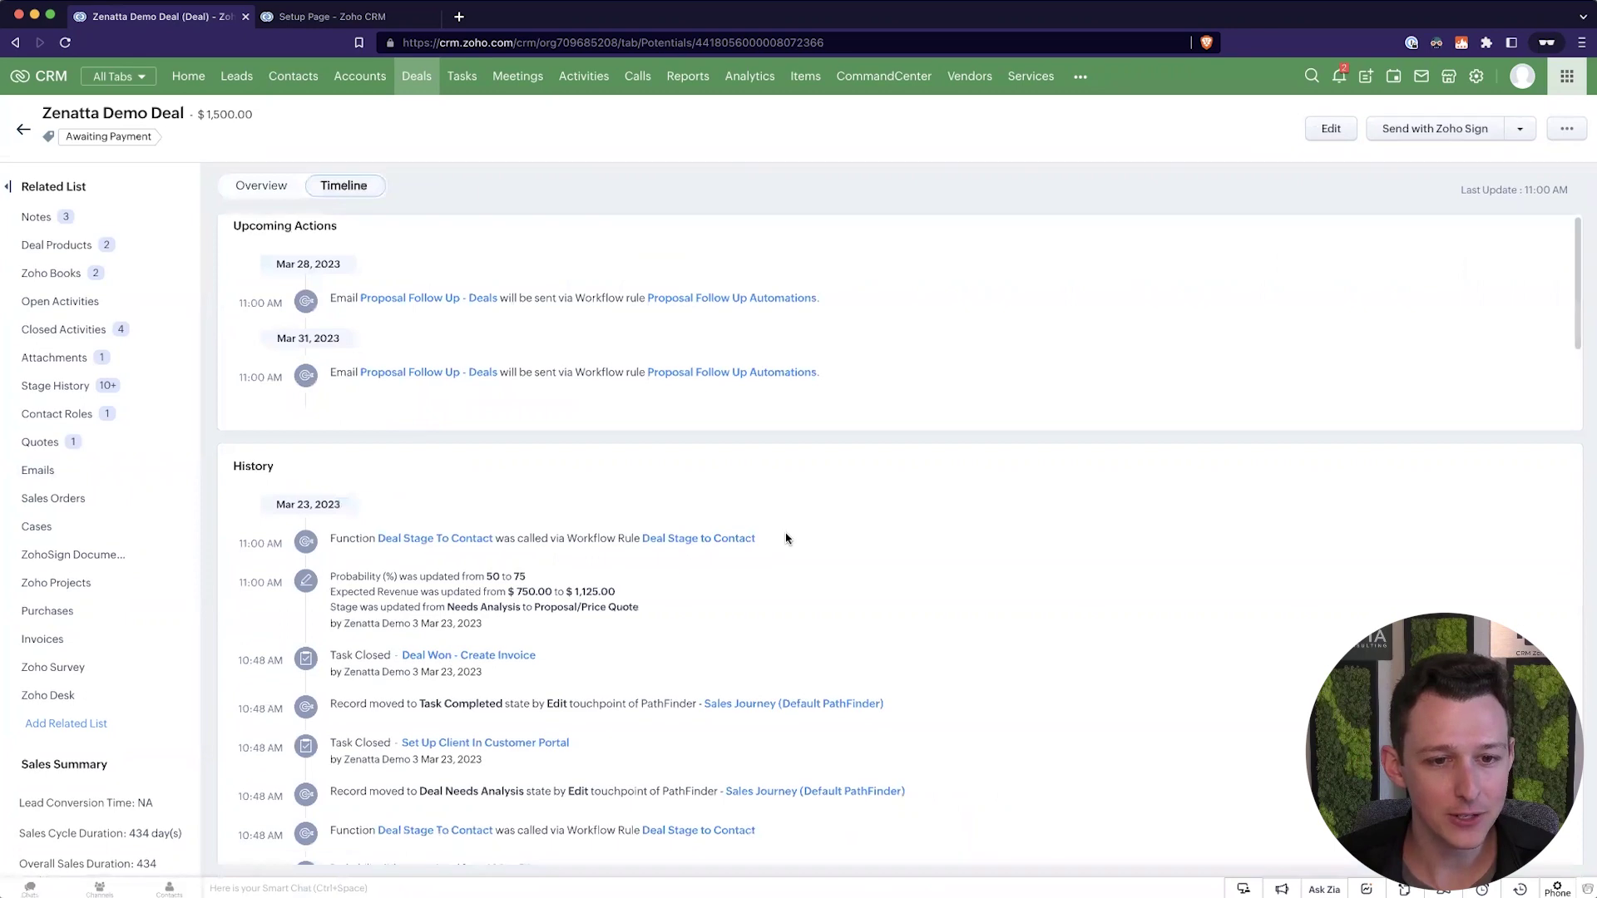
{"action": "scroll", "coordinate": [786, 539], "scroll_direction": "down", "scroll_amount": 2}
{"action": "scroll", "coordinate": [786, 539], "scroll_direction": "up", "scroll_amount": 2}
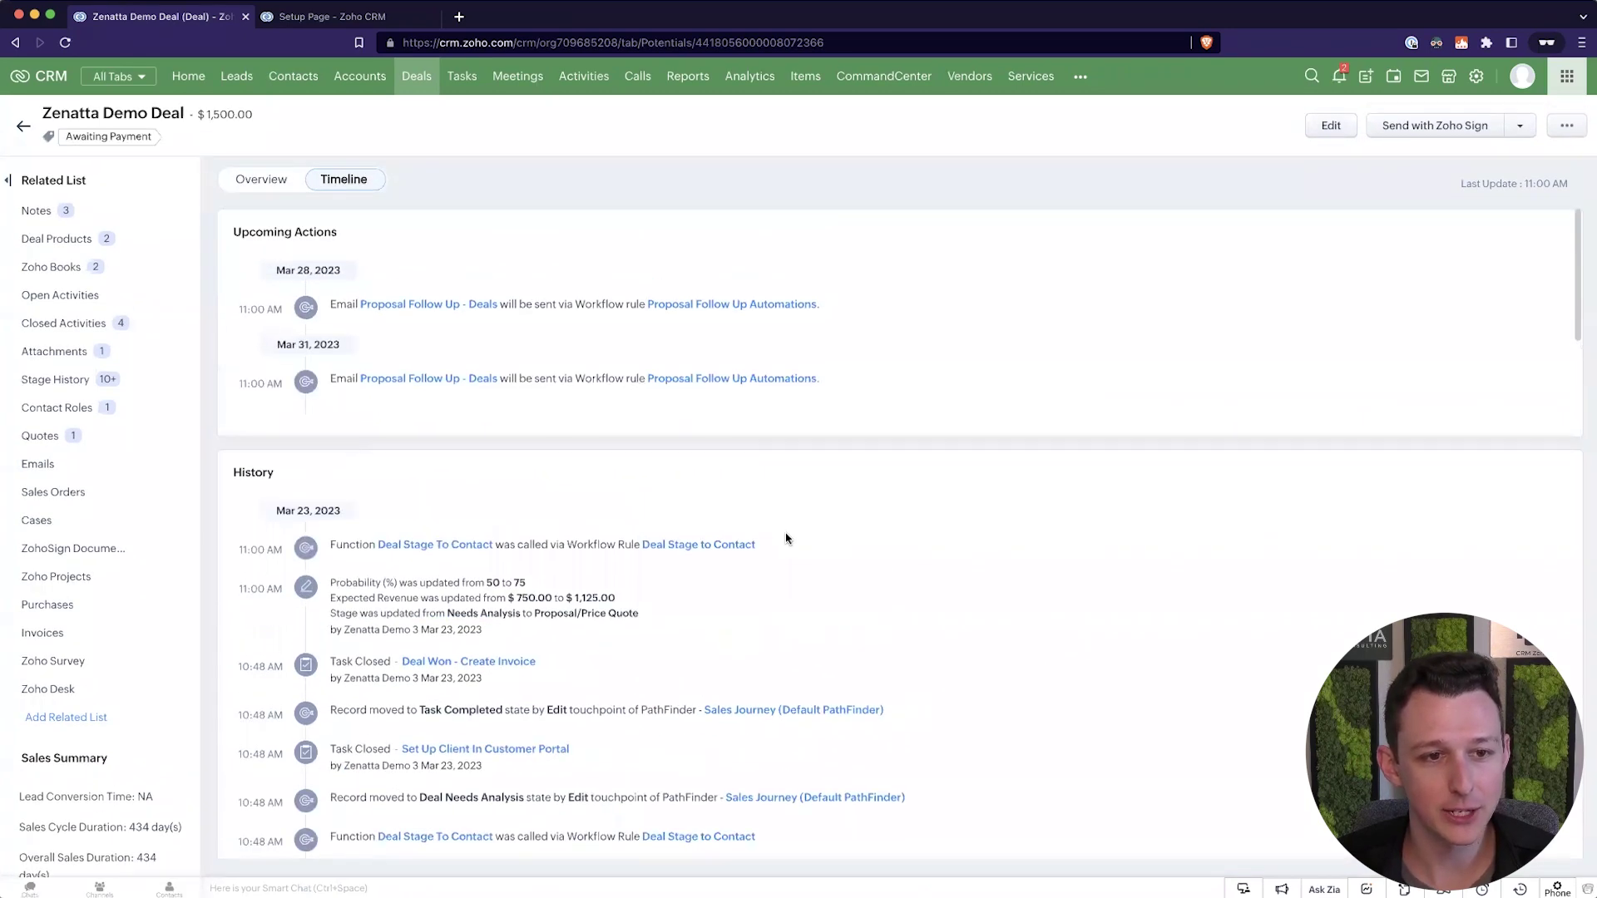
{"action": "scroll", "coordinate": [786, 539], "scroll_direction": "down", "scroll_amount": 2}
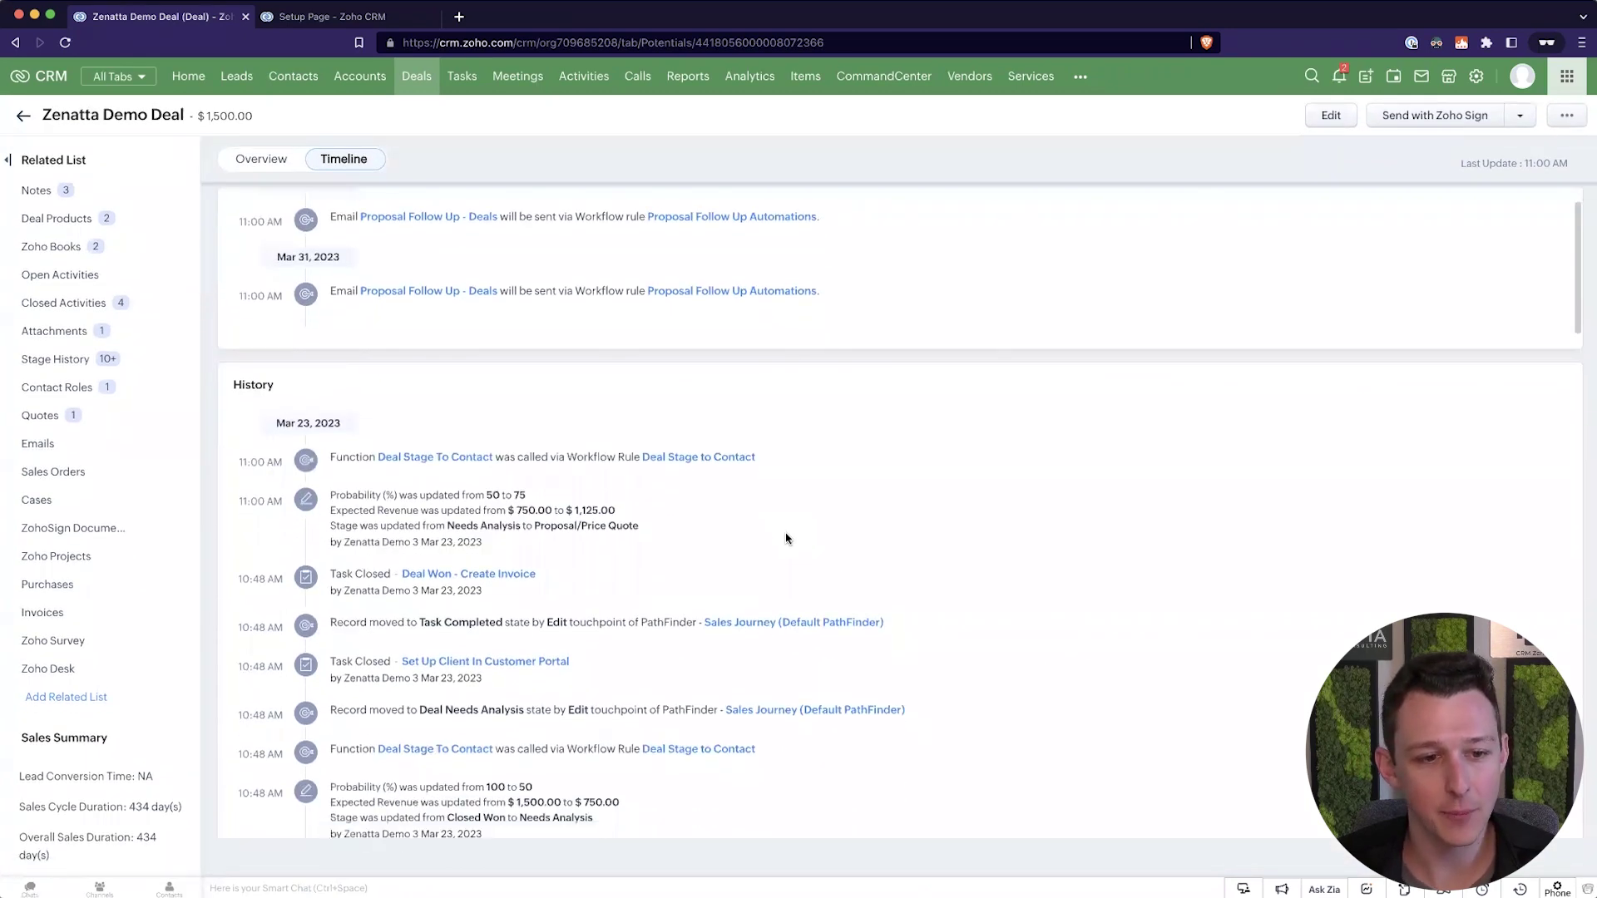
{"action": "scroll", "coordinate": [786, 539], "scroll_direction": "down", "scroll_amount": 1}
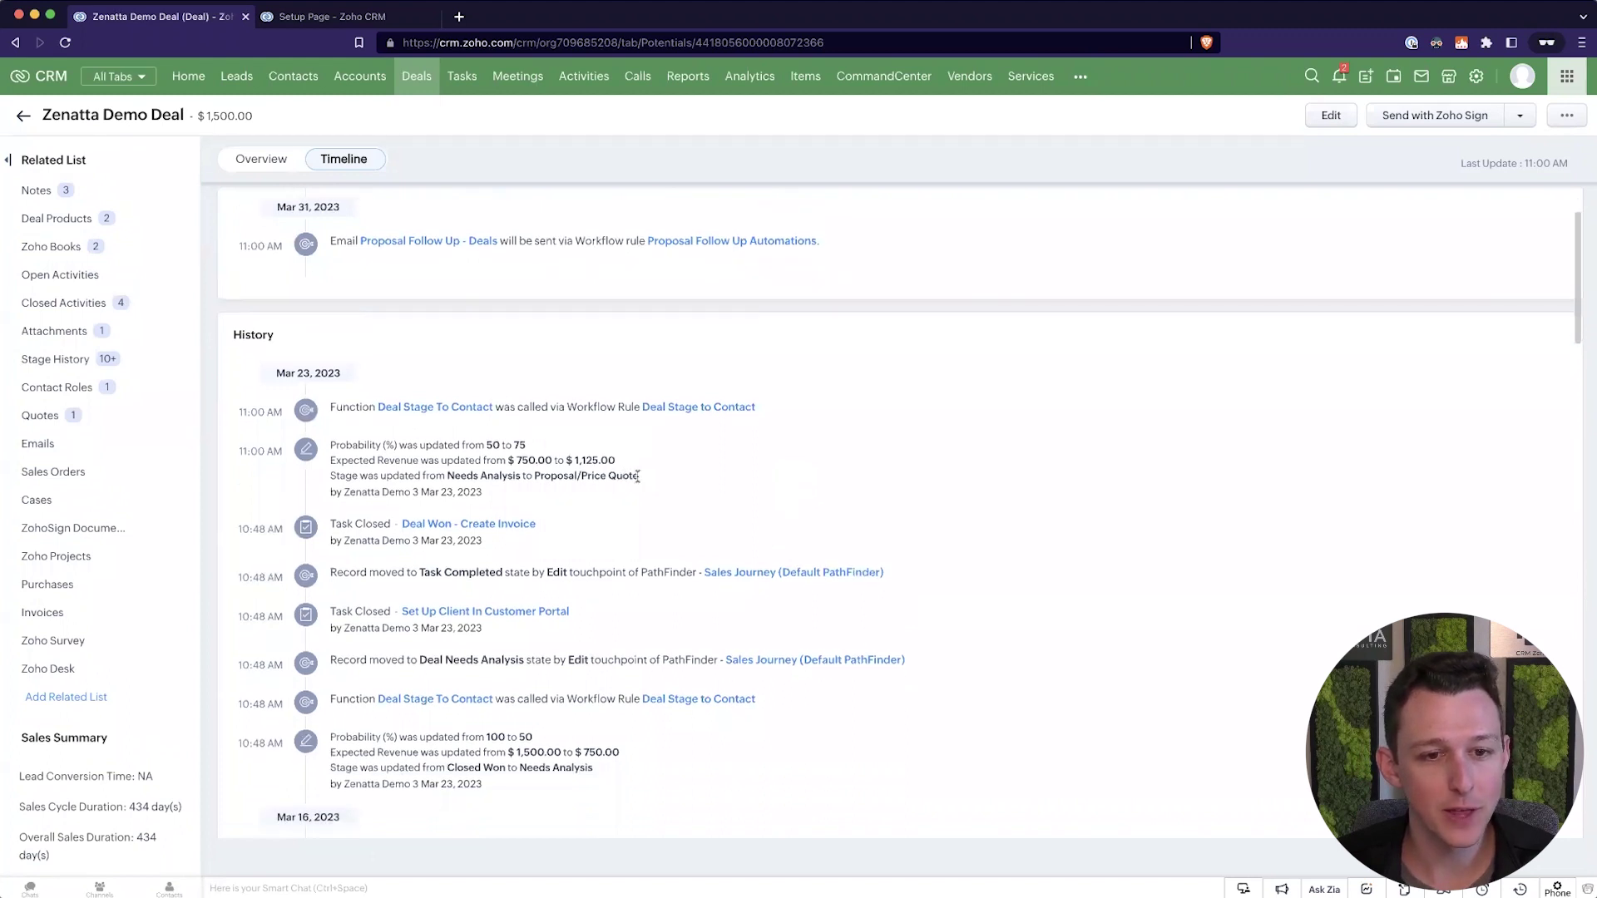
{"action": "left_click_drag", "start_coordinate": [638, 477], "coordinate": [428, 460]}
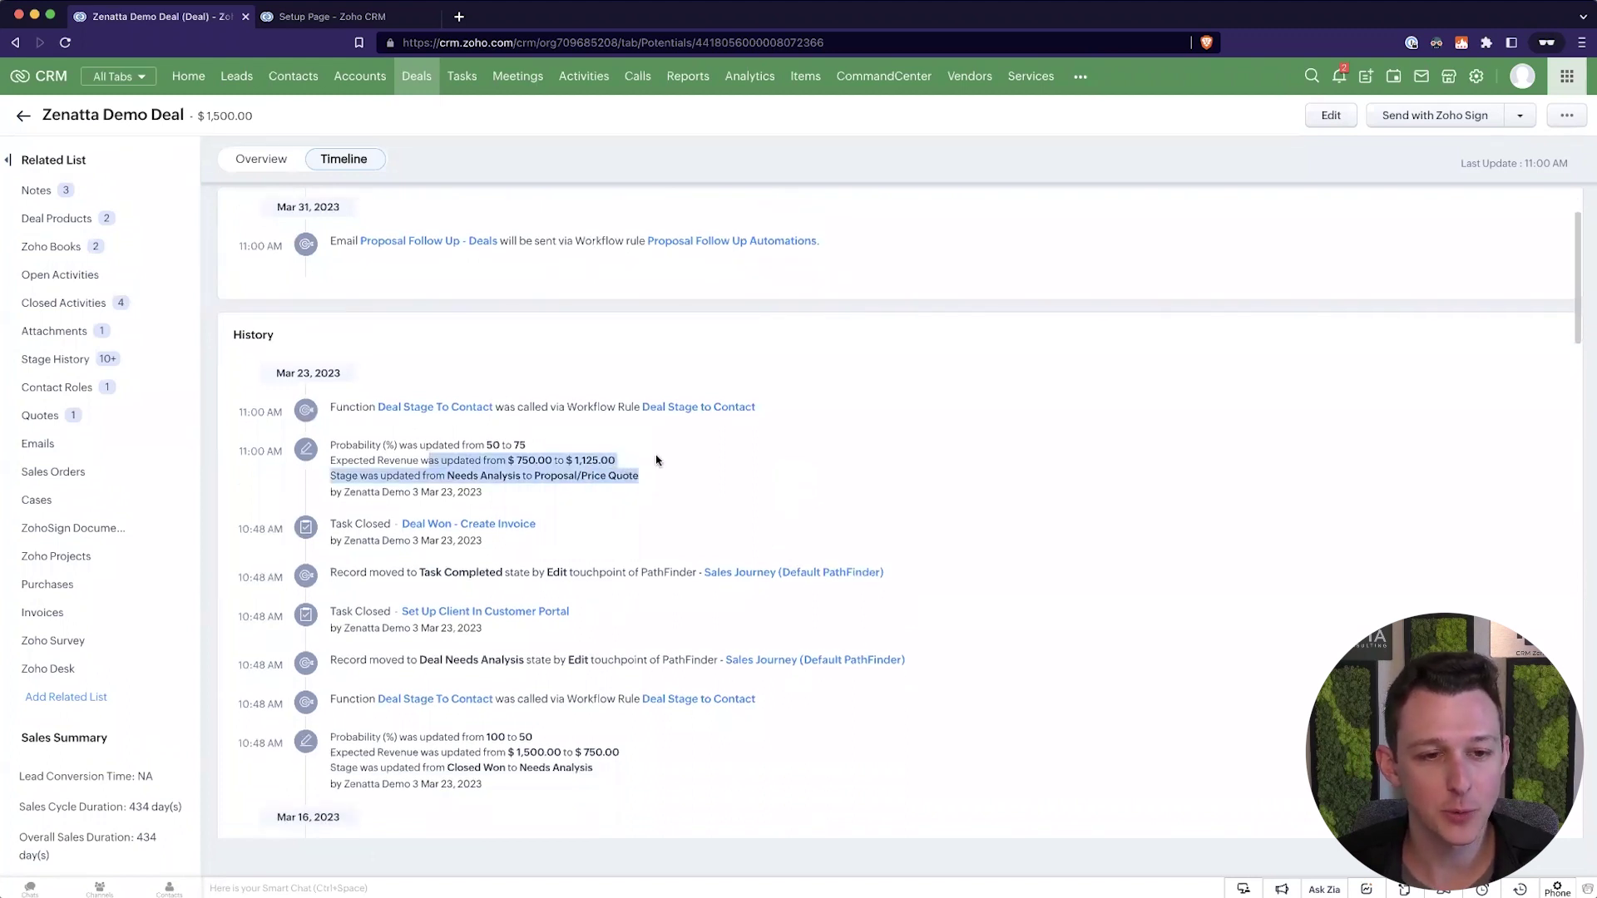
{"action": "scroll", "coordinate": [599, 399], "scroll_direction": "up", "scroll_amount": 3}
{"action": "left_click", "coordinate": [862, 407]}
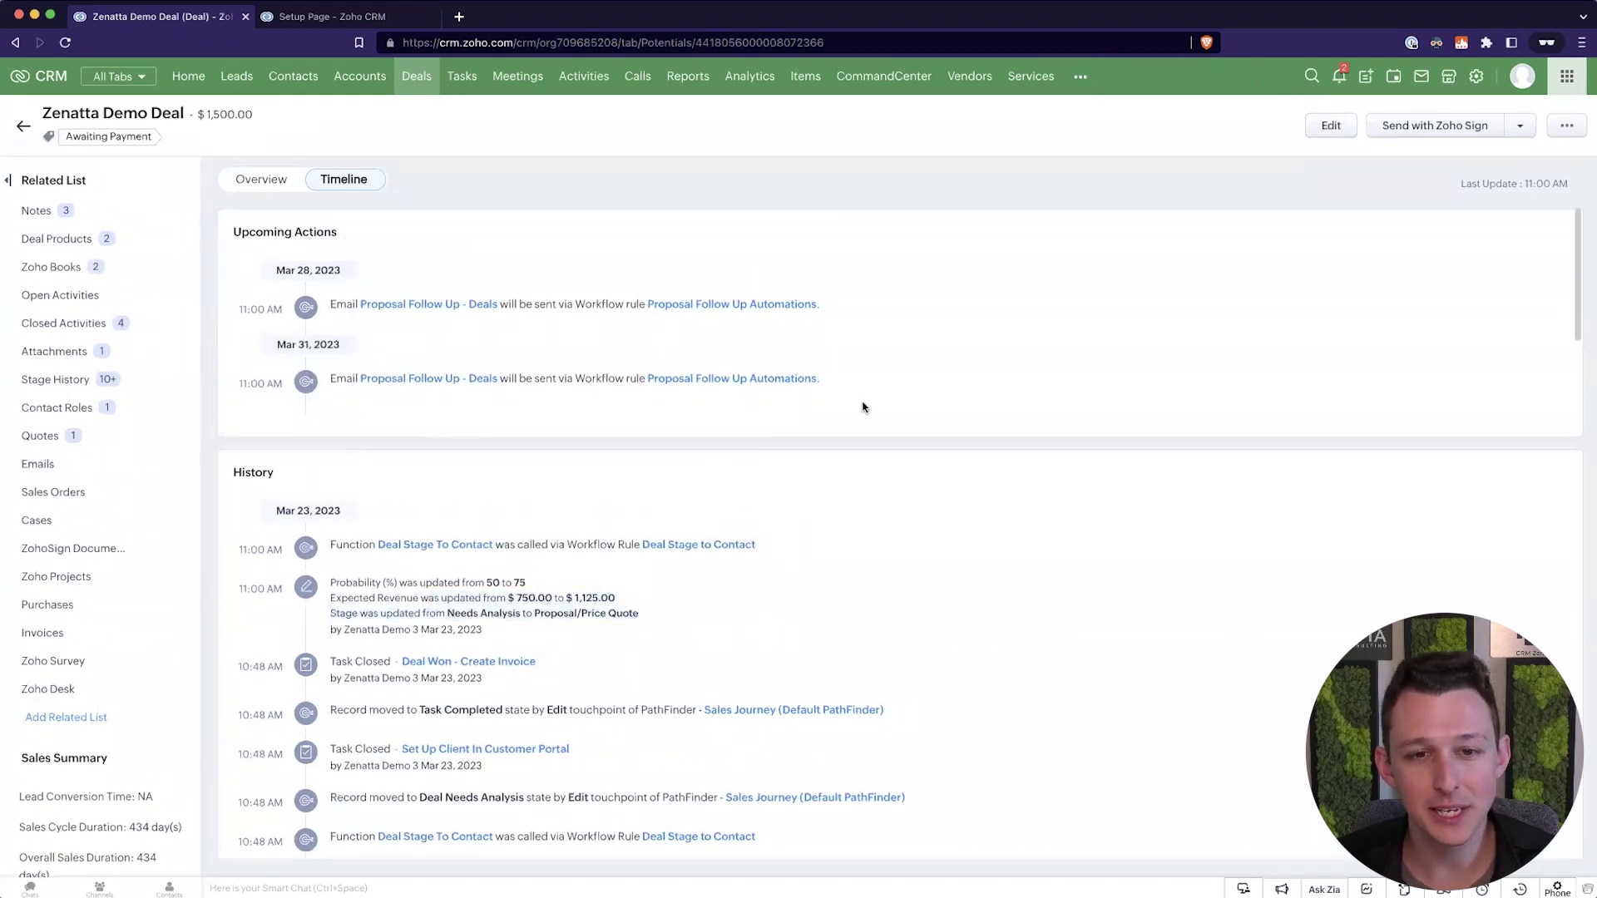
{"action": "left_click_drag", "start_coordinate": [806, 403], "coordinate": [320, 297]}
{"action": "left_click", "coordinate": [469, 240]}
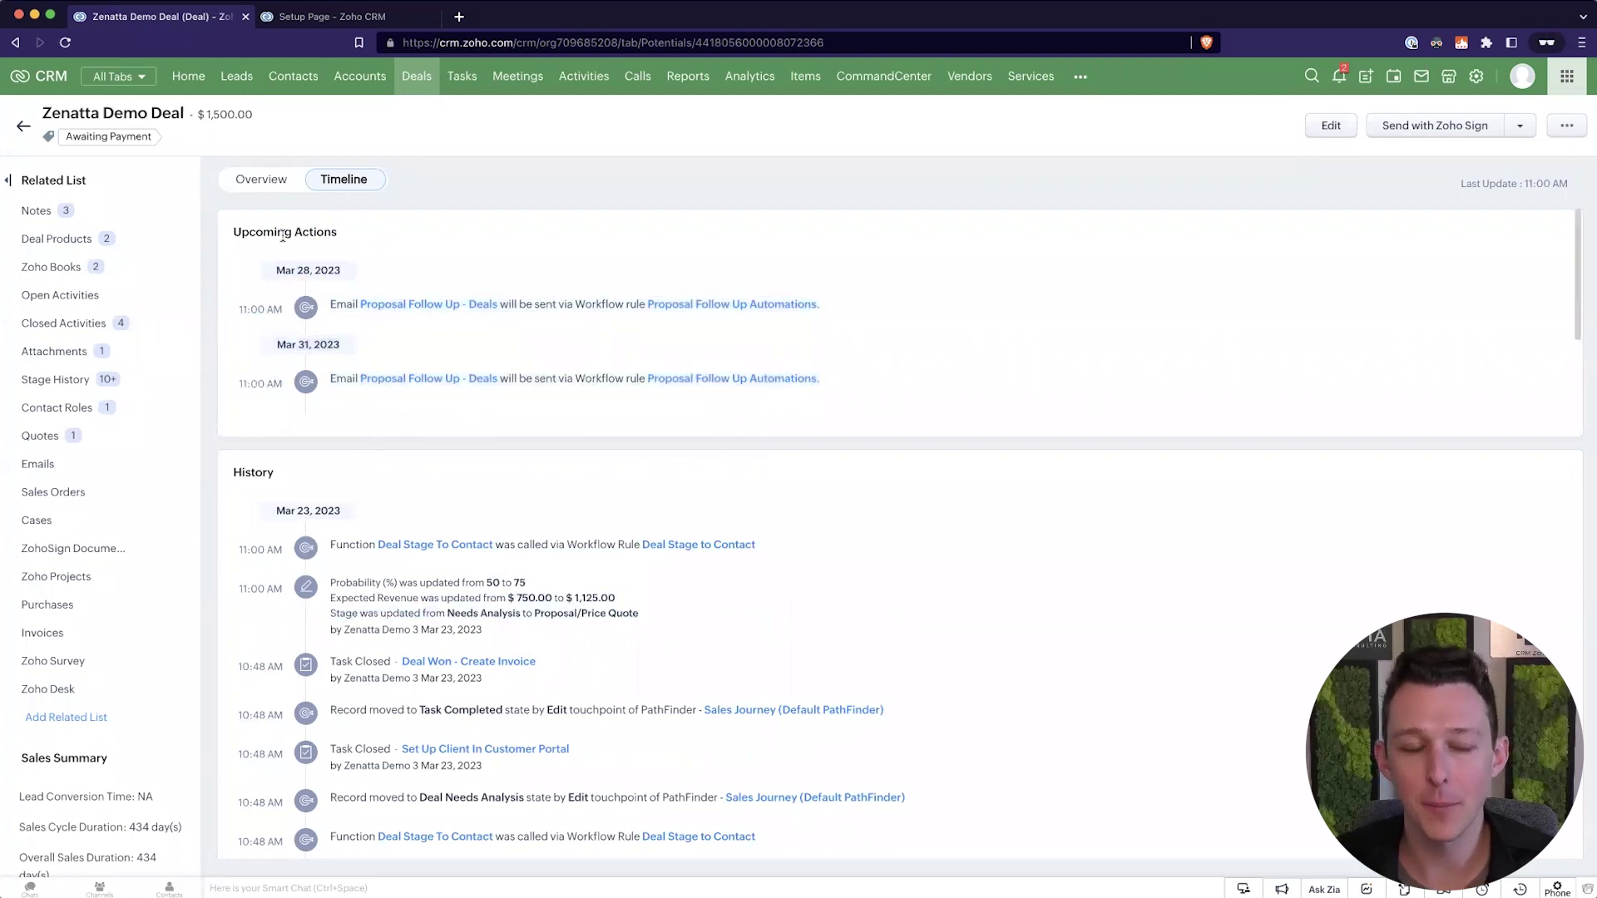
{"action": "left_click", "coordinate": [84, 471]}
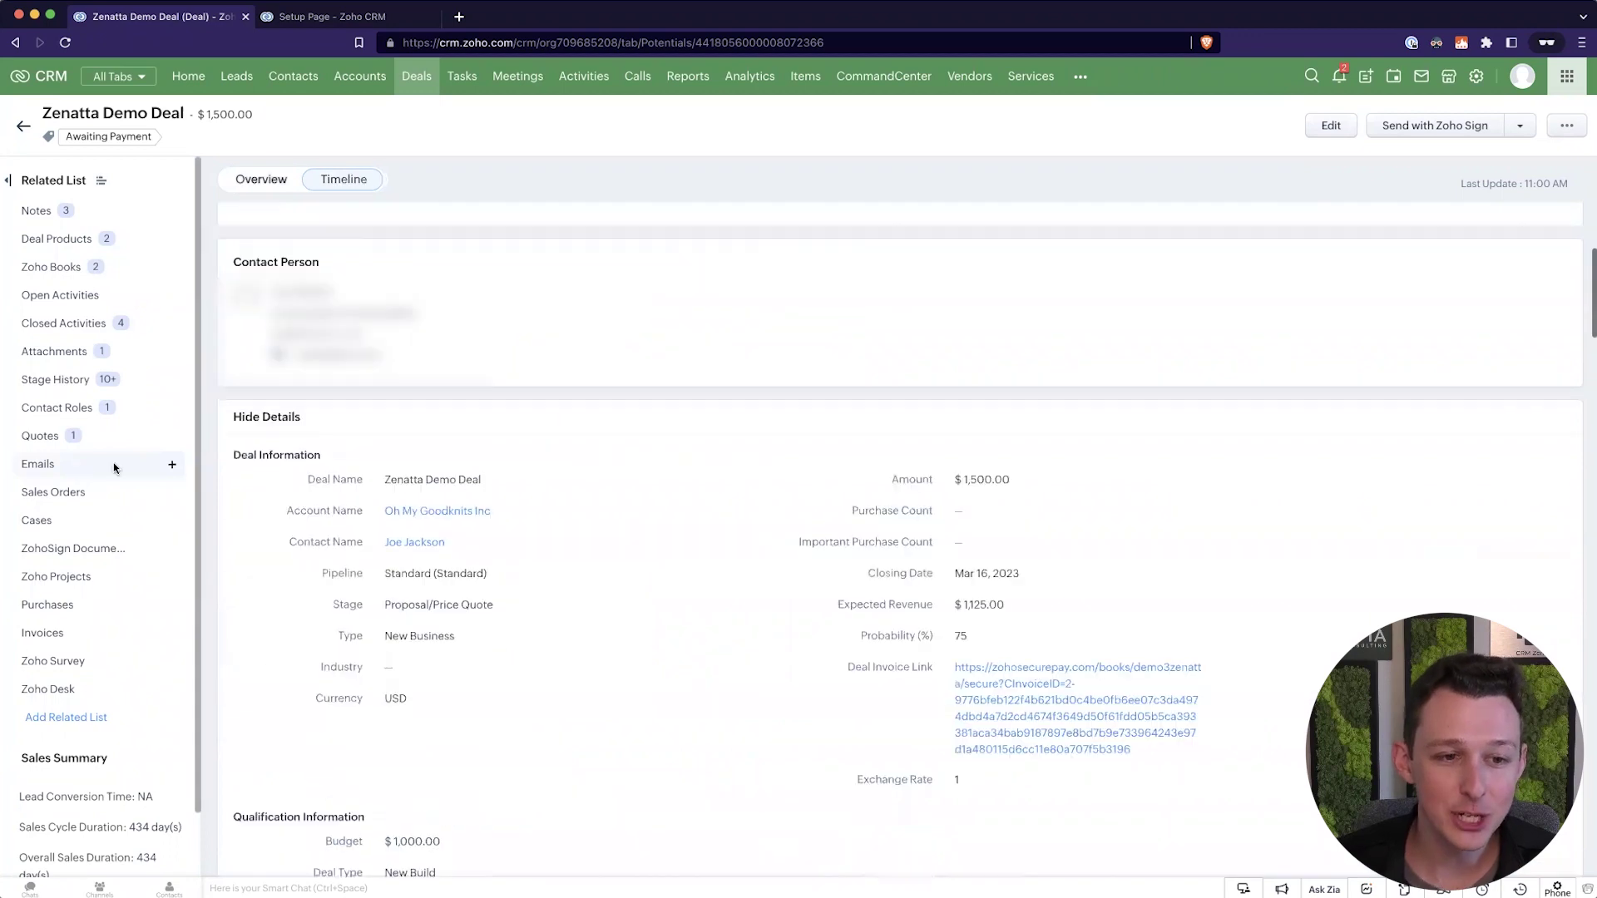
{"action": "scroll", "coordinate": [259, 344], "scroll_direction": "up", "scroll_amount": 20}
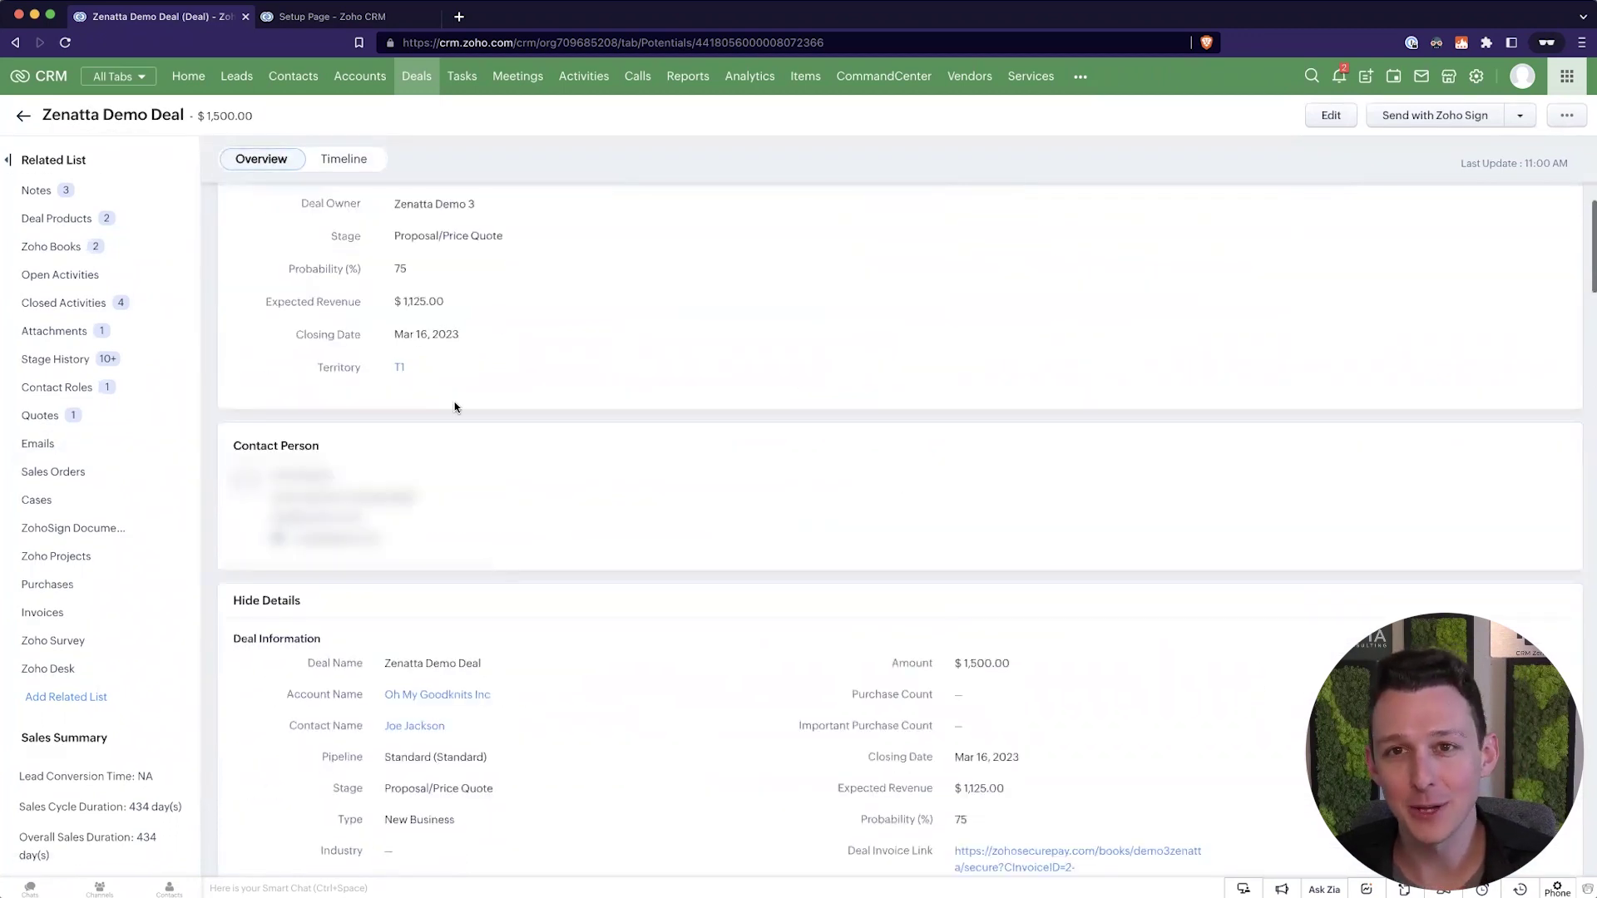
{"action": "left_click", "coordinate": [355, 162]}
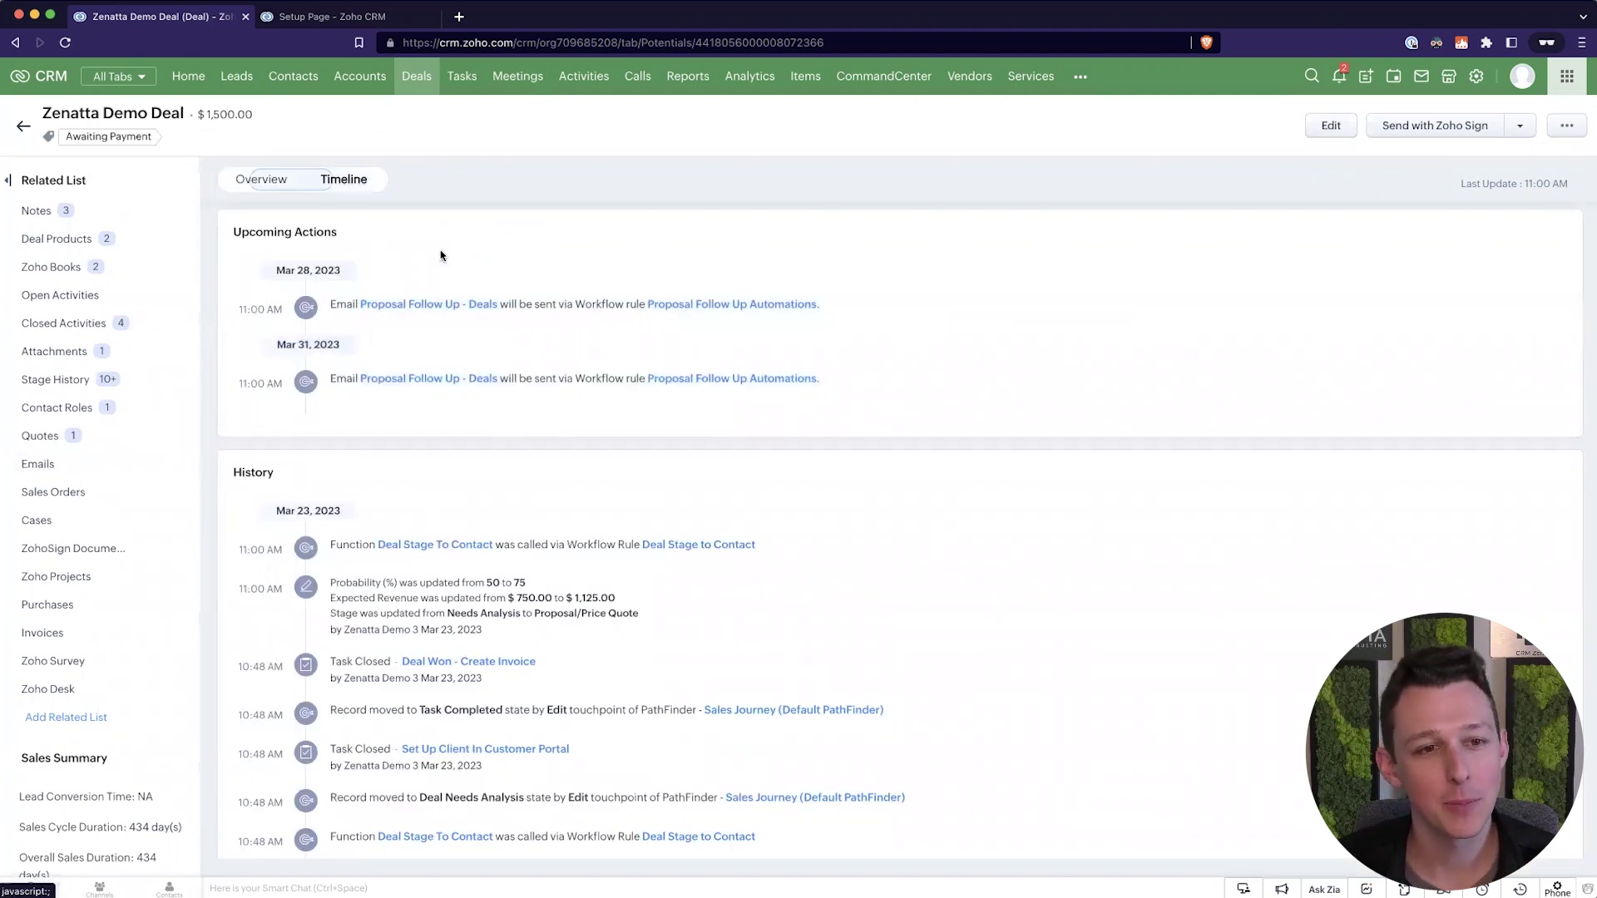
Move the deal to Negotiation/Review and confirm the Timeline has no upcoming actions.
{"action": "left_click", "coordinate": [284, 183]}
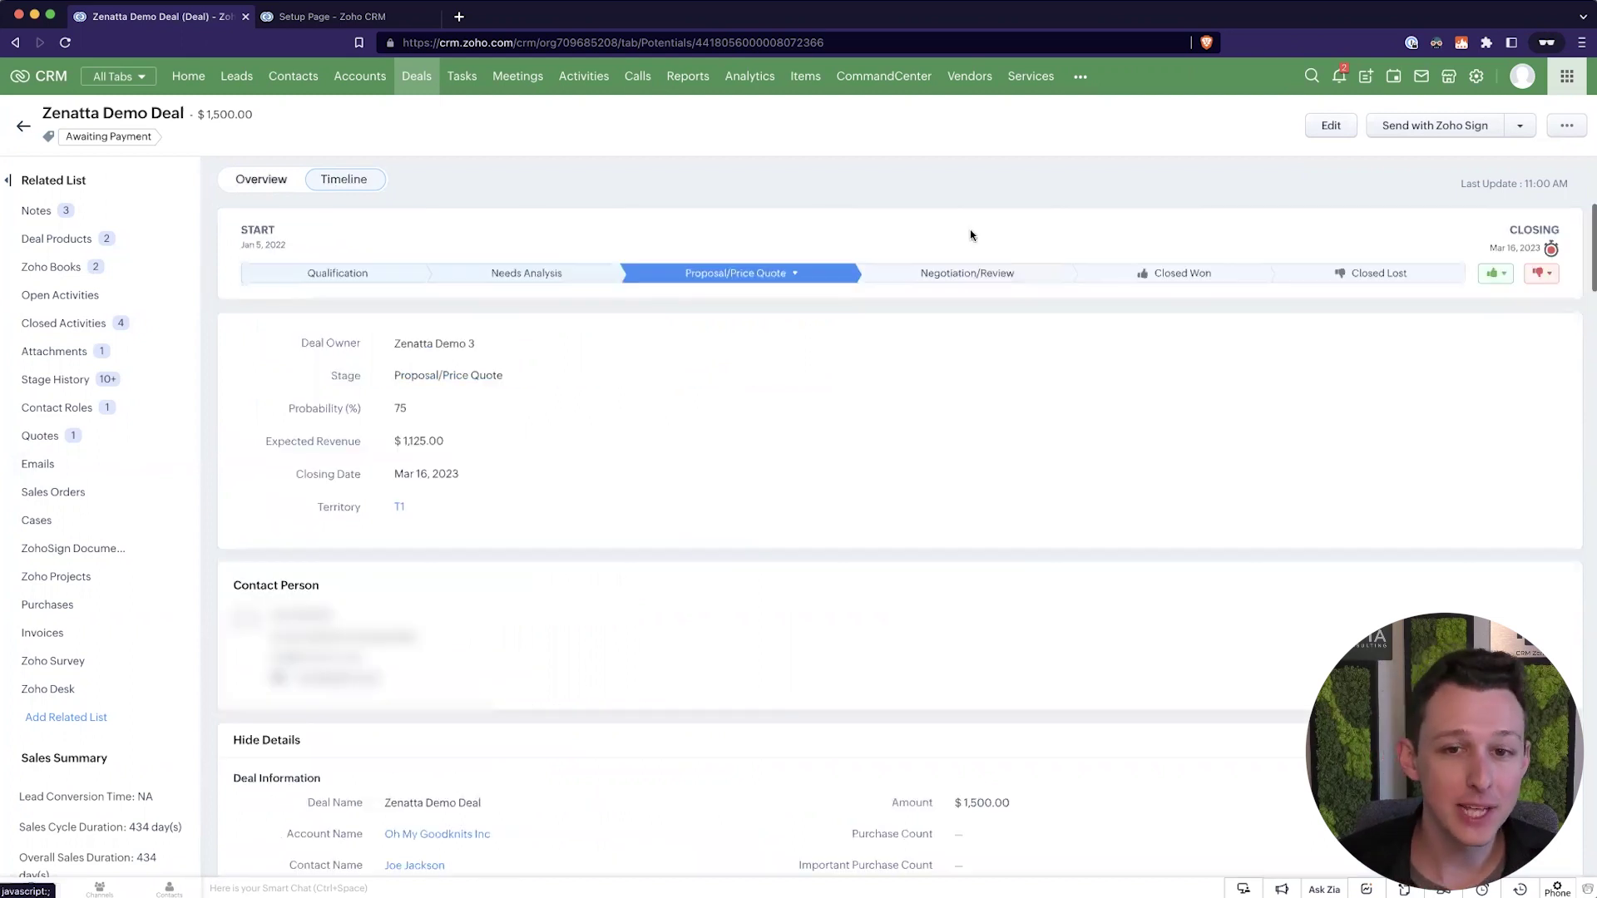
{"action": "left_click", "coordinate": [964, 275]}
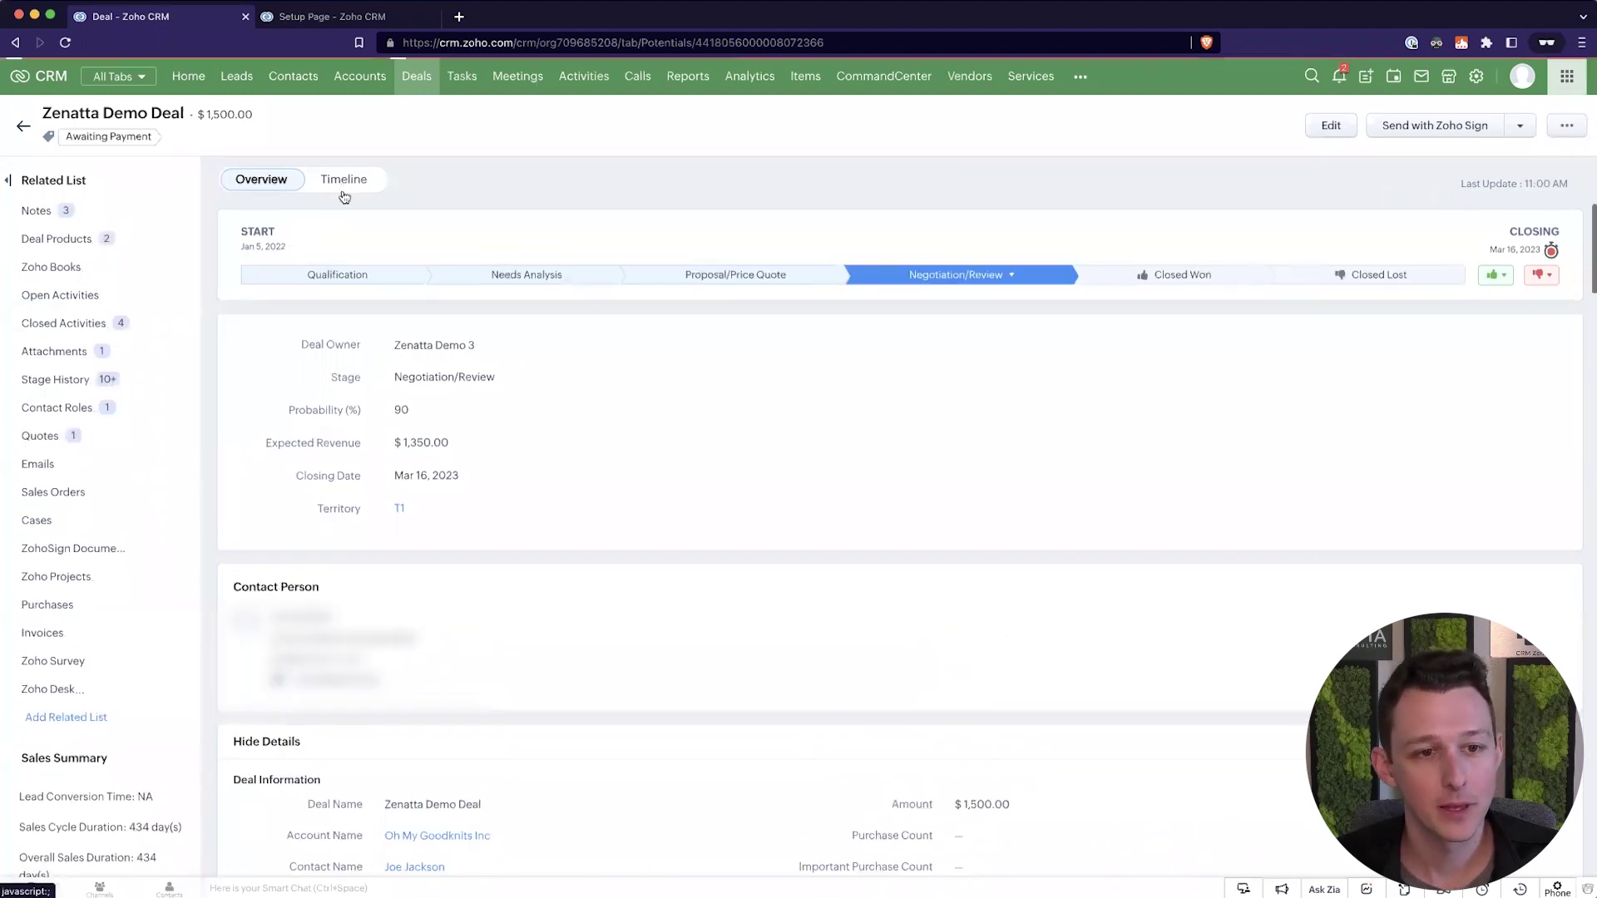
{"action": "left_click", "coordinate": [344, 191]}
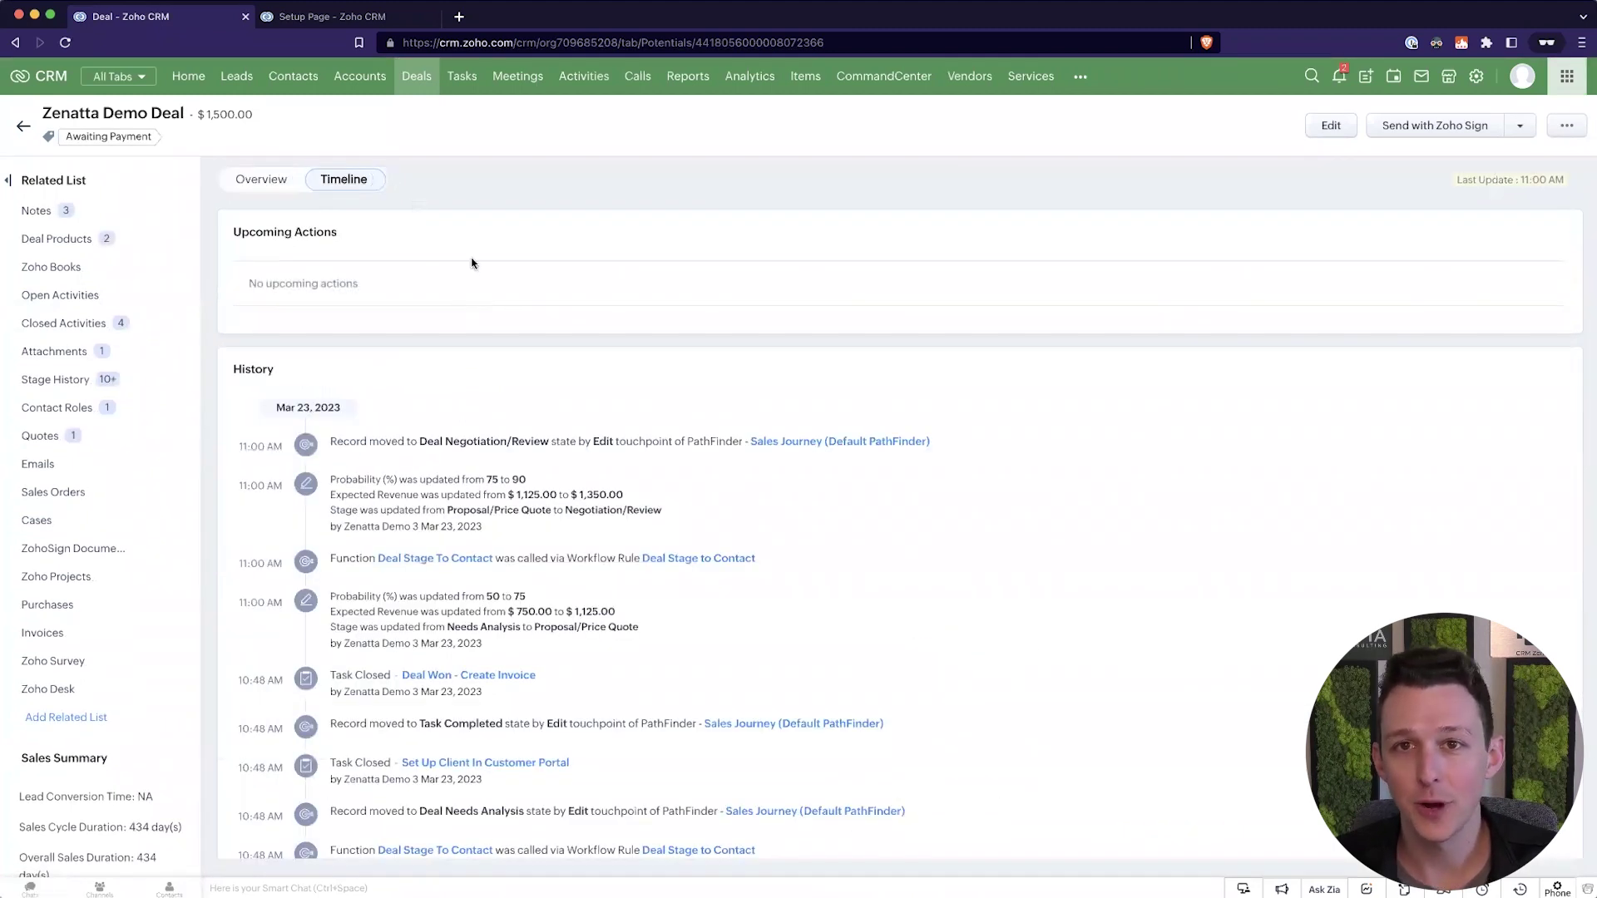